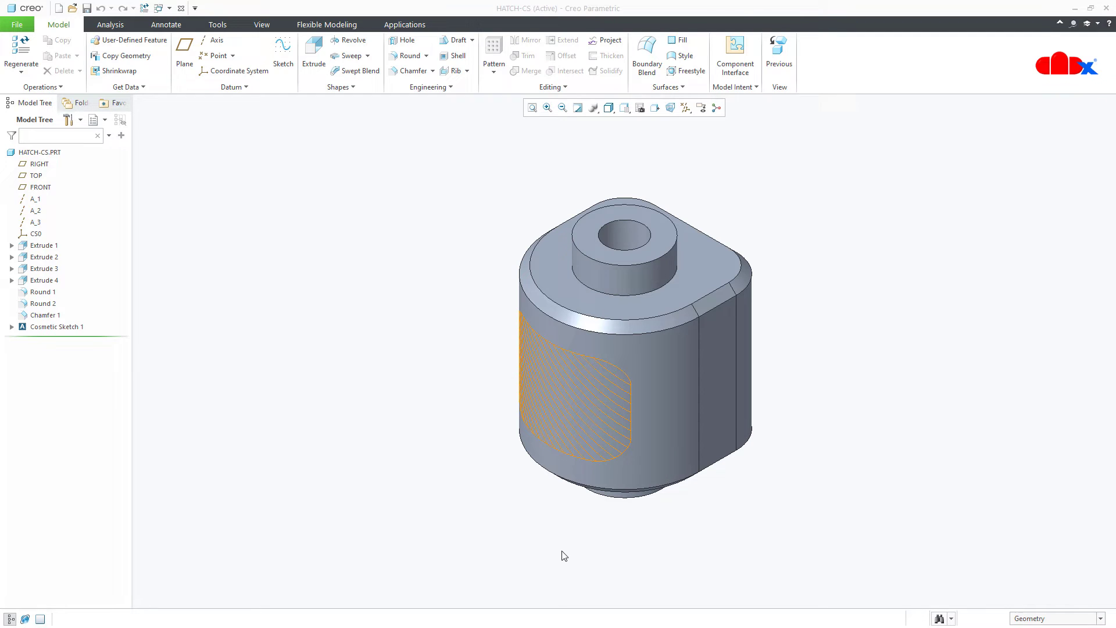
Highlight Cosmetic Sketch 1's hatch, orbit the part, then restore standard orientation and clear the selection
{"action": "left_click", "coordinate": [65, 328]}
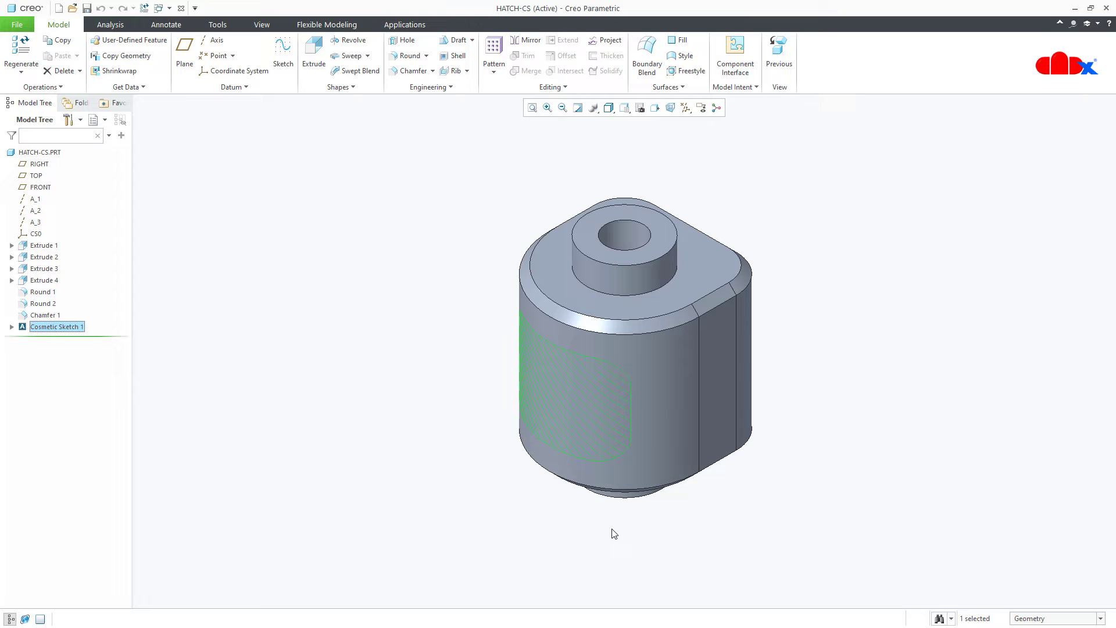
{"action": "mouse_move", "coordinate": [608, 531]}
{"action": "middle_mouse_down"}
{"action": "mouse_move", "coordinate": [527, 541]}
{"action": "mouse_move", "coordinate": [631, 519]}
{"action": "middle_mouse_up"}
{"action": "key", "text": "ctrl+d"}
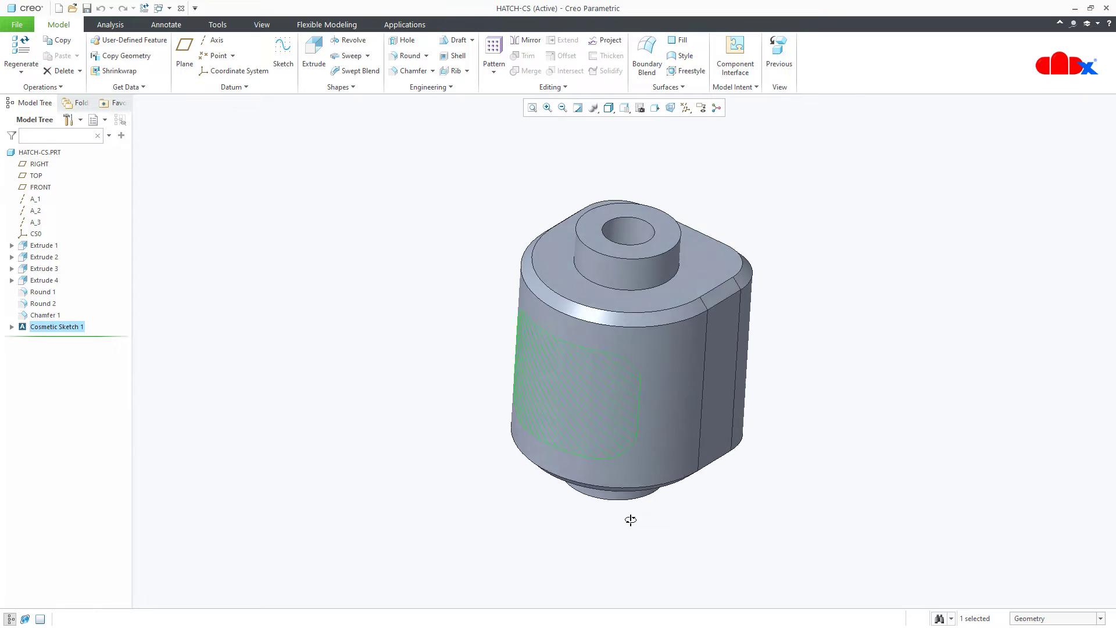
{"action": "left_click", "coordinate": [629, 532]}
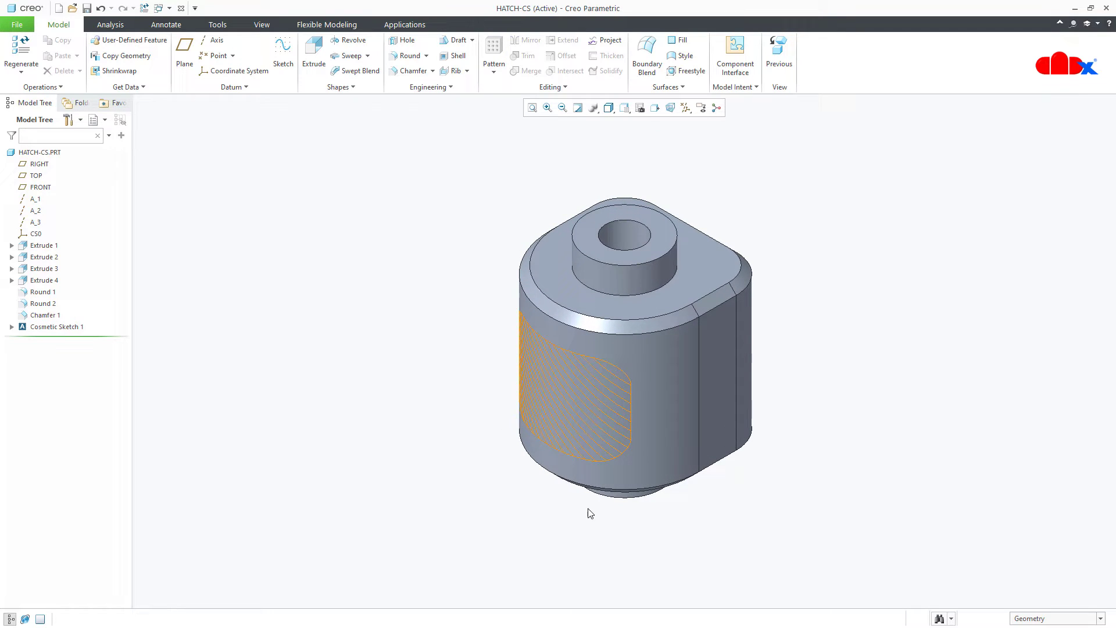
Switch to the HATCH-CS drawing window and back to the HATCH-CS part
{"action": "left_click", "coordinate": [158, 8]}
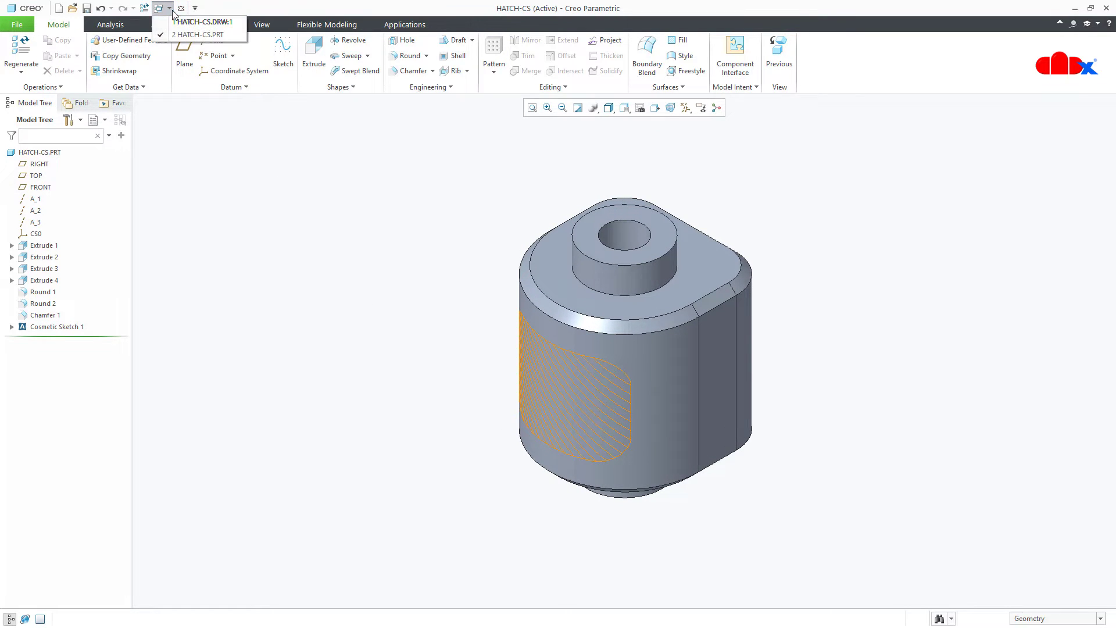
{"action": "left_click", "coordinate": [198, 22]}
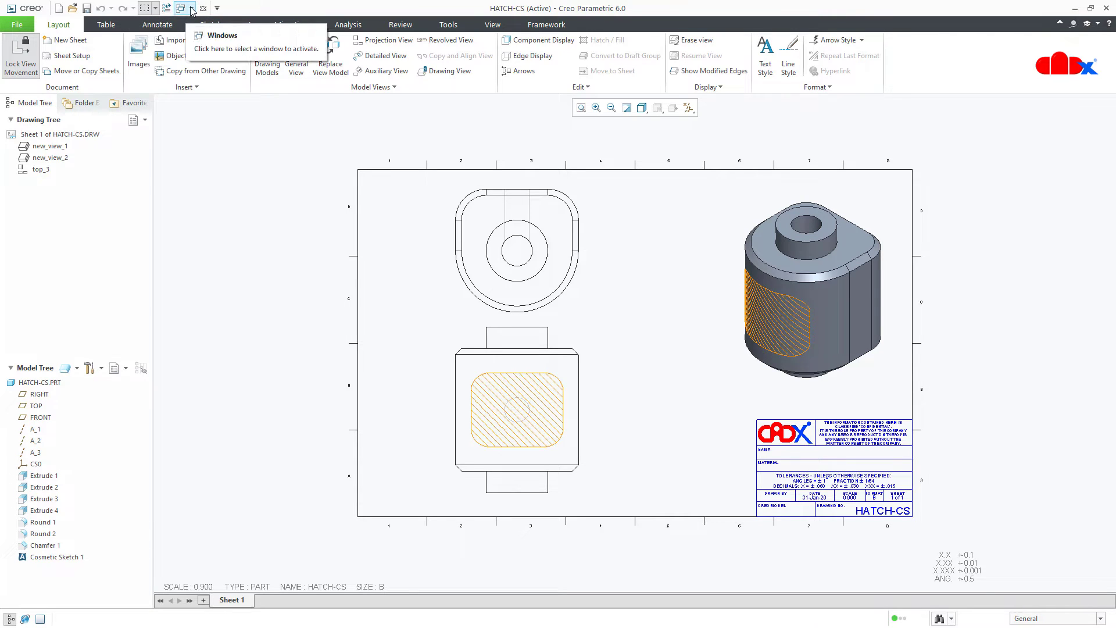
{"action": "left_click", "coordinate": [181, 8]}
{"action": "left_click", "coordinate": [197, 35]}
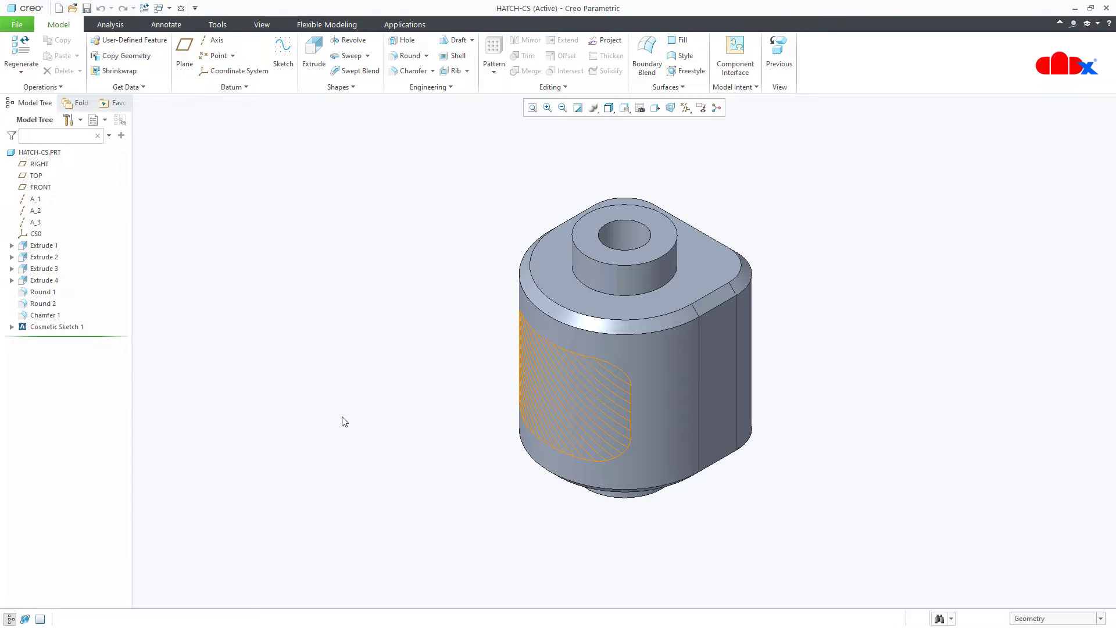
Open s2d0001.sec in a maximized window with Constraints Display turned off
{"action": "left_click", "coordinate": [73, 9]}
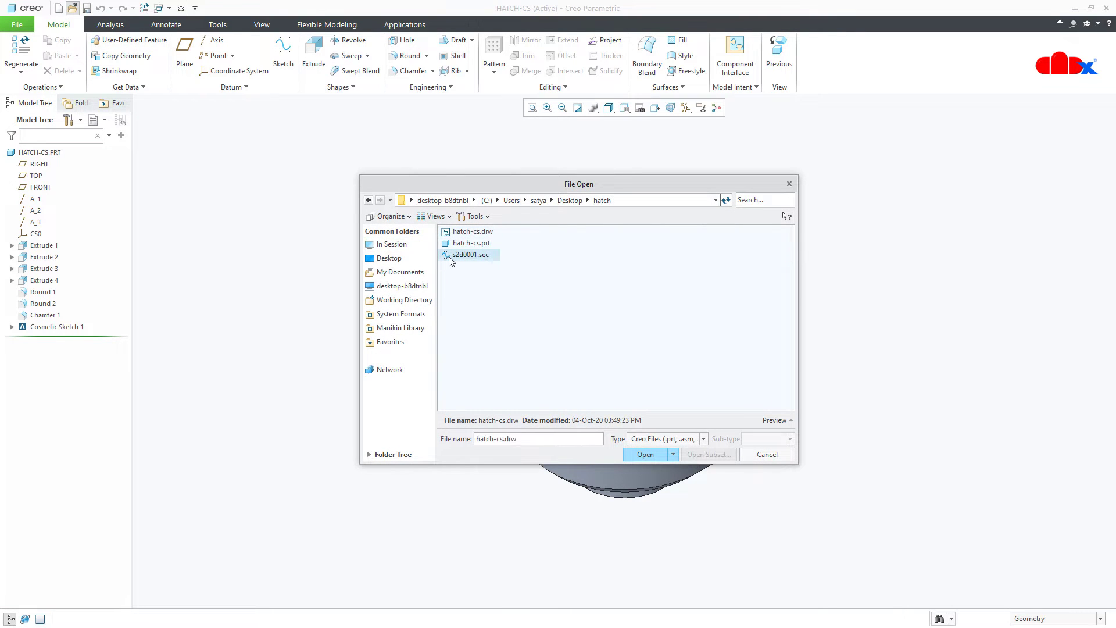
{"action": "left_click", "coordinate": [470, 255]}
{"action": "double_click", "coordinate": [469, 255]}
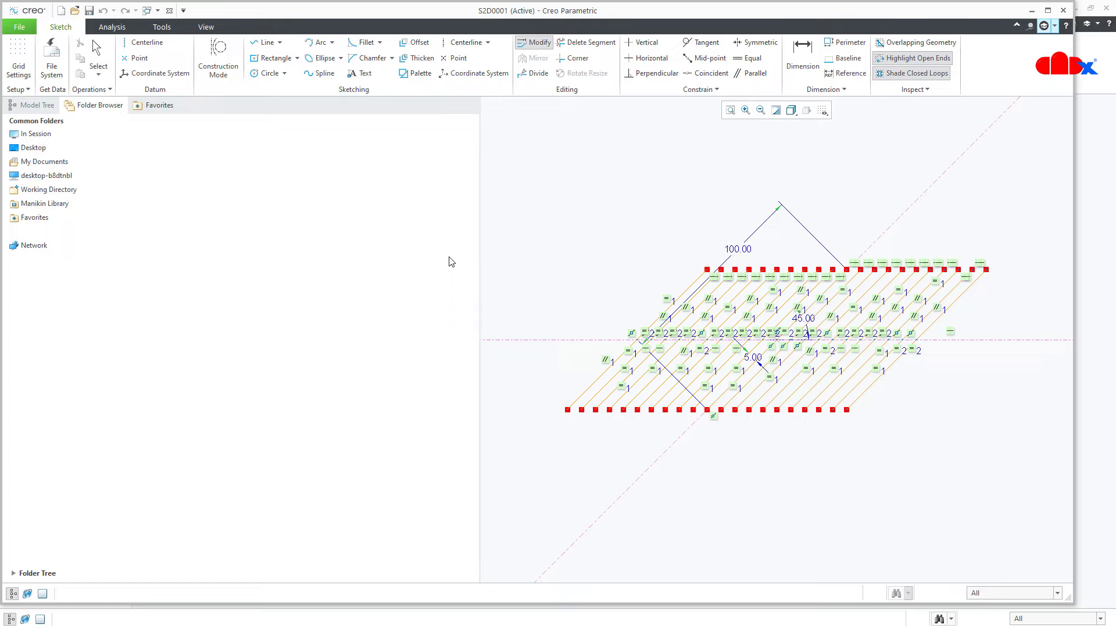
{"action": "left_click", "coordinate": [1048, 10]}
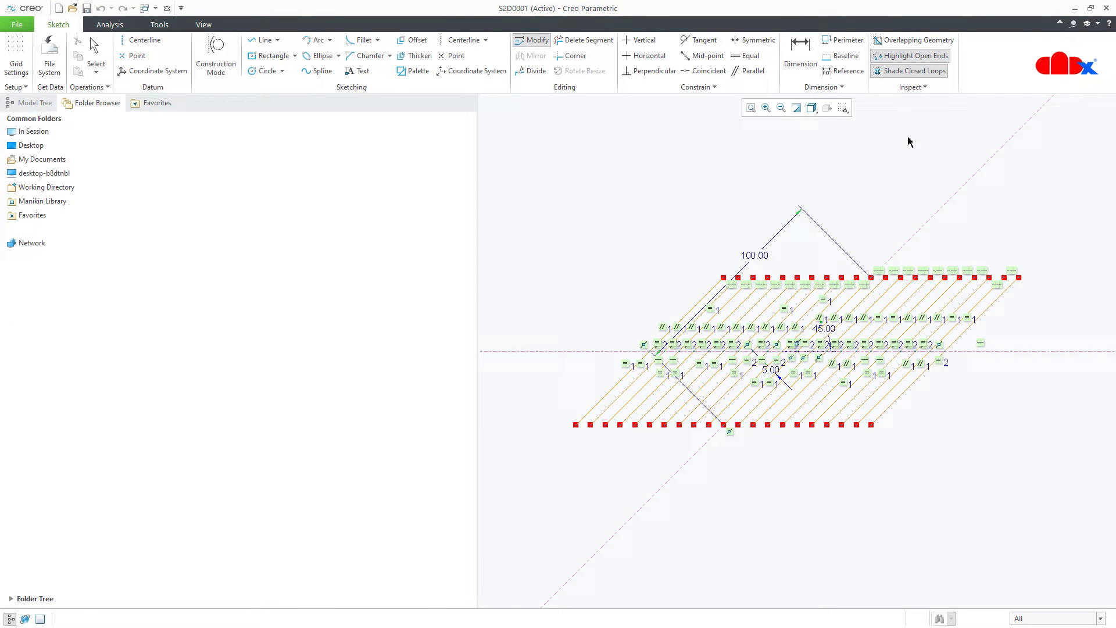
{"action": "left_click", "coordinate": [843, 108]}
{"action": "left_click", "coordinate": [843, 149]}
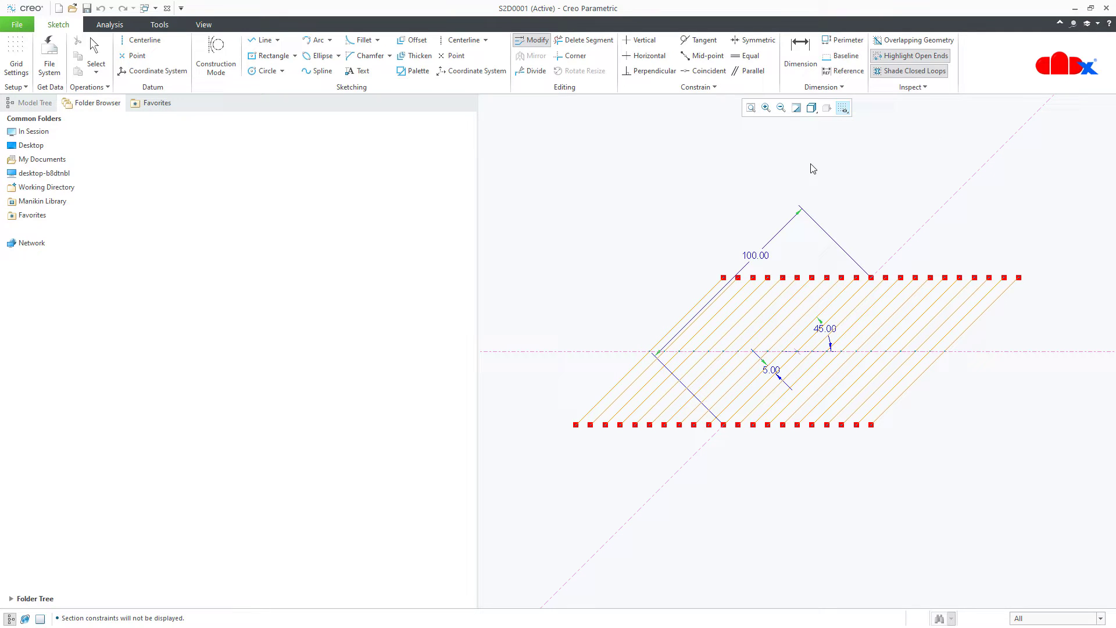
Try hatch spacing values 7 and 2, then restore the spacing to 5
{"action": "double_click", "coordinate": [772, 376]}
{"action": "type", "text": "7"}
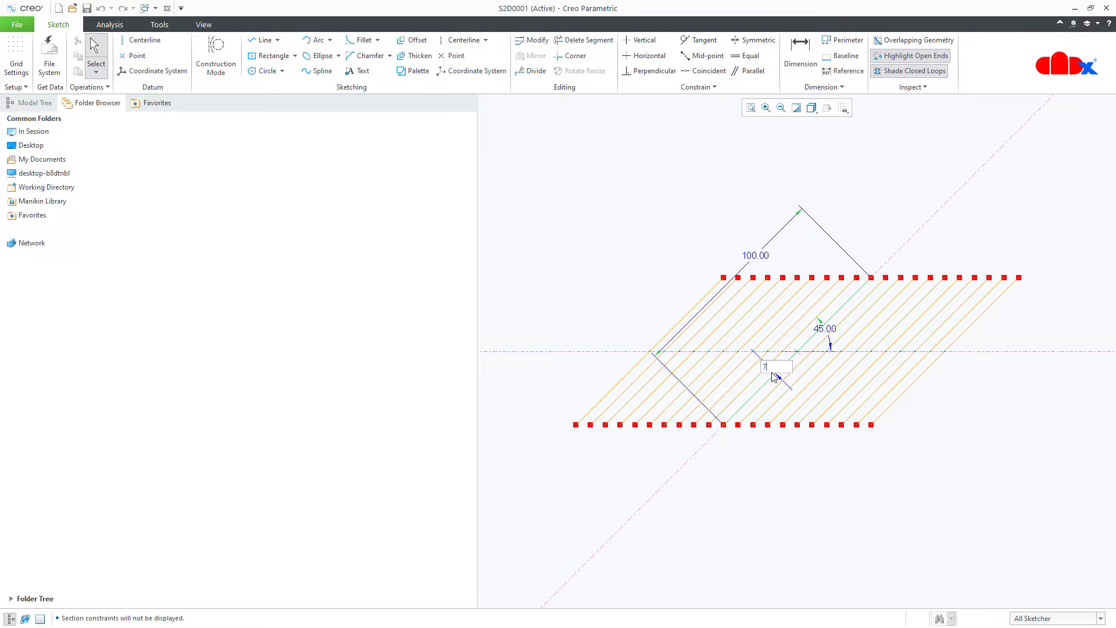
{"action": "key", "text": "Return"}
{"action": "double_click", "coordinate": [772, 376]}
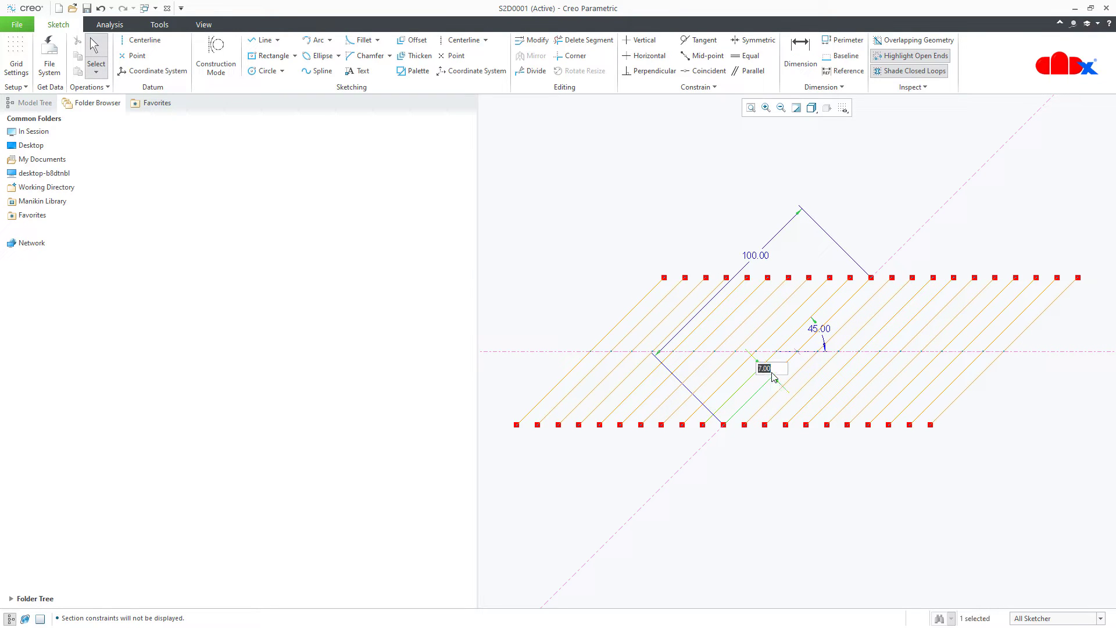
{"action": "type", "text": "2"}
{"action": "key", "text": "Return"}
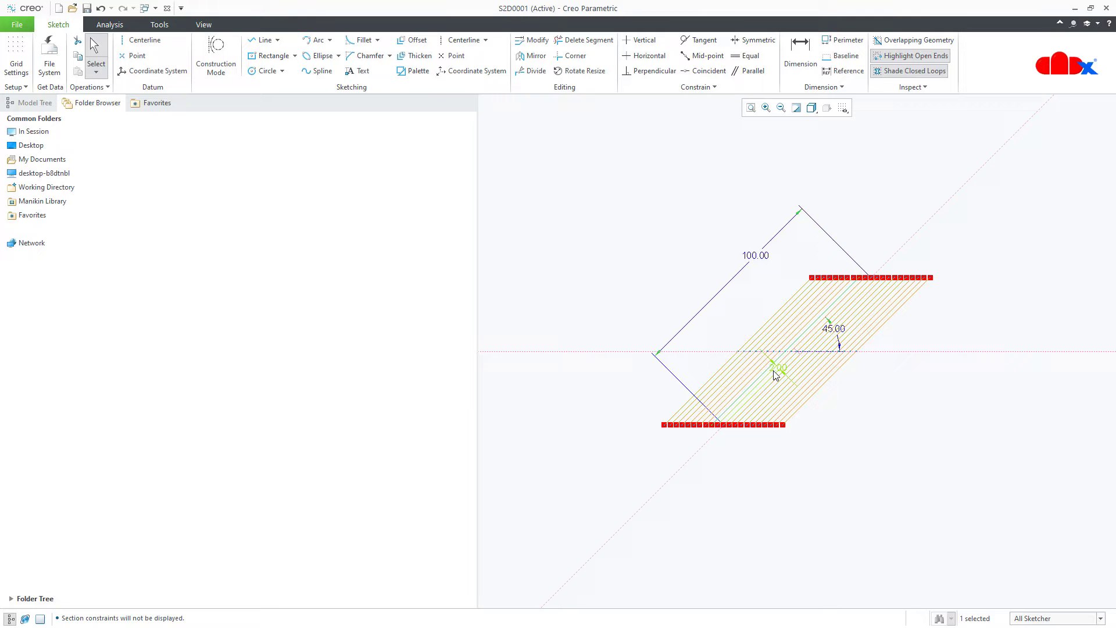
{"action": "double_click", "coordinate": [773, 376]}
{"action": "type", "text": "5"}
{"action": "key", "text": "Return"}
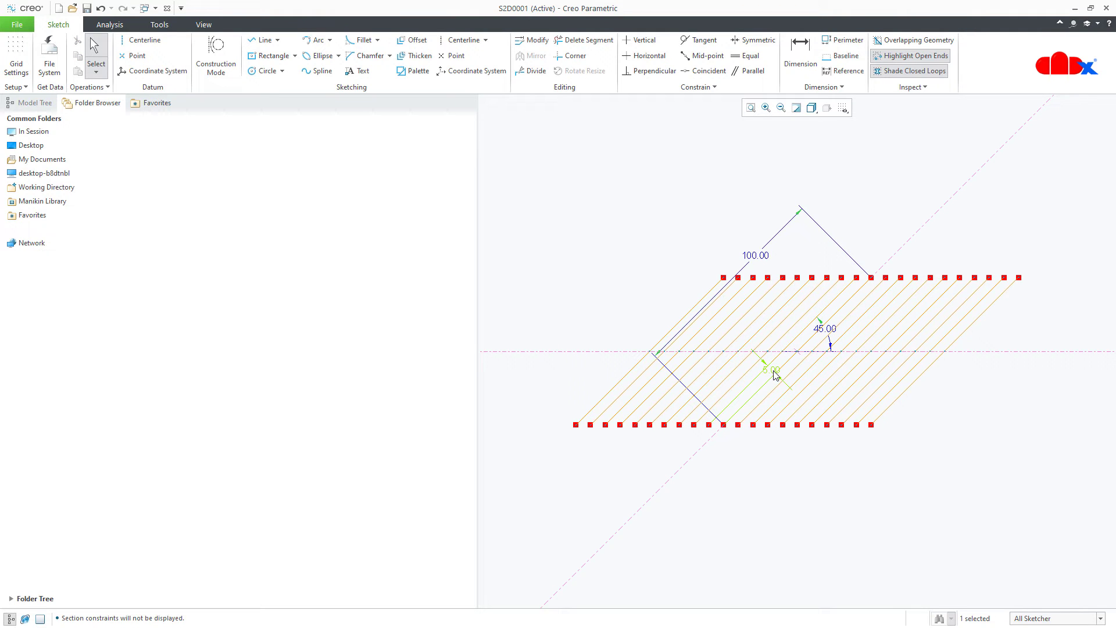
Try hatch angles of 60° and 30°, then restore the angle to 45°
{"action": "double_click", "coordinate": [825, 331]}
{"action": "type", "text": "60"}
{"action": "key", "text": "Return"}
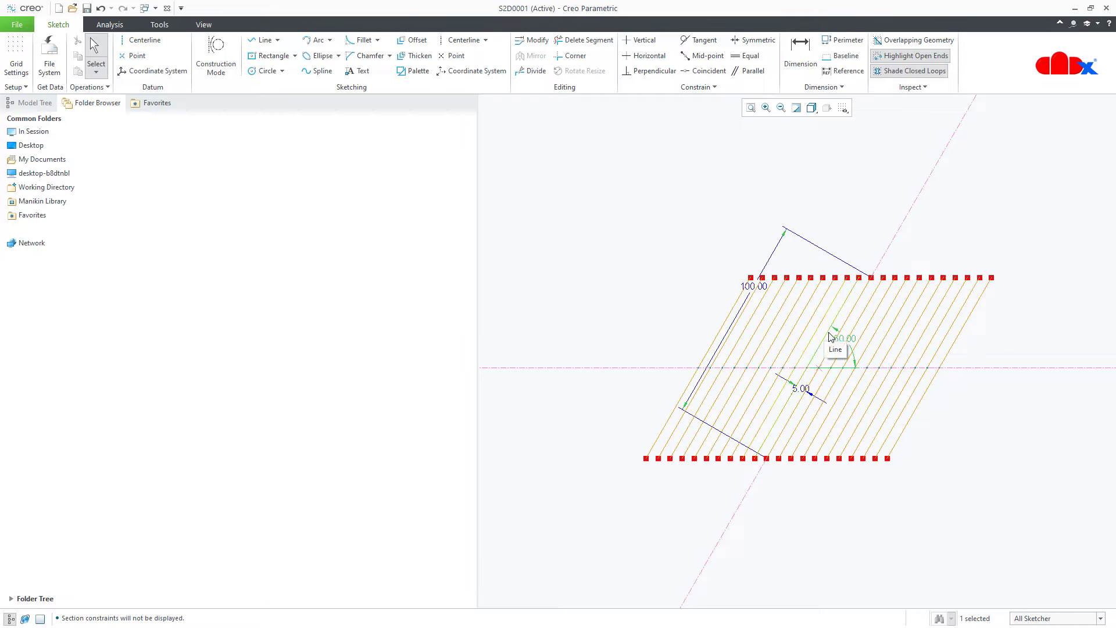
{"action": "double_click", "coordinate": [841, 339]}
{"action": "type", "text": "30"}
{"action": "key", "text": "Return"}
{"action": "double_click", "coordinate": [806, 320]}
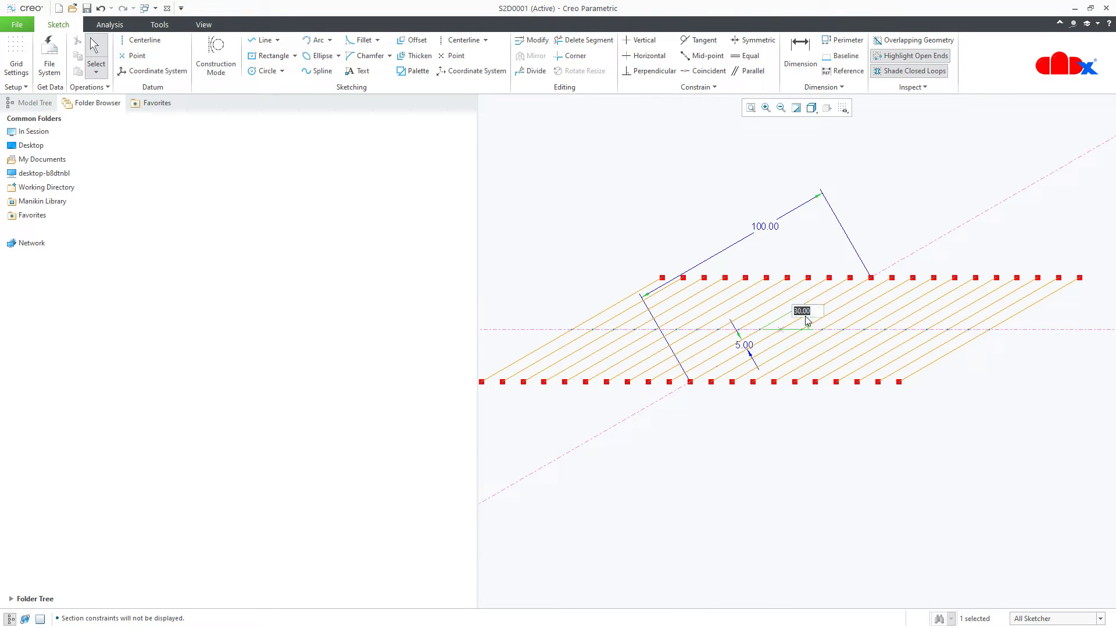
{"action": "type", "text": "45"}
{"action": "key", "text": "Return"}
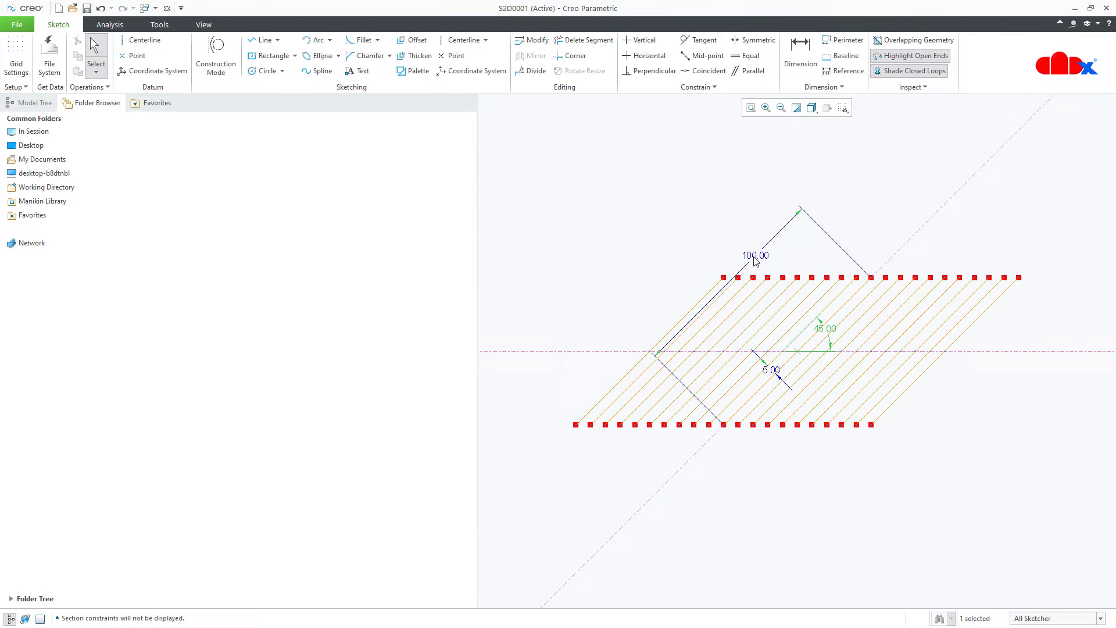
Try a 200 length, undo it back to 100, and close the sketch
{"action": "double_click", "coordinate": [754, 255]}
{"action": "type", "text": "2"}
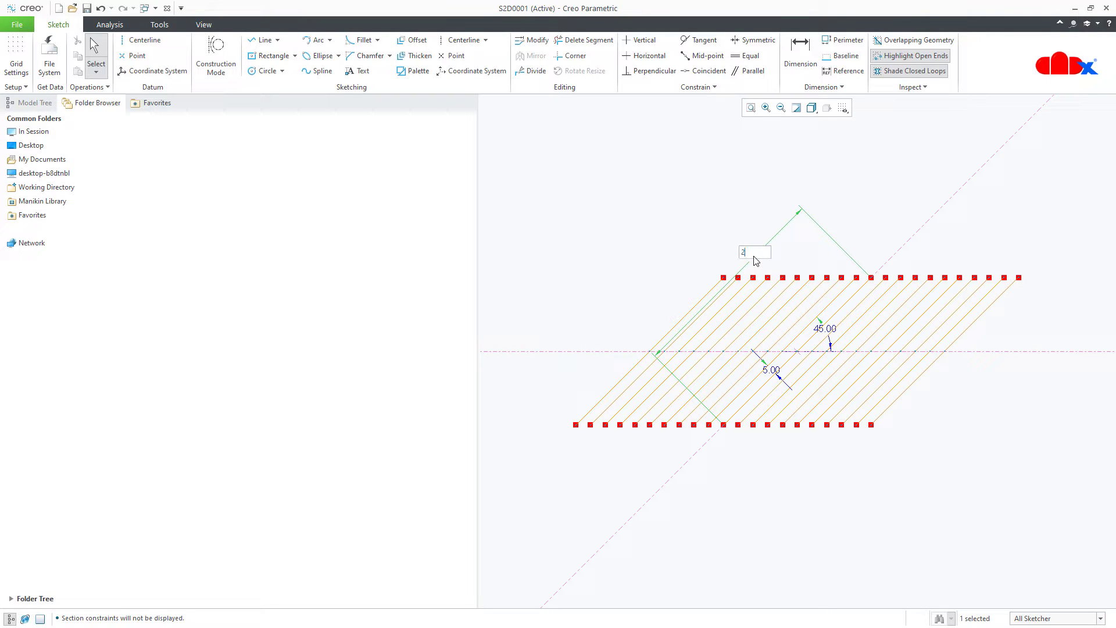
{"action": "type", "text": "00"}
{"action": "key", "text": "Return"}
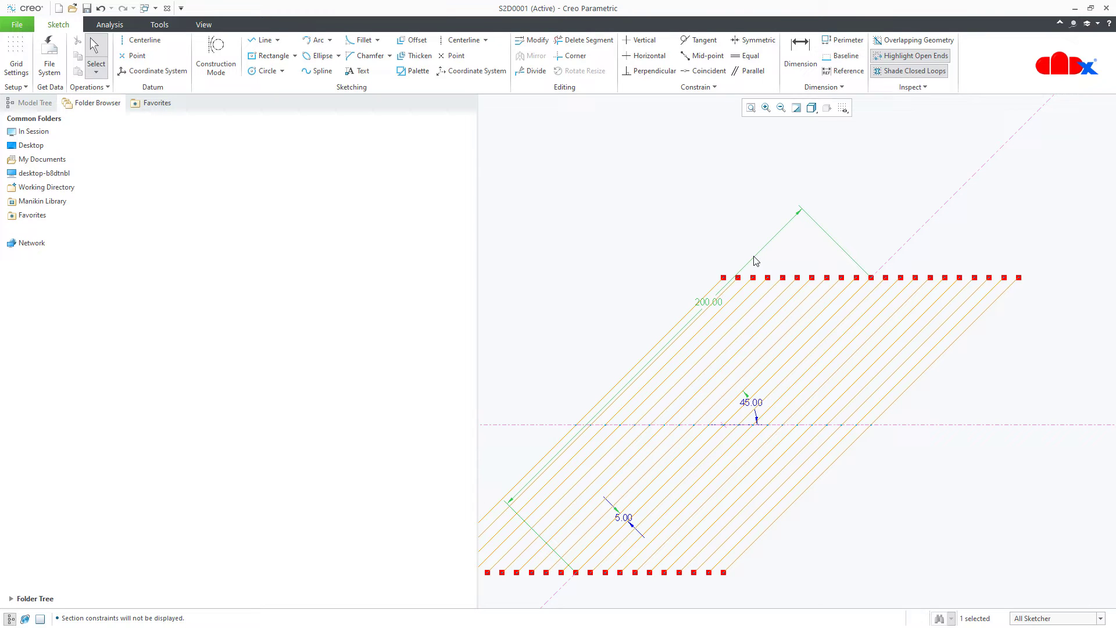
{"action": "key", "text": "ctrl+z"}
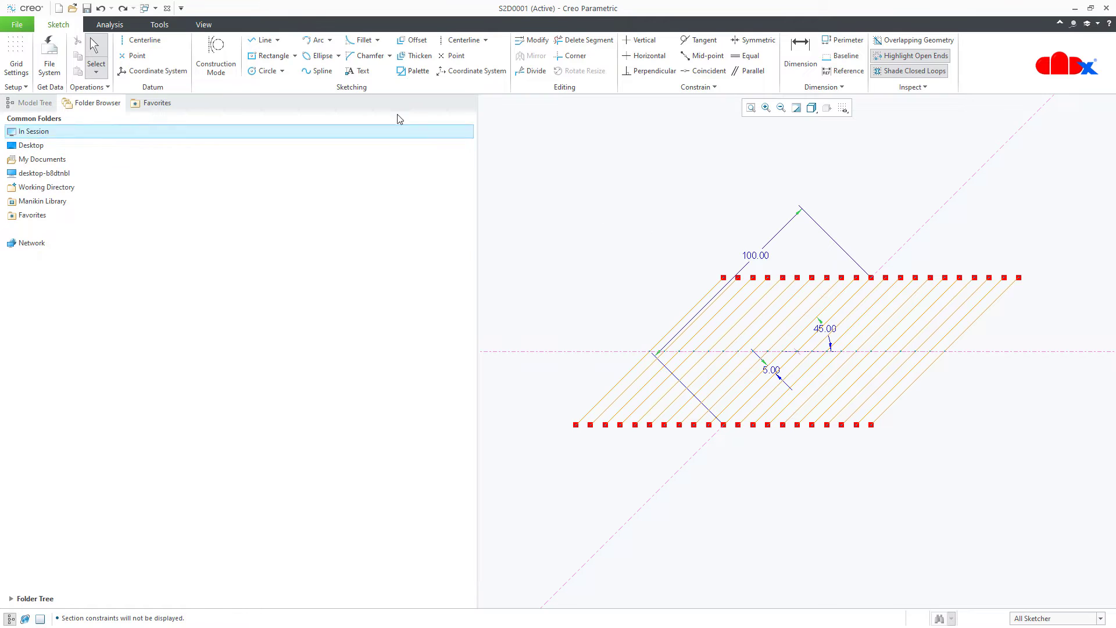
{"action": "left_click", "coordinate": [167, 8]}
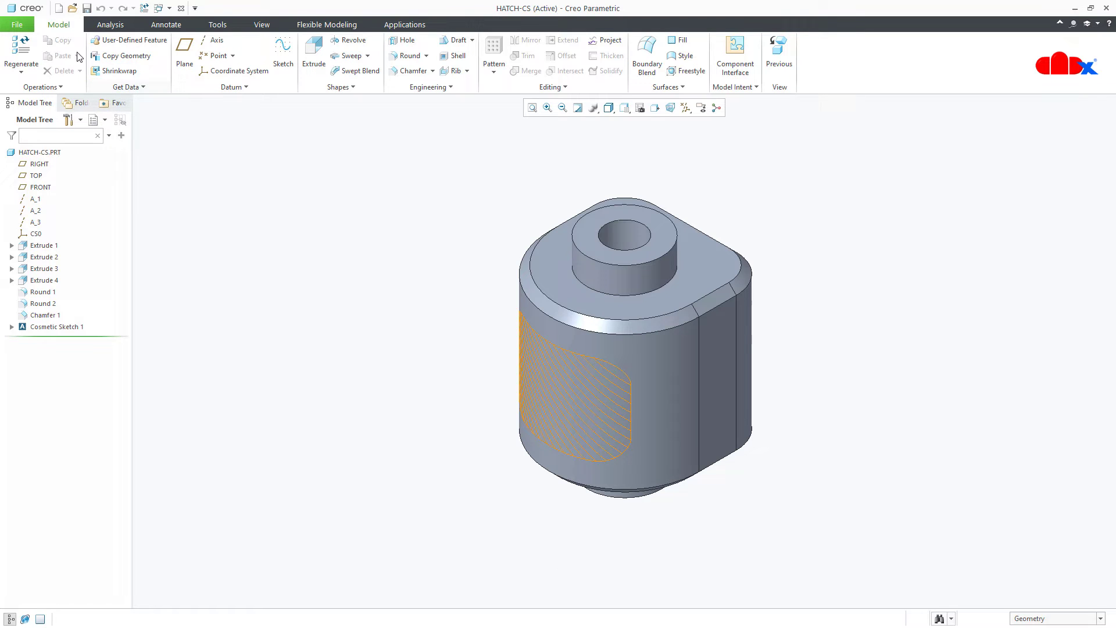
Create the new Sketch file s2d0002, maximize it, and drag the Folder Browser splitter left
{"action": "left_click", "coordinate": [59, 8]}
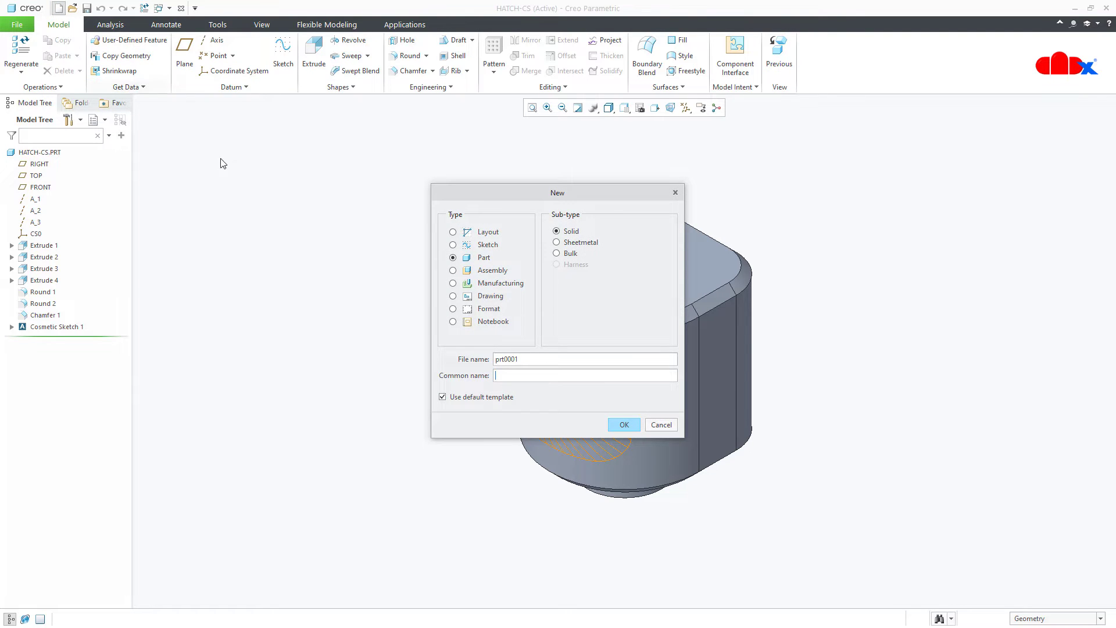
{"action": "left_click", "coordinate": [453, 245]}
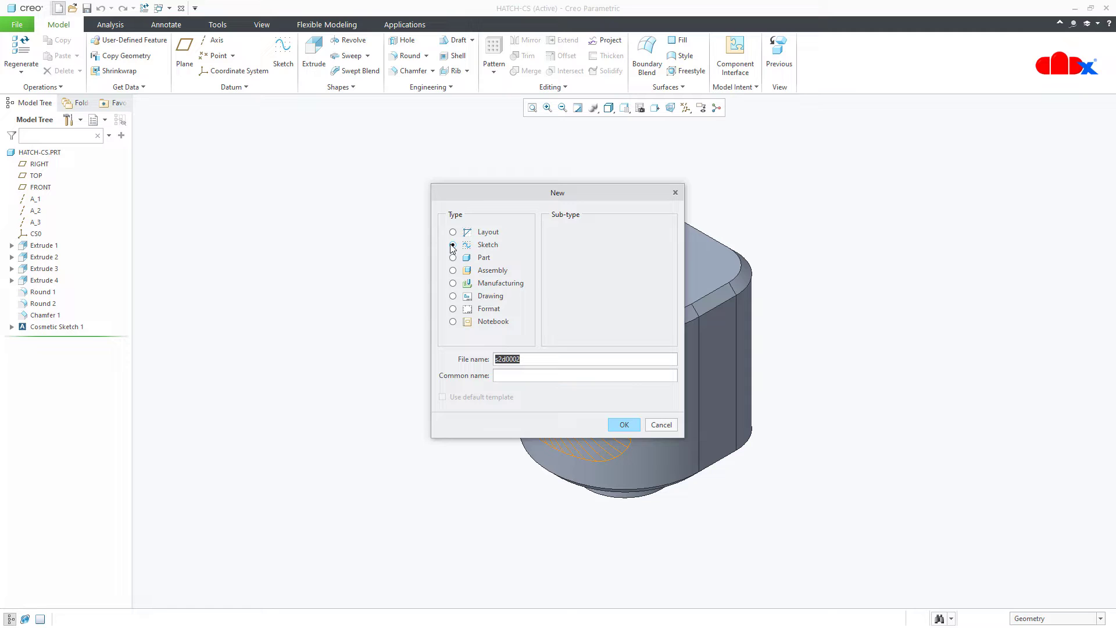
{"action": "left_click", "coordinate": [620, 424]}
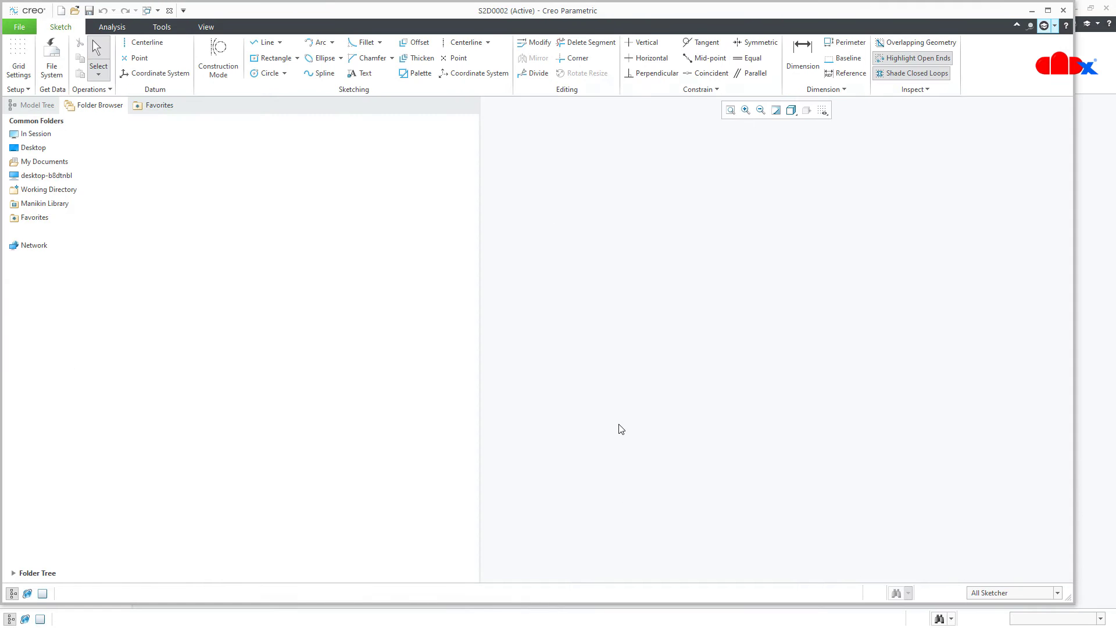
{"action": "left_click", "coordinate": [1048, 11]}
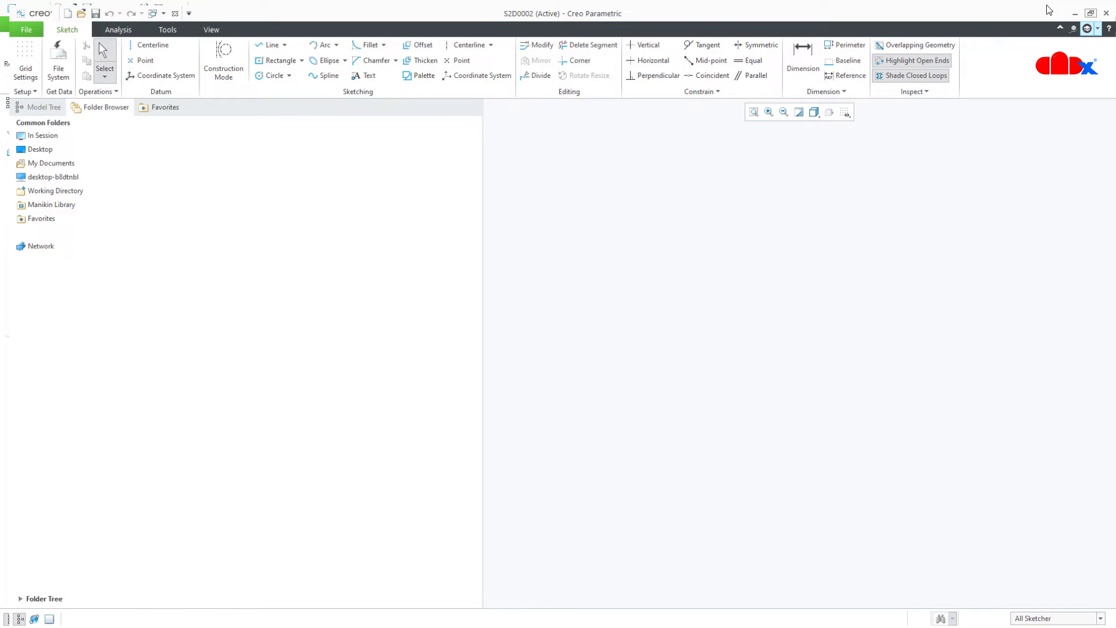
{"action": "left_click_drag", "start_coordinate": [478, 338], "coordinate": [183, 389]}
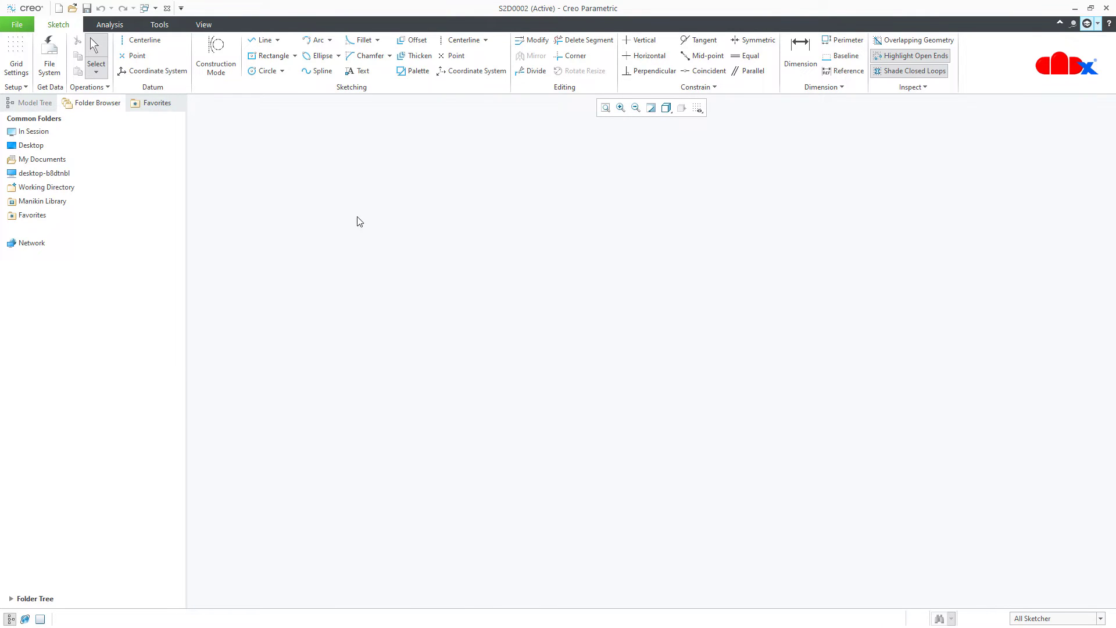
Draw horizontal, vertical and diagonal centerlines through the origin, with the diagonal at 45°
{"action": "left_click", "coordinate": [464, 40]}
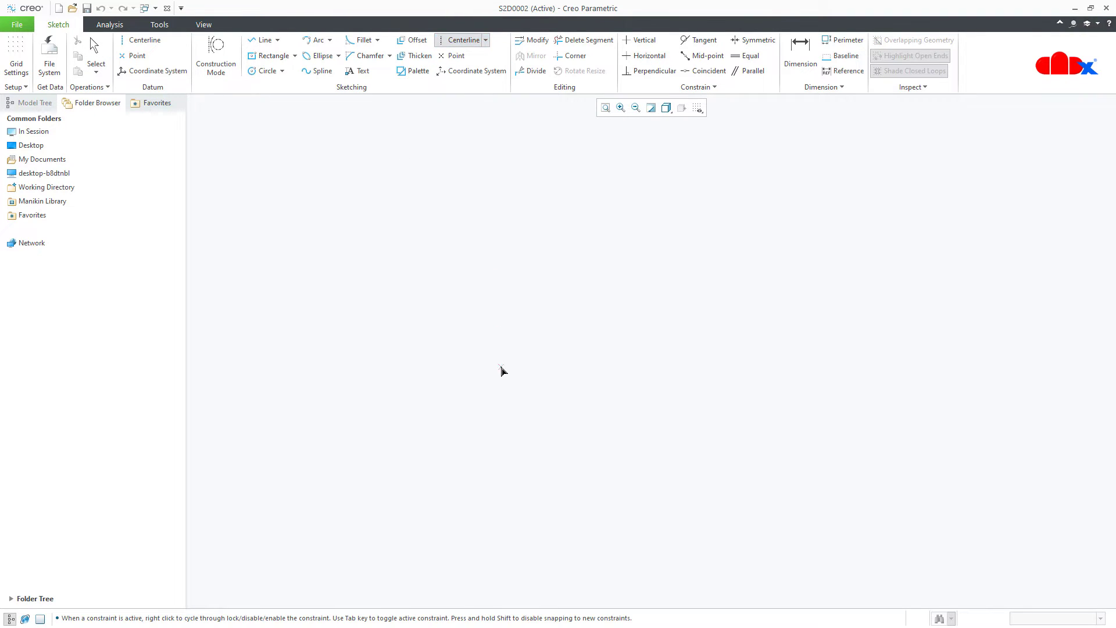
{"action": "left_click", "coordinate": [502, 367]}
{"action": "left_click", "coordinate": [563, 368]}
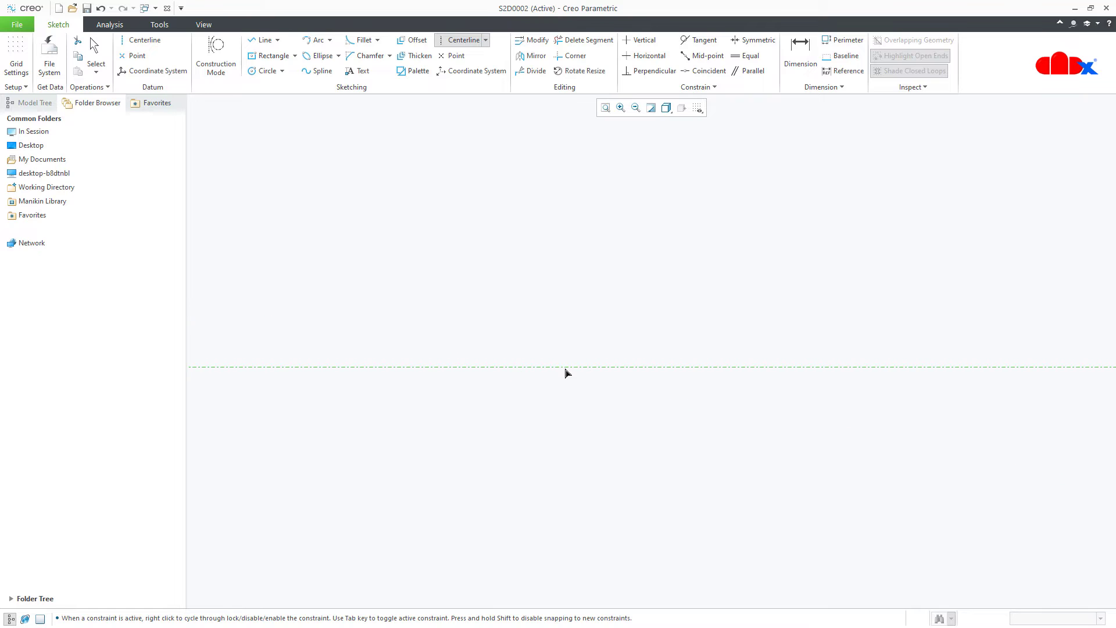
{"action": "left_click", "coordinate": [602, 367]}
{"action": "left_click", "coordinate": [602, 411]}
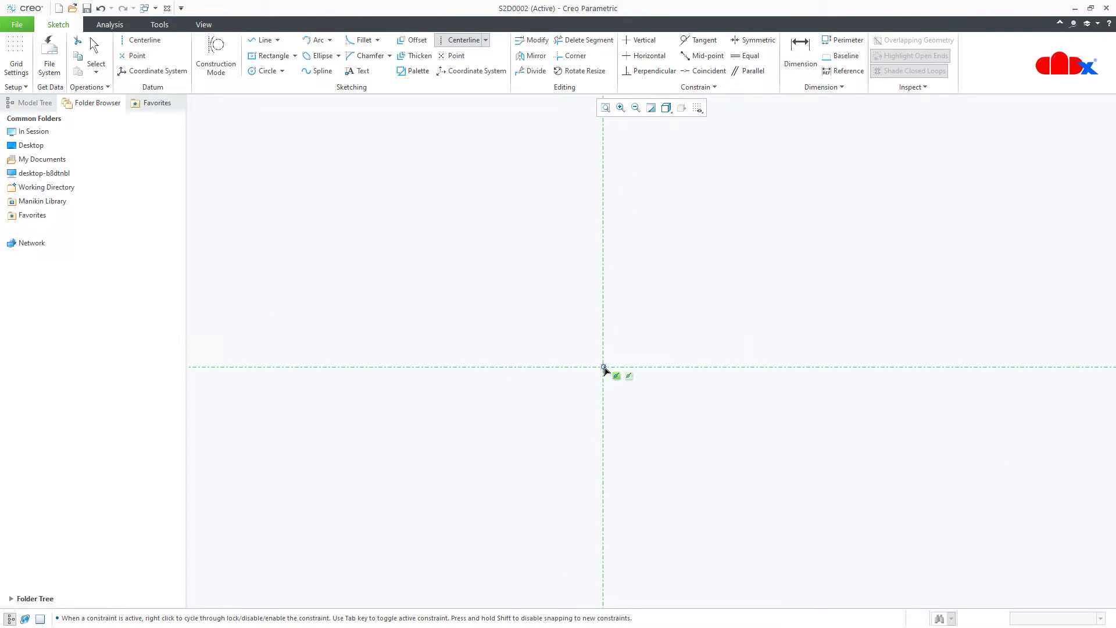
{"action": "left_click", "coordinate": [603, 367]}
{"action": "left_click", "coordinate": [543, 438]}
{"action": "middle_click", "coordinate": [659, 445]}
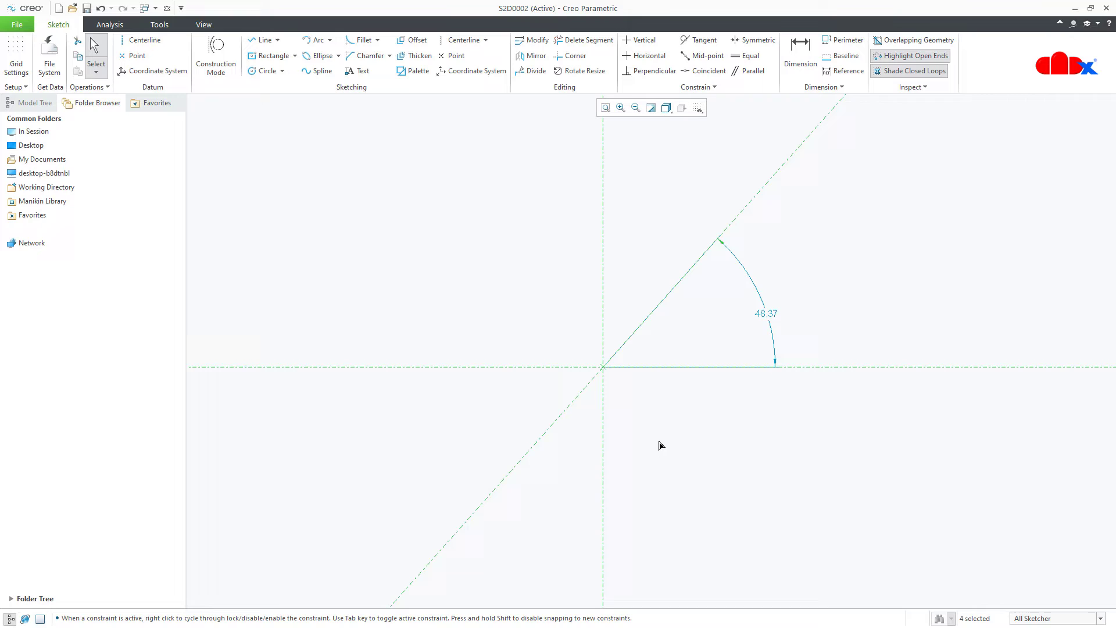
{"action": "double_click", "coordinate": [774, 317]}
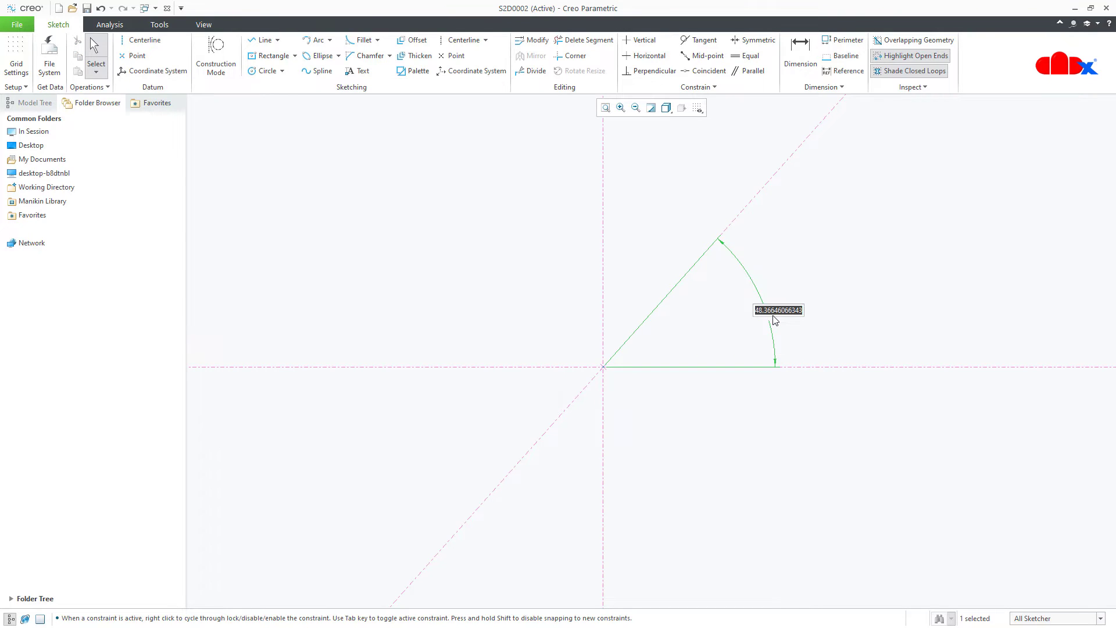
{"action": "type", "text": "45"}
{"action": "key", "text": "Return"}
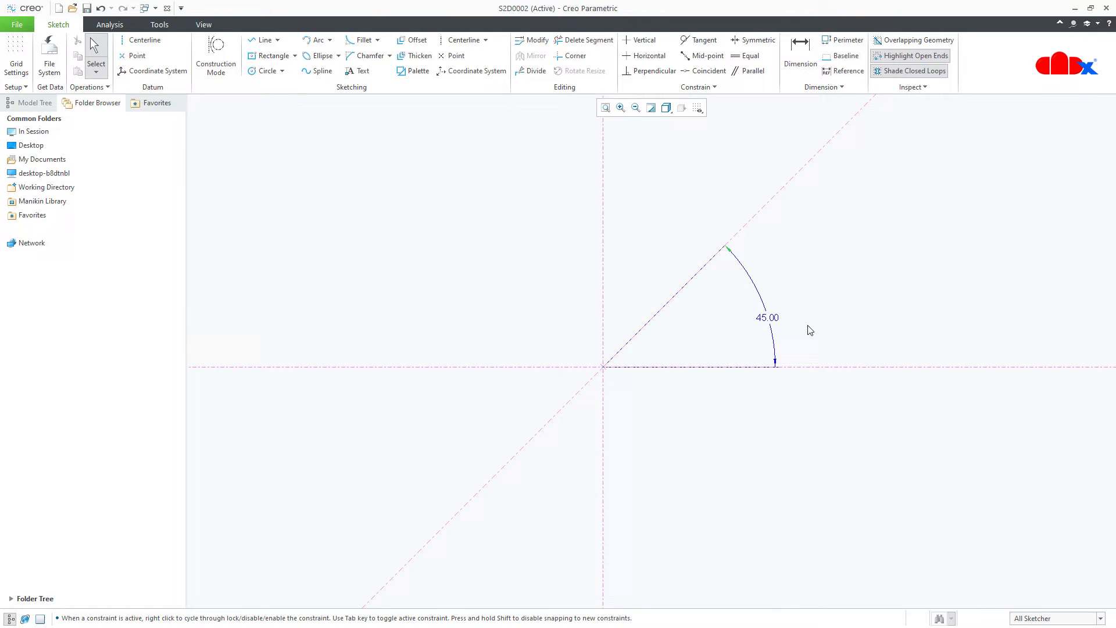
Draw a line along the 45° centerline, passing through the origin
{"action": "right_click", "coordinate": [811, 330]}
{"action": "left_click", "coordinate": [831, 344]}
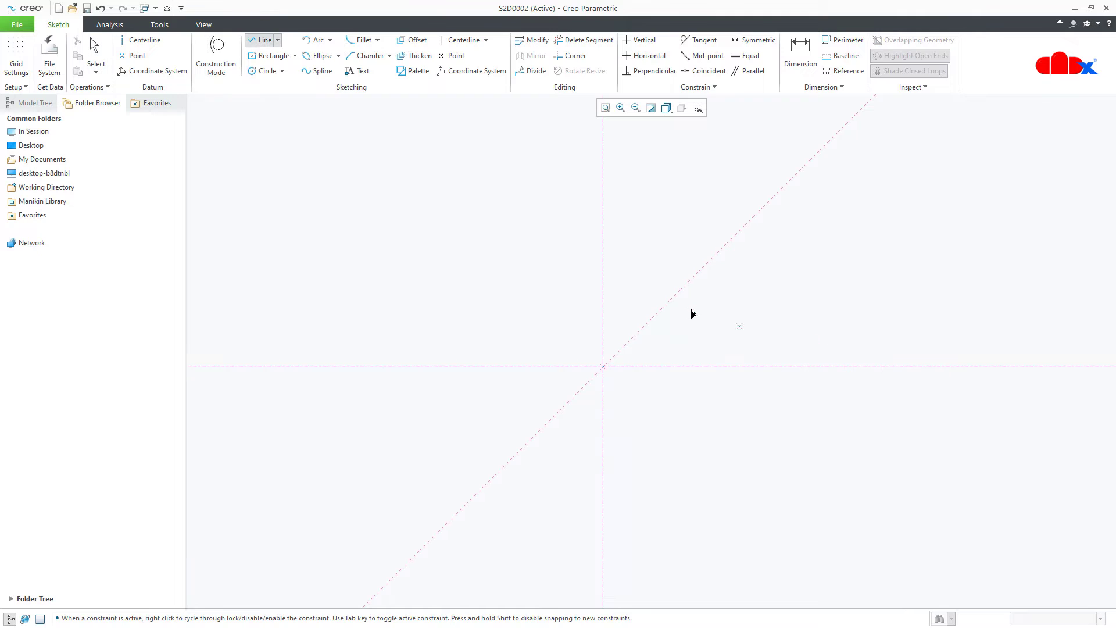
{"action": "left_click", "coordinate": [674, 296]}
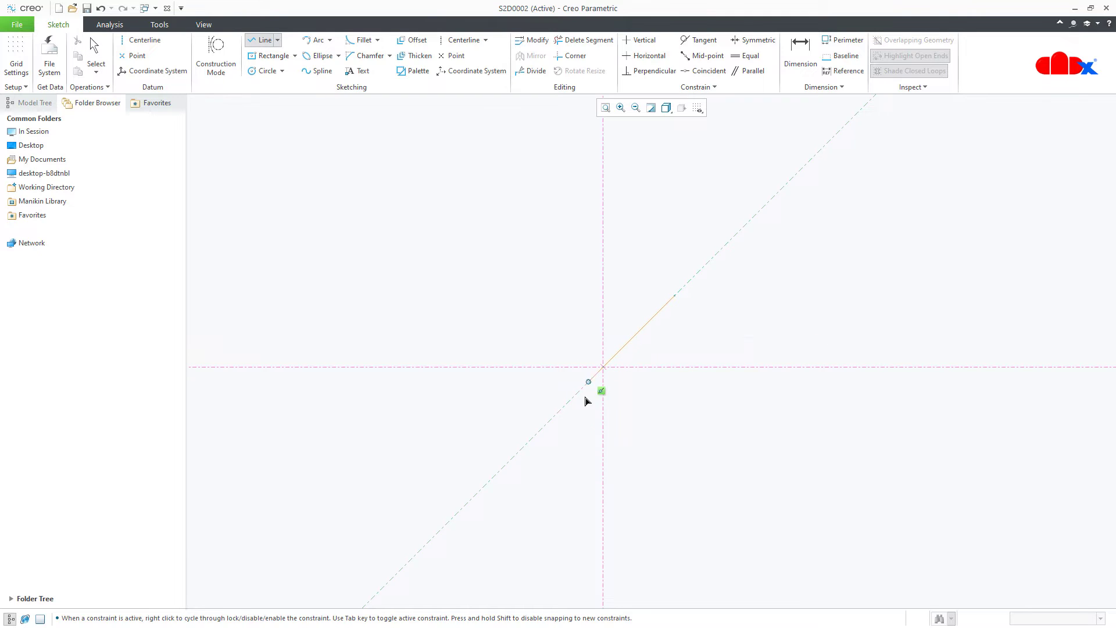
{"action": "left_click", "coordinate": [532, 437]}
{"action": "middle_click", "coordinate": [568, 491]}
{"action": "middle_click", "coordinate": [568, 491]}
Dimension the diagonal line's length to 100
{"action": "right_click", "coordinate": [567, 491]}
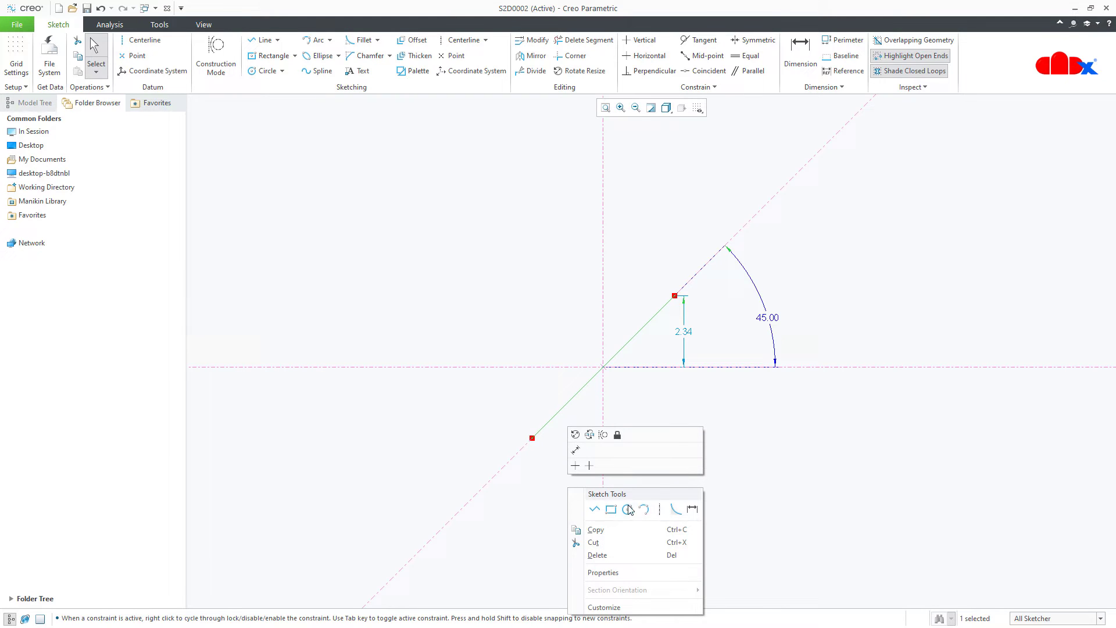
{"action": "left_click", "coordinate": [694, 514]}
{"action": "left_click", "coordinate": [626, 352]}
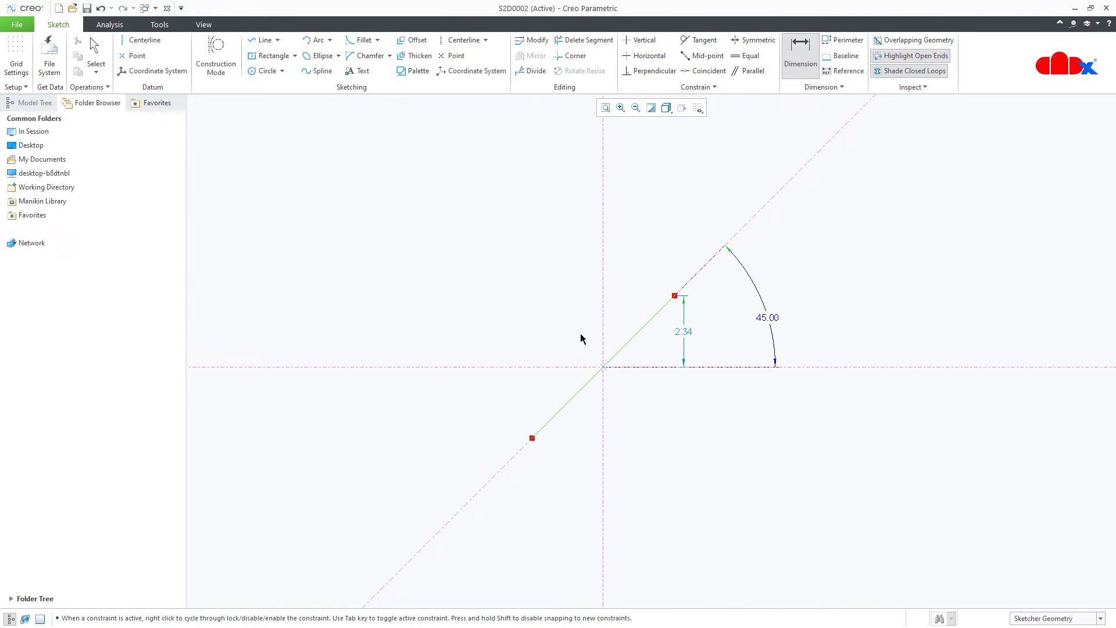
{"action": "middle_click", "coordinate": [582, 337]}
{"action": "type", "text": "1"}
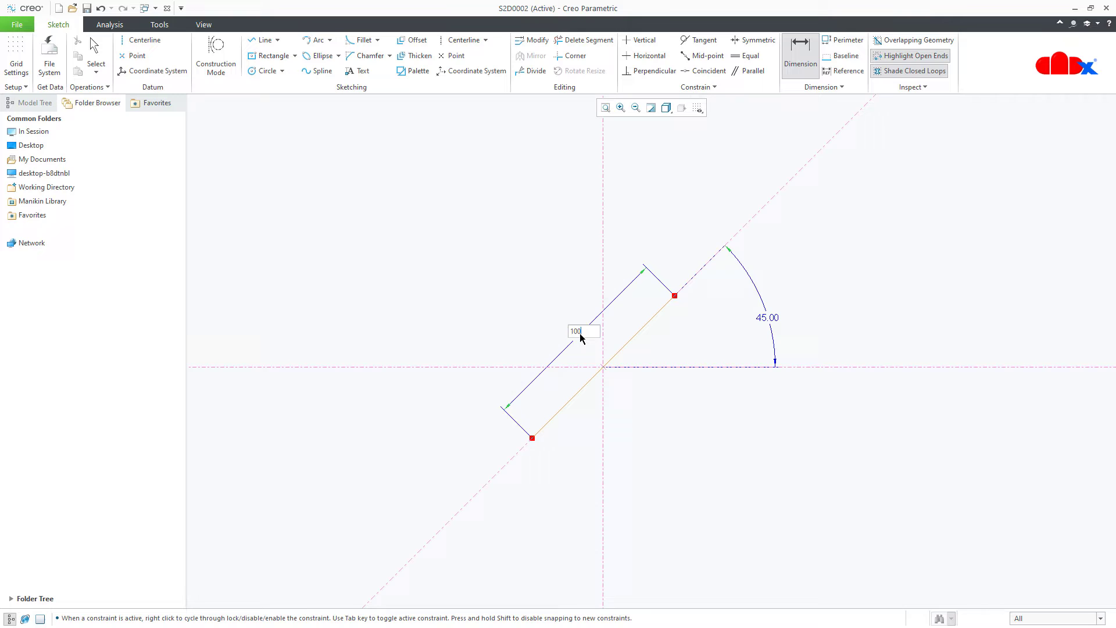
{"action": "type", "text": "00"}
{"action": "key", "text": "Return"}
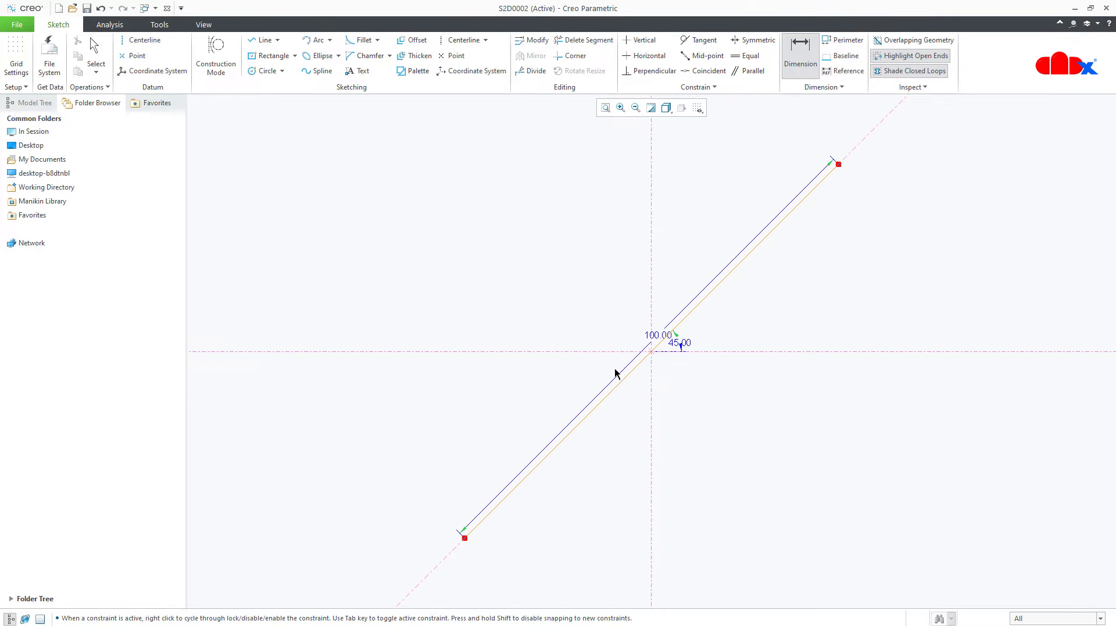
Build eight successive 5.00 offset lines on the upper-left side of the diagonal
{"action": "left_click", "coordinate": [425, 42]}
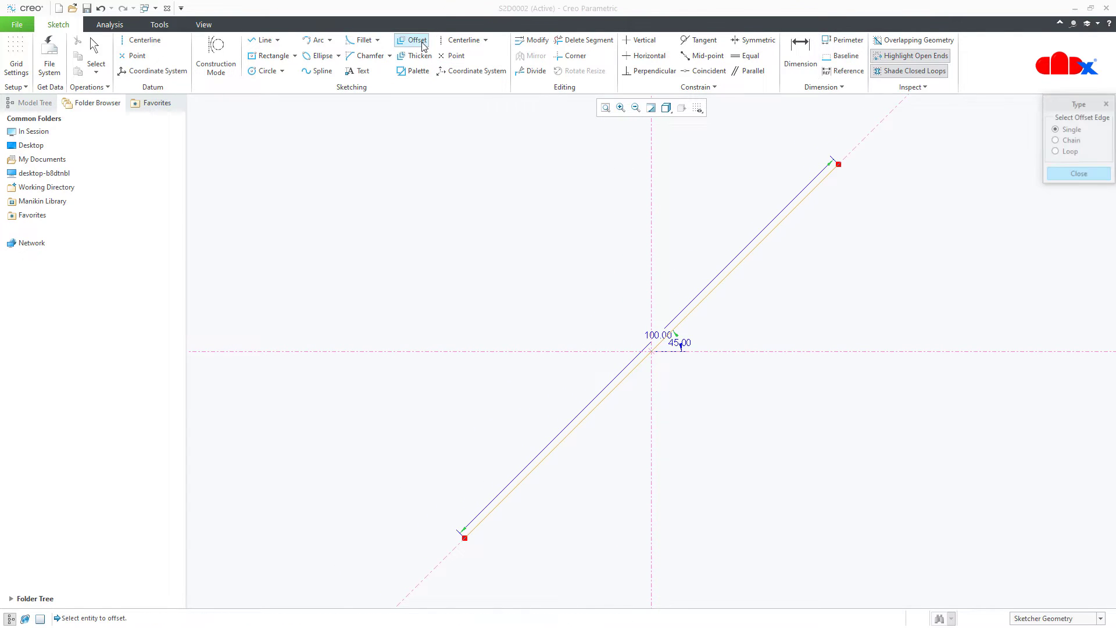
{"action": "left_click", "coordinate": [720, 289]}
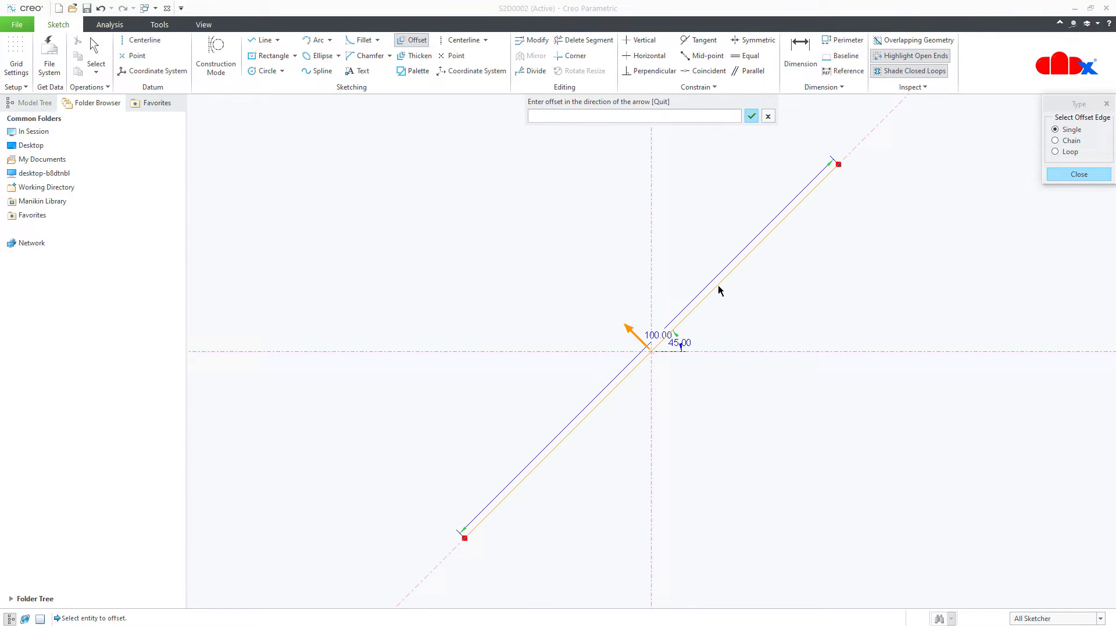
{"action": "key", "text": "Return"}
{"action": "left_click", "coordinate": [696, 280]}
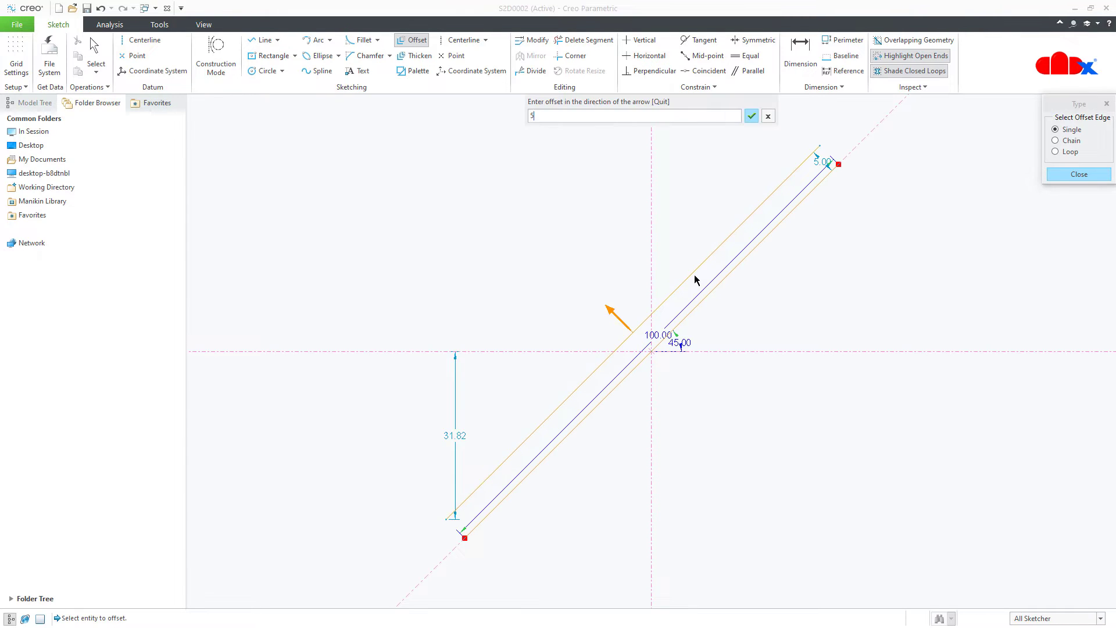
{"action": "key", "text": "Return"}
{"action": "left_click", "coordinate": [672, 262]}
{"action": "key", "text": "Return"}
{"action": "left_click", "coordinate": [652, 244]}
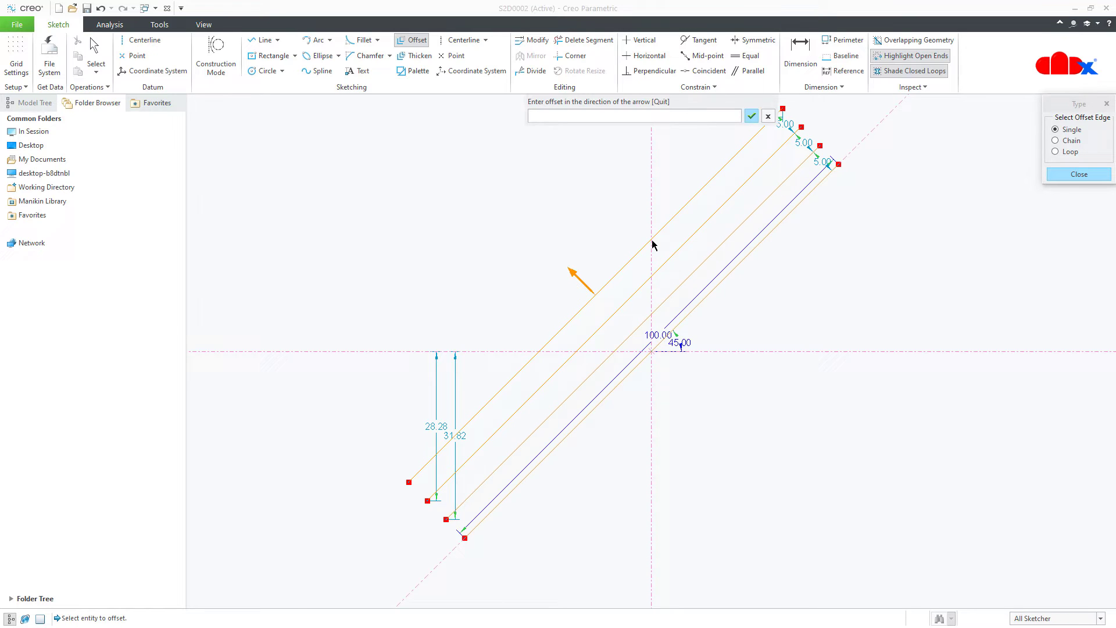
{"action": "key", "text": "Return"}
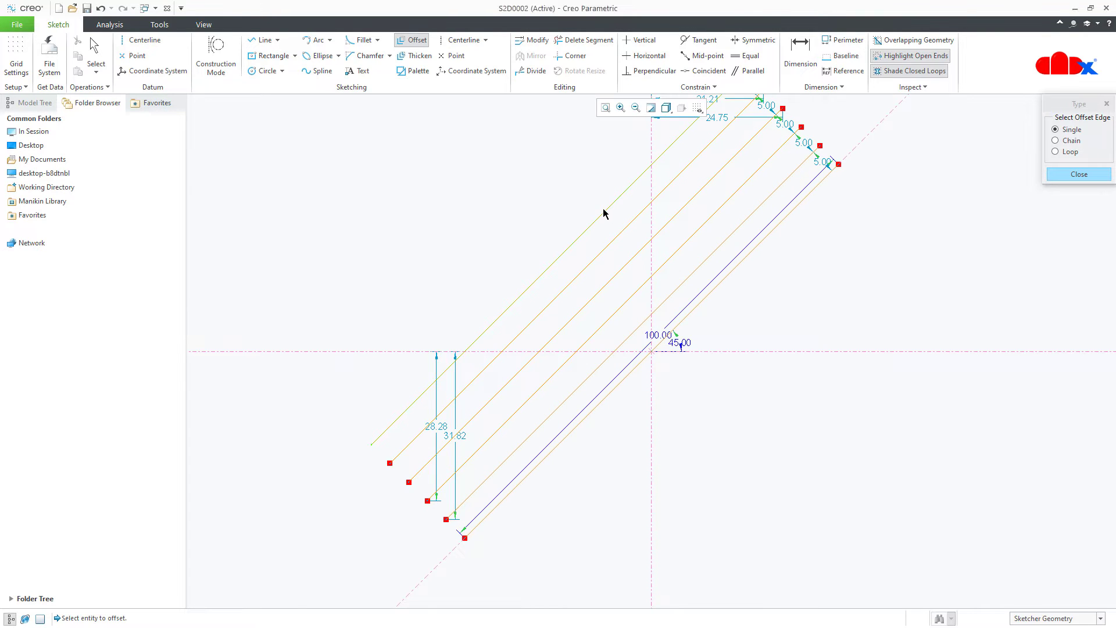
{"action": "left_click", "coordinate": [603, 211]}
{"action": "key", "text": "Return"}
{"action": "left_click", "coordinate": [575, 207]}
{"action": "key", "text": "Return"}
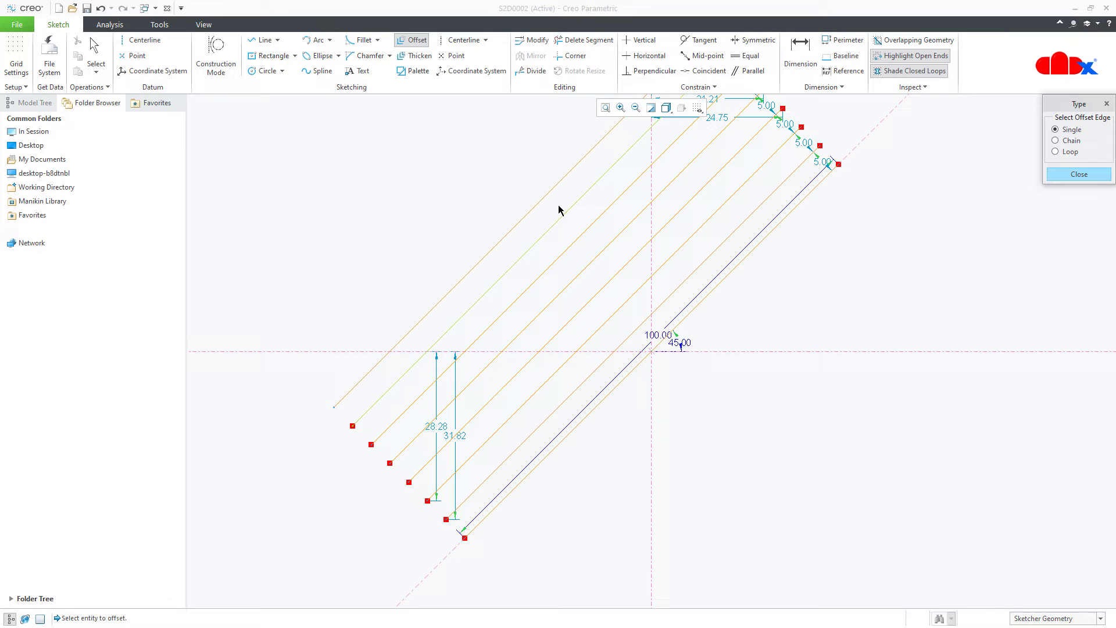
{"action": "left_click", "coordinate": [545, 197]}
{"action": "key", "text": "Return"}
{"action": "left_click", "coordinate": [531, 174]}
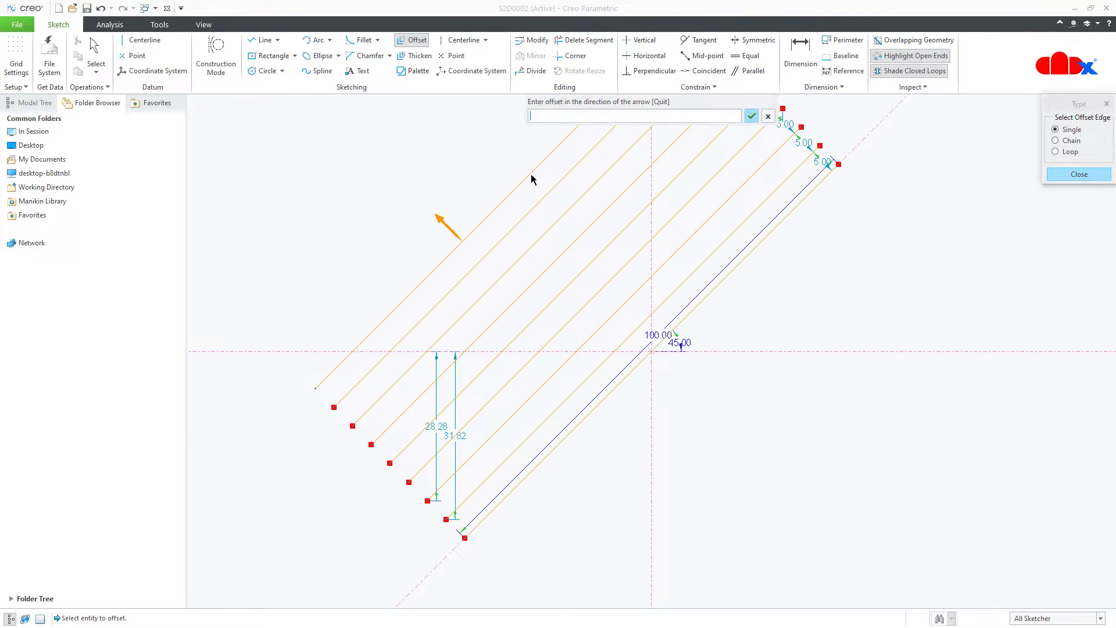
{"action": "key", "text": "Return"}
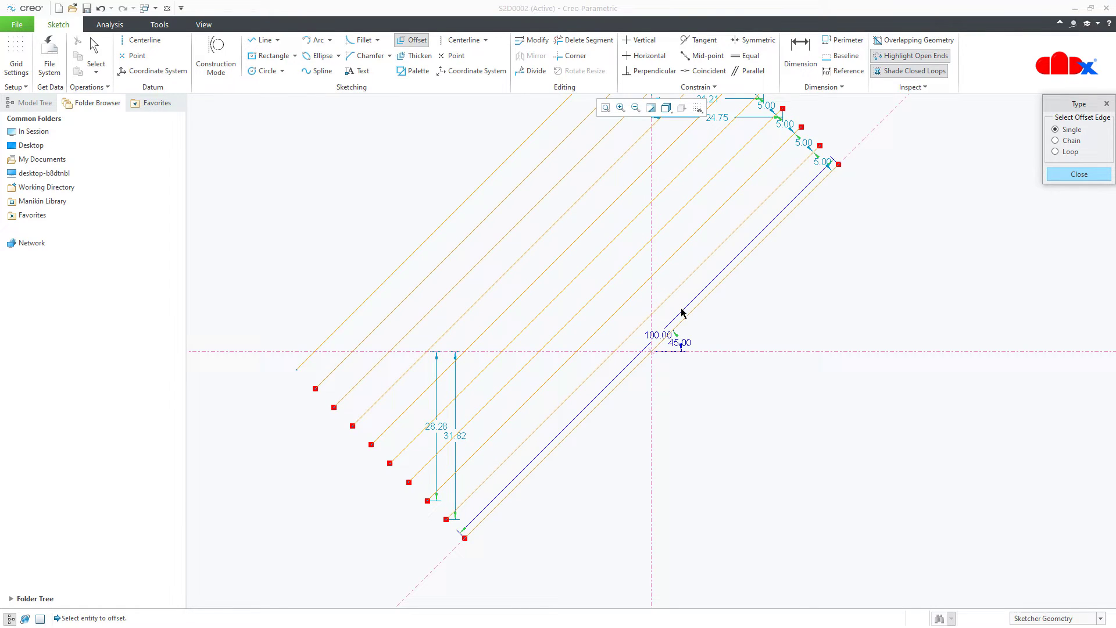
Add nine successive 5.00 offset lines on the lower-right side of the diagonal
{"action": "left_click", "coordinate": [691, 322]}
{"action": "key", "text": "Return"}
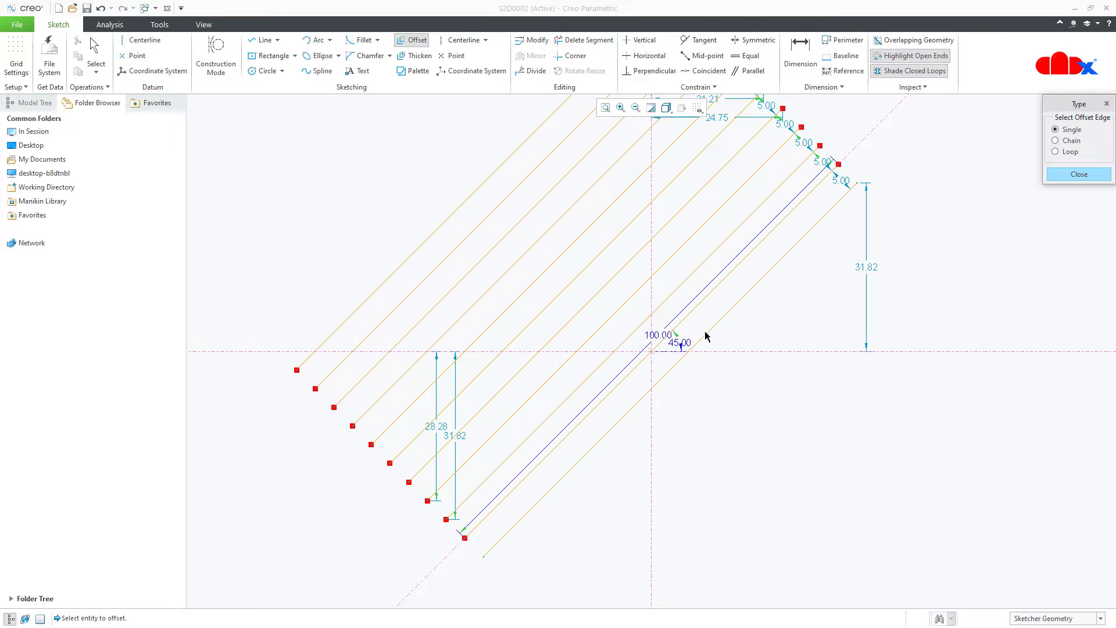
{"action": "left_click", "coordinate": [707, 335]}
{"action": "key", "text": "Return"}
{"action": "left_click", "coordinate": [727, 349]}
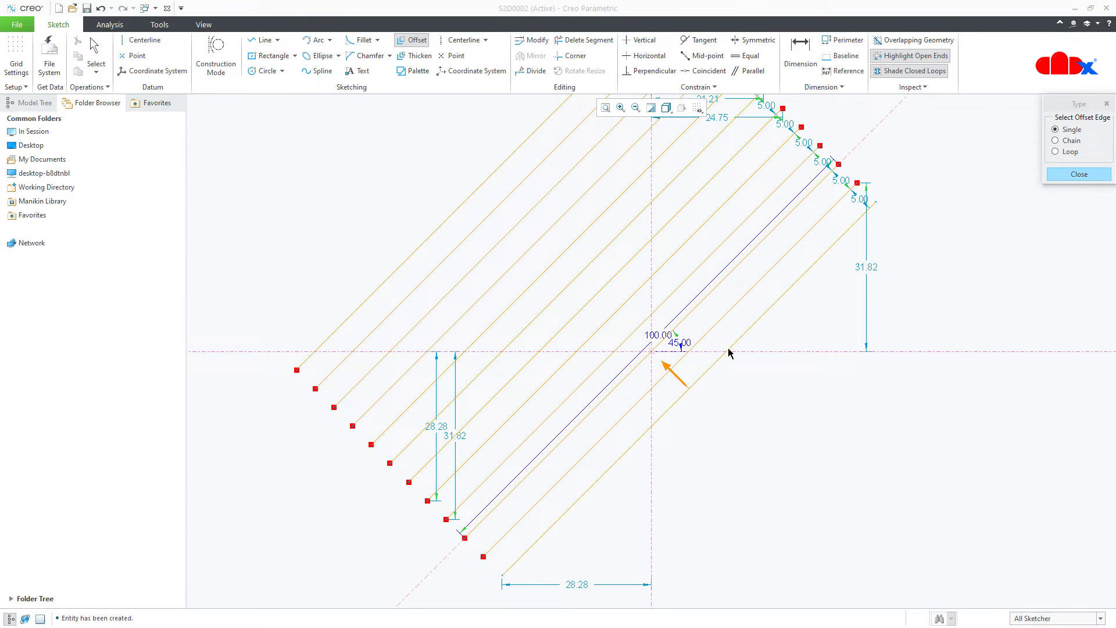
{"action": "key", "text": "Return"}
{"action": "left_click", "coordinate": [735, 382]}
{"action": "key", "text": "Return"}
{"action": "left_click", "coordinate": [745, 415]}
{"action": "key", "text": "Return"}
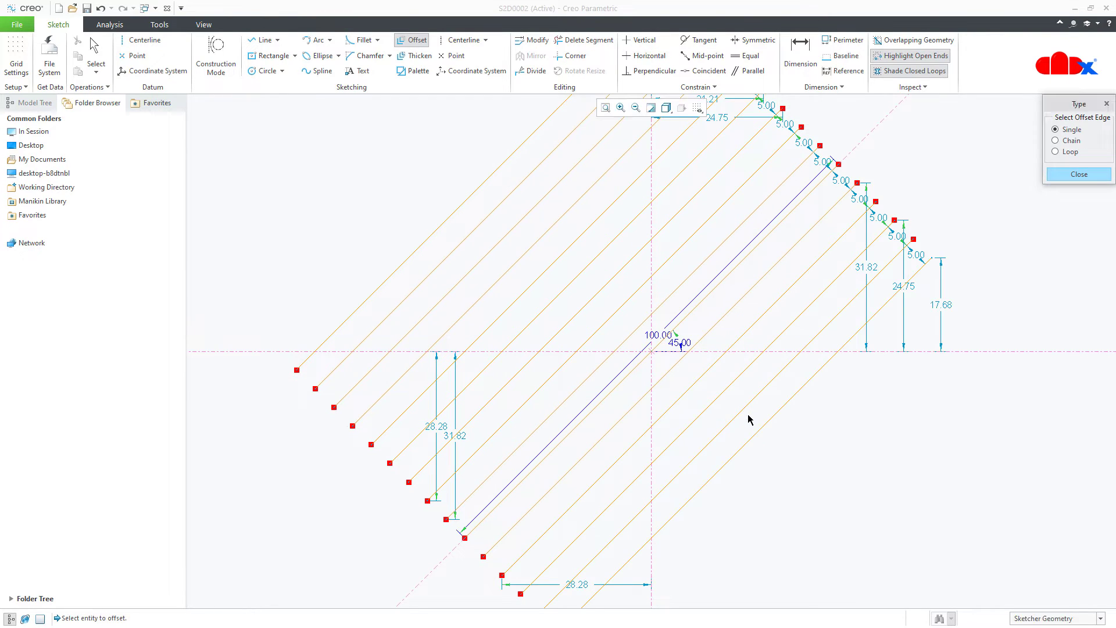
{"action": "left_click", "coordinate": [747, 415]}
{"action": "key", "text": "Return"}
{"action": "left_click", "coordinate": [773, 453]}
{"action": "key", "text": "Return"}
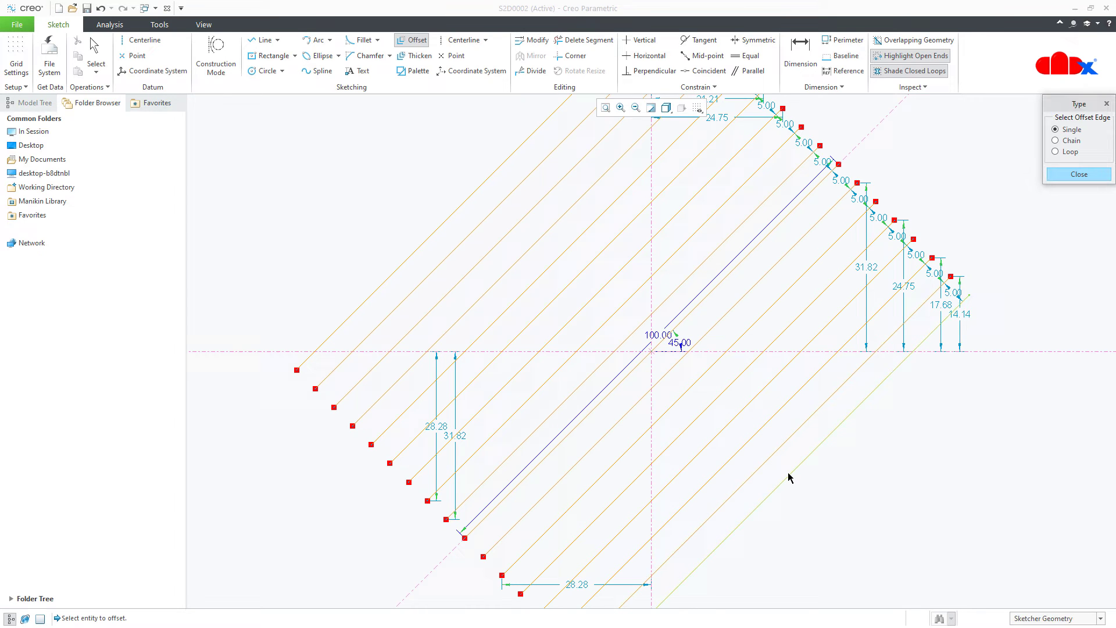
{"action": "left_click", "coordinate": [791, 475]}
{"action": "key", "text": "Return"}
{"action": "left_click", "coordinate": [807, 498]}
{"action": "key", "text": "Return"}
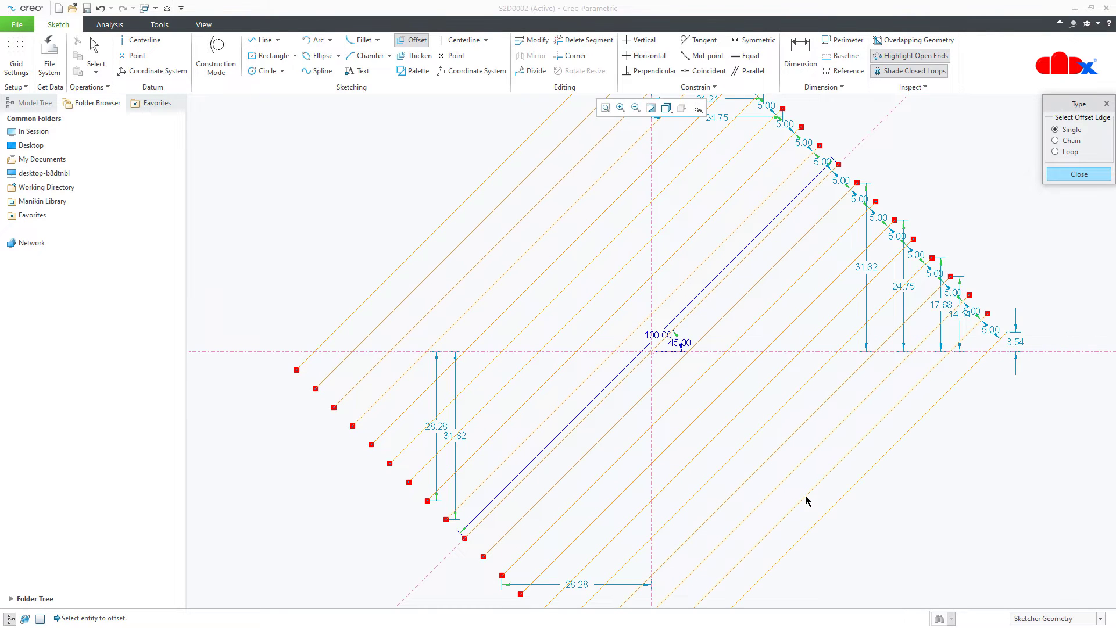
{"action": "scroll", "coordinate": [806, 501], "scroll_direction": "down", "scroll_amount": 3}
Level the first hatch-line ends horizontally with the 2.50 vertex along the top row
{"action": "middle_click", "coordinate": [805, 501]}
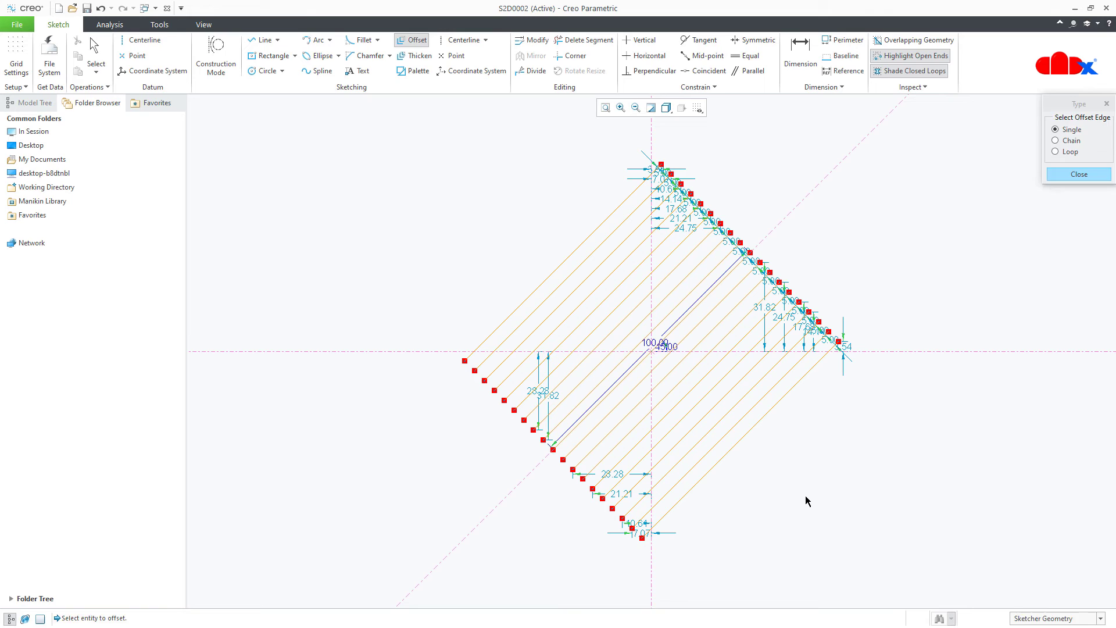
{"action": "left_click", "coordinate": [646, 56]}
{"action": "scroll", "coordinate": [760, 249], "scroll_direction": "up", "scroll_amount": 4}
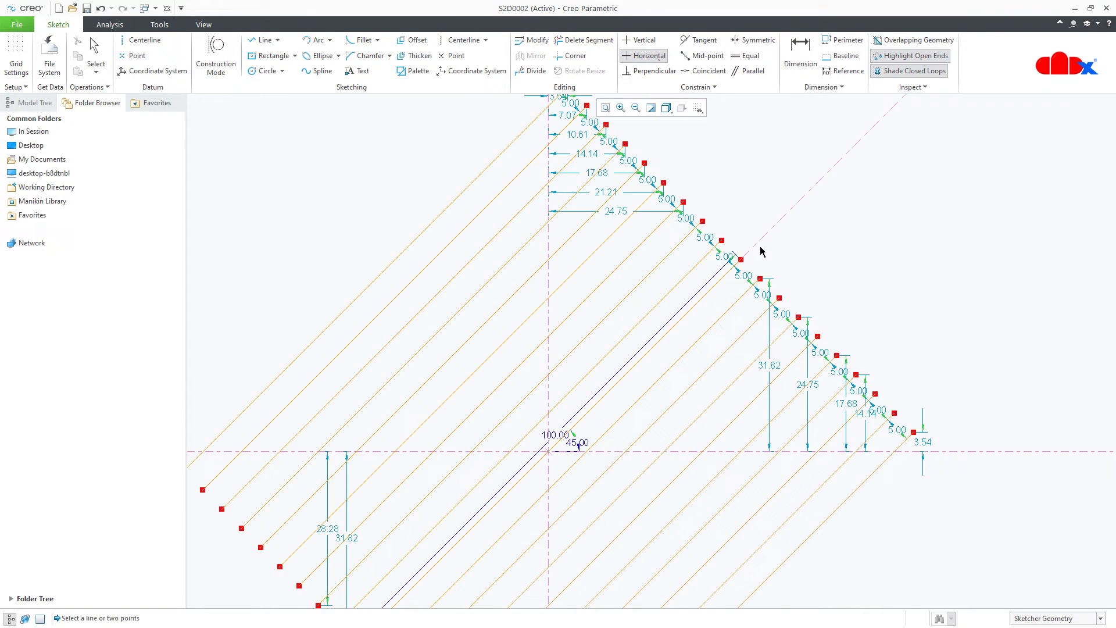
{"action": "left_click", "coordinate": [761, 287]}
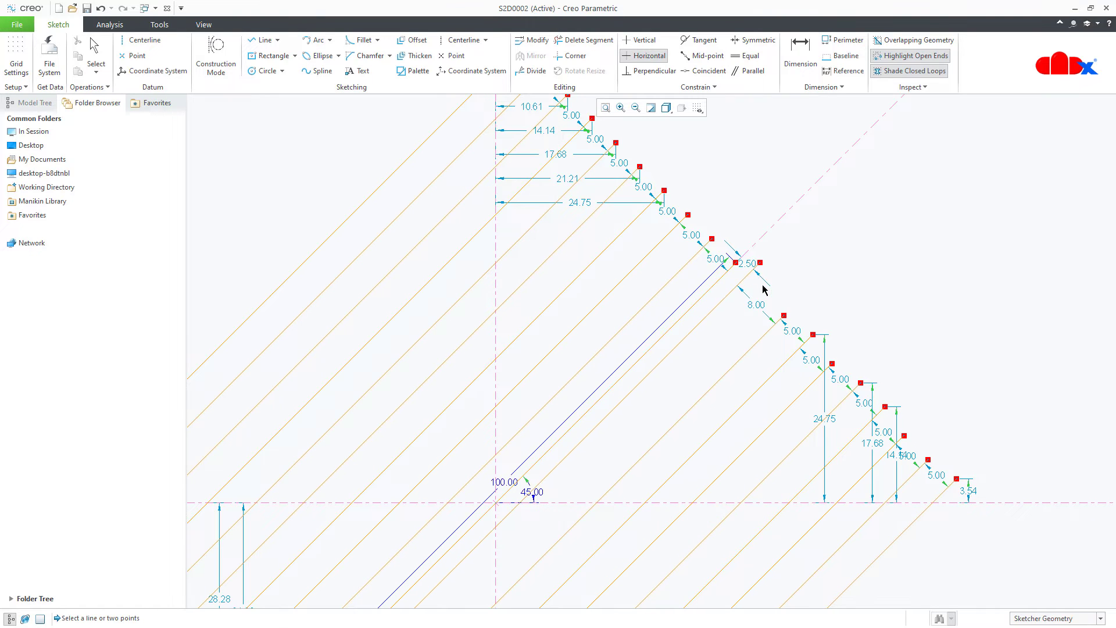
{"action": "left_click", "coordinate": [784, 315]}
{"action": "left_click", "coordinate": [813, 334]}
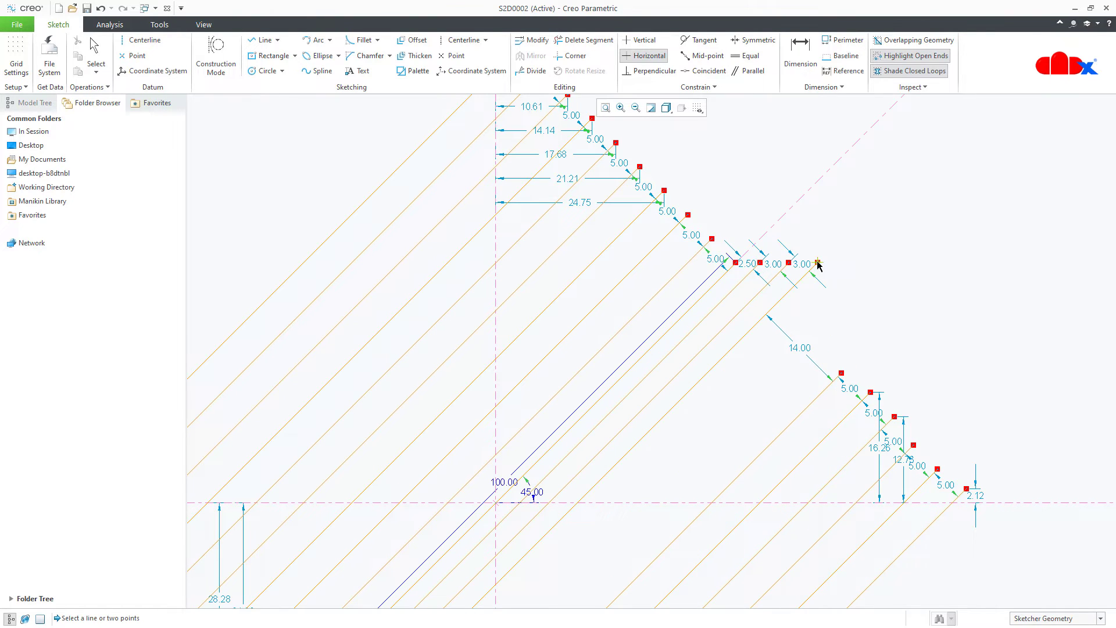
{"action": "left_click", "coordinate": [841, 372]}
{"action": "left_click", "coordinate": [866, 400]}
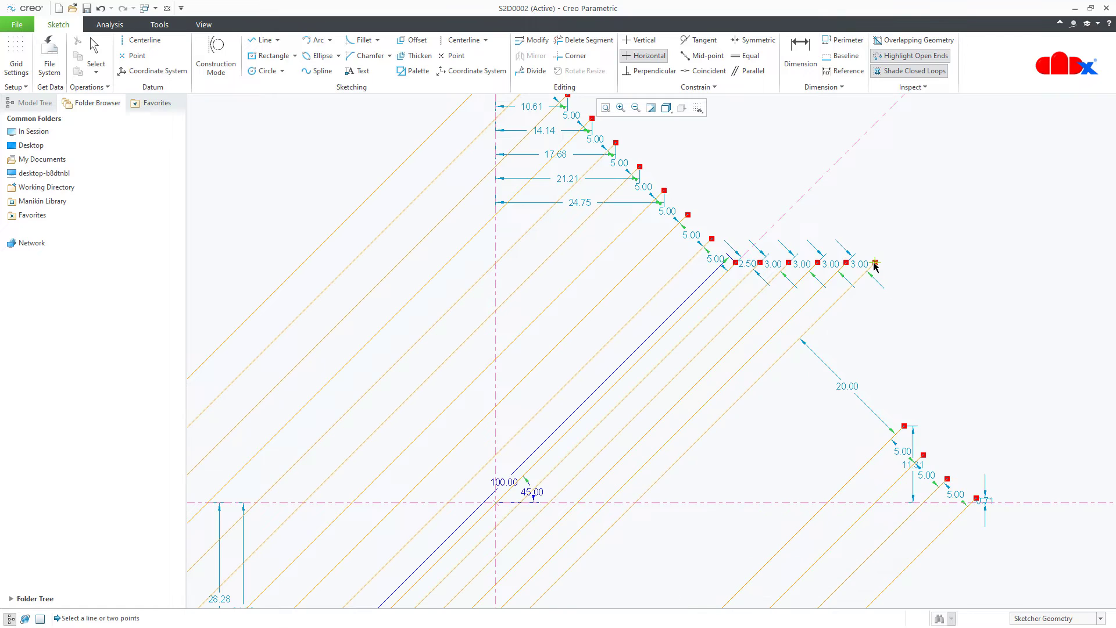
{"action": "left_click", "coordinate": [904, 426]}
{"action": "left_click", "coordinate": [924, 462]}
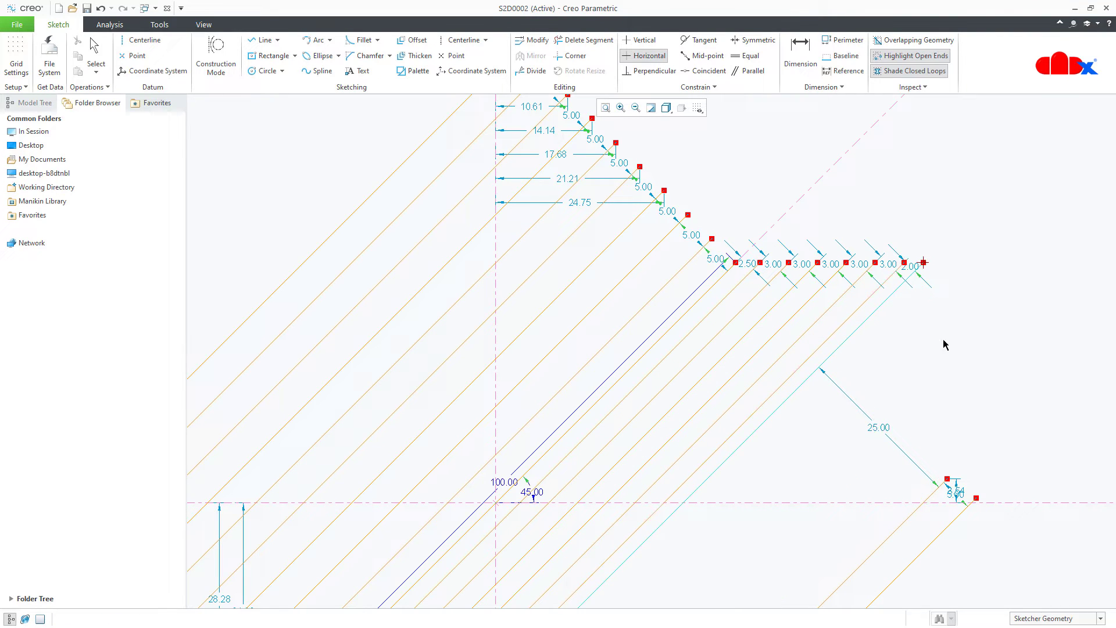
{"action": "left_click", "coordinate": [947, 479]}
{"action": "left_click", "coordinate": [976, 498]}
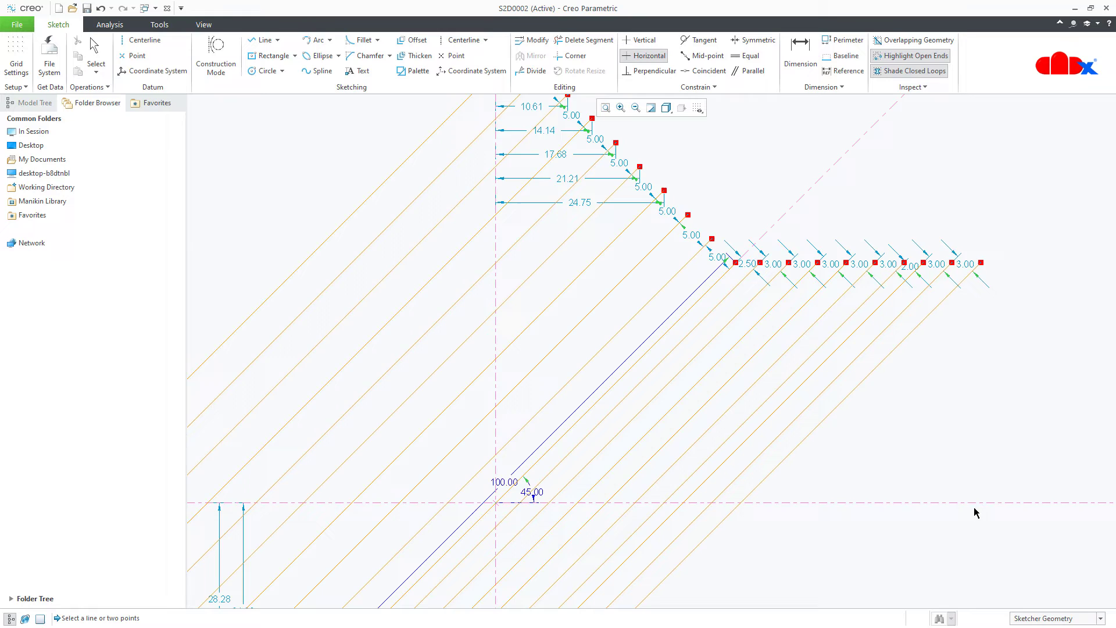
{"action": "scroll", "coordinate": [814, 401], "scroll_direction": "up", "scroll_amount": 3}
Align the remaining hatch-line end pairs horizontally, completing the parallelogram outline
{"action": "left_click", "coordinate": [922, 414]}
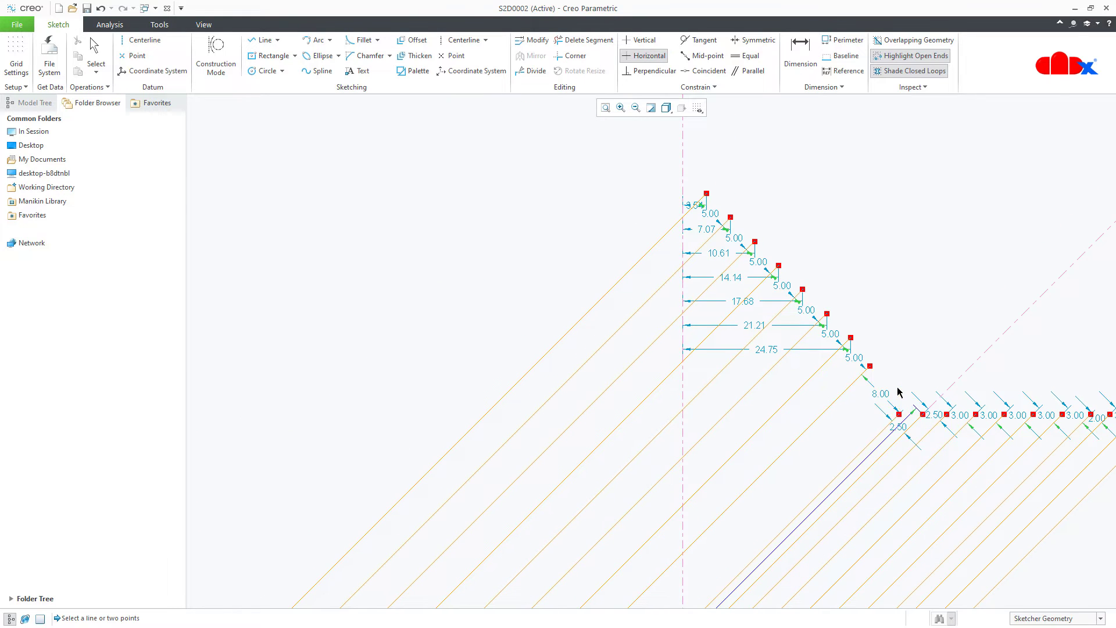
{"action": "left_click", "coordinate": [899, 416]}
{"action": "left_click", "coordinate": [900, 415]}
{"action": "left_click", "coordinate": [870, 366]}
{"action": "left_click", "coordinate": [869, 414]}
{"action": "left_click", "coordinate": [850, 337]}
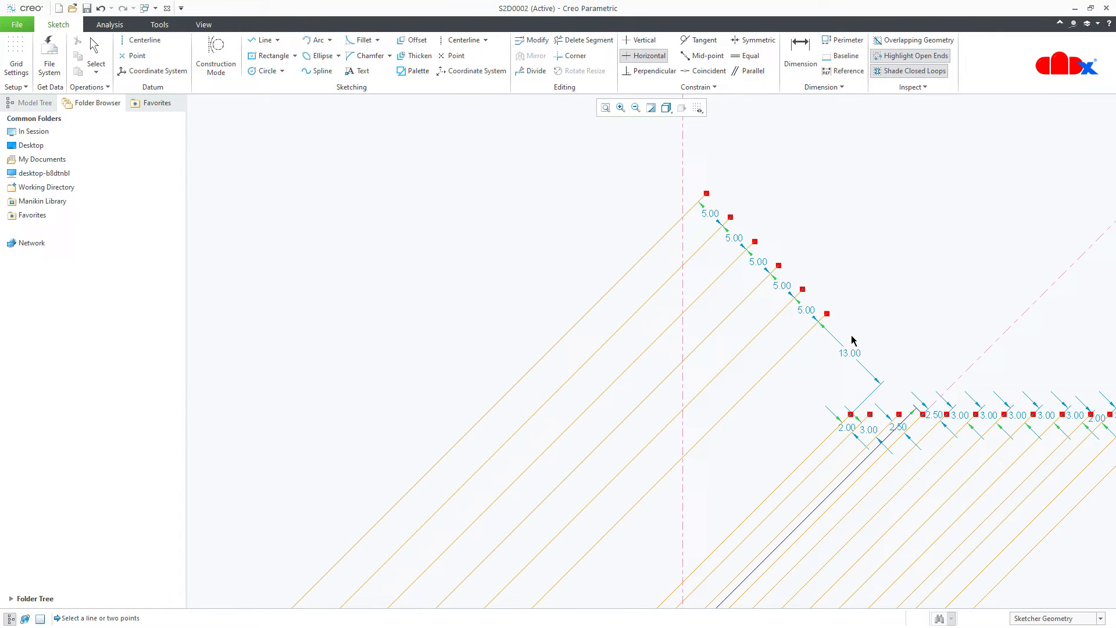
{"action": "left_click", "coordinate": [850, 414]}
{"action": "left_click", "coordinate": [826, 314]}
{"action": "left_click", "coordinate": [822, 415]}
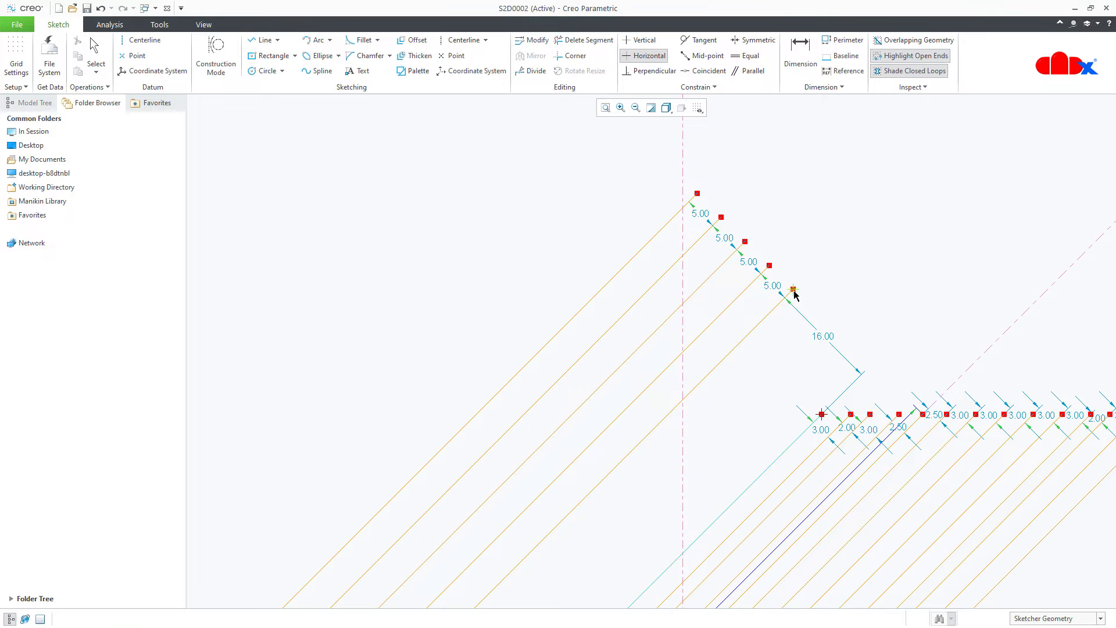
{"action": "left_click", "coordinate": [793, 289]}
{"action": "left_click", "coordinate": [794, 414]}
{"action": "left_click", "coordinate": [769, 266]}
{"action": "left_click", "coordinate": [765, 415]}
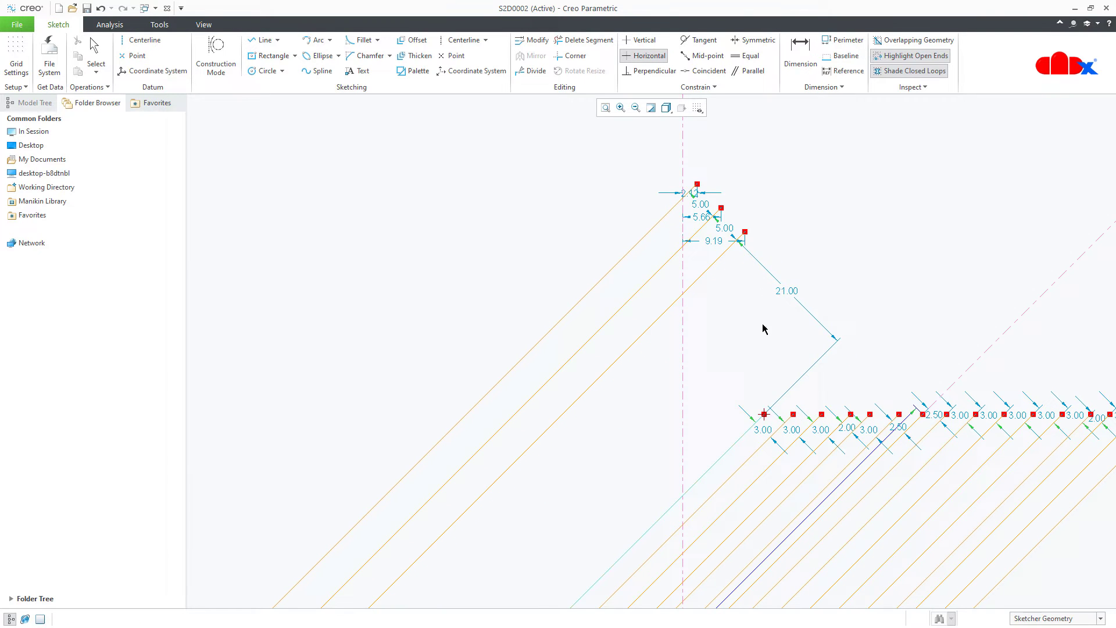
{"action": "left_click", "coordinate": [744, 241]}
{"action": "left_click", "coordinate": [745, 414]}
{"action": "left_click", "coordinate": [725, 227]}
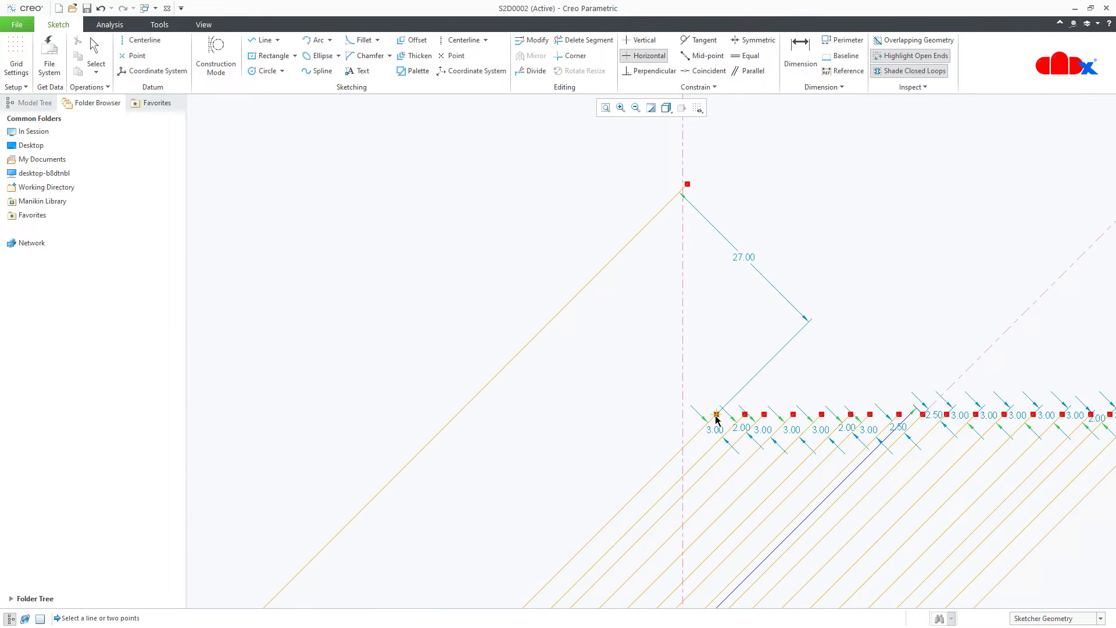
{"action": "left_click", "coordinate": [716, 414]}
{"action": "left_click", "coordinate": [687, 185]}
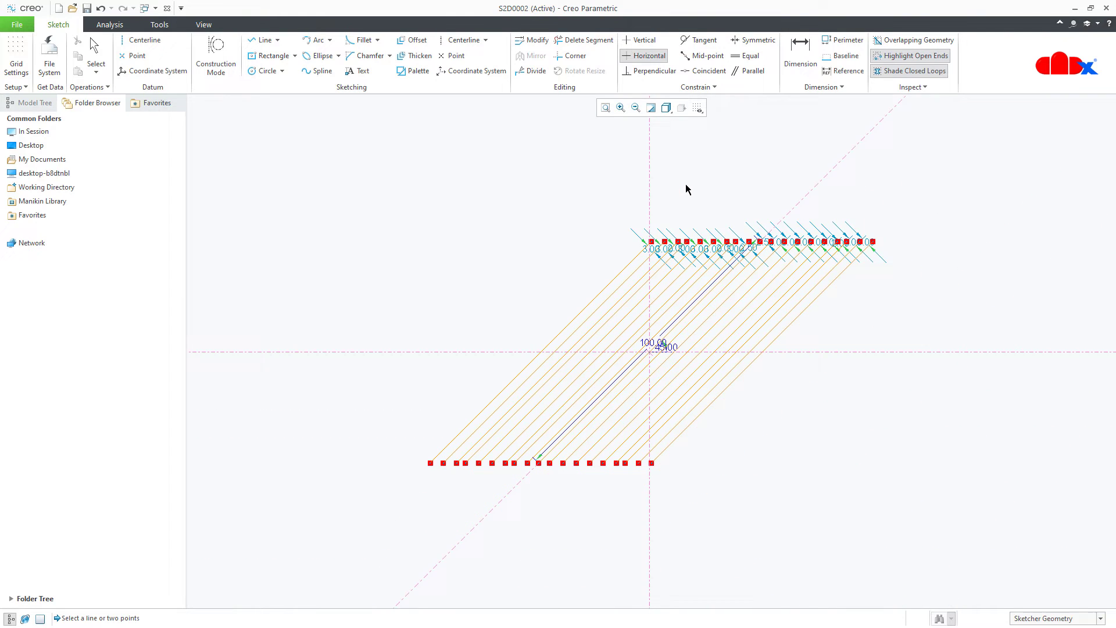
{"action": "scroll", "coordinate": [670, 314], "scroll_direction": "down", "scroll_amount": 2}
Draw a horizontal line along the centreline from the origin rightward, plus a second segment leftward
{"action": "middle_click", "coordinate": [852, 448]}
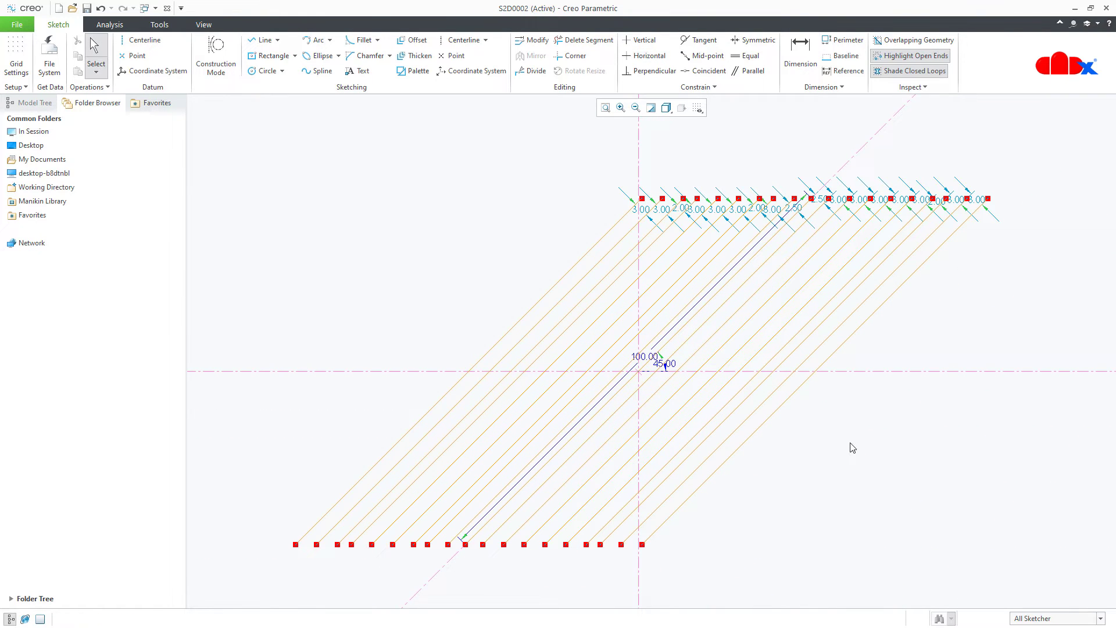
{"action": "left_click", "coordinate": [878, 463]}
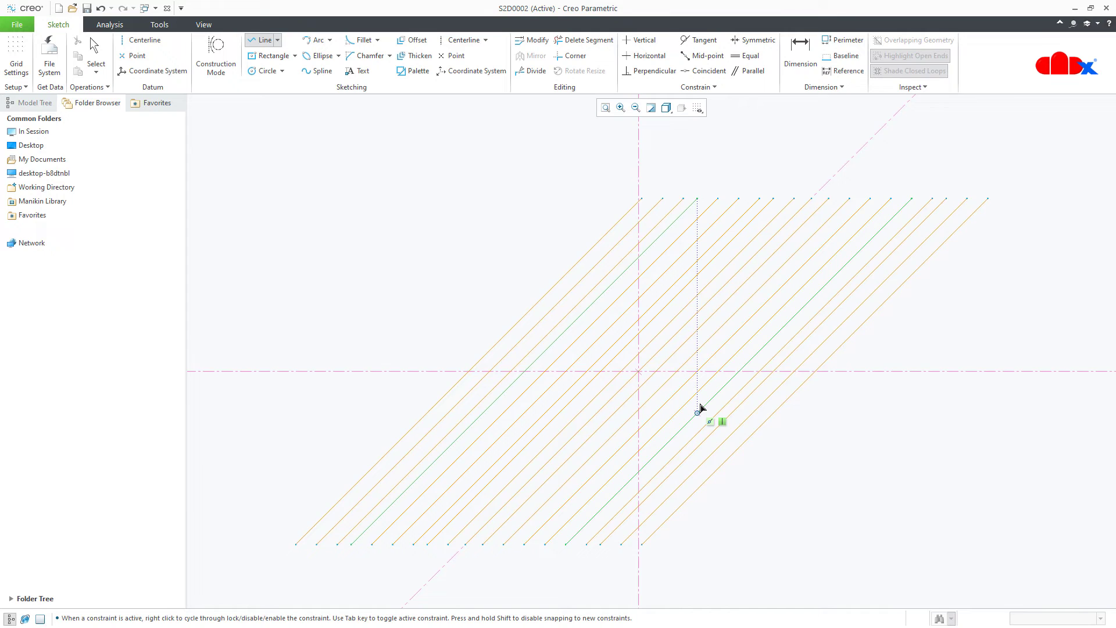
{"action": "scroll", "coordinate": [695, 401], "scroll_direction": "down", "scroll_amount": 3}
{"action": "left_click", "coordinate": [582, 342]}
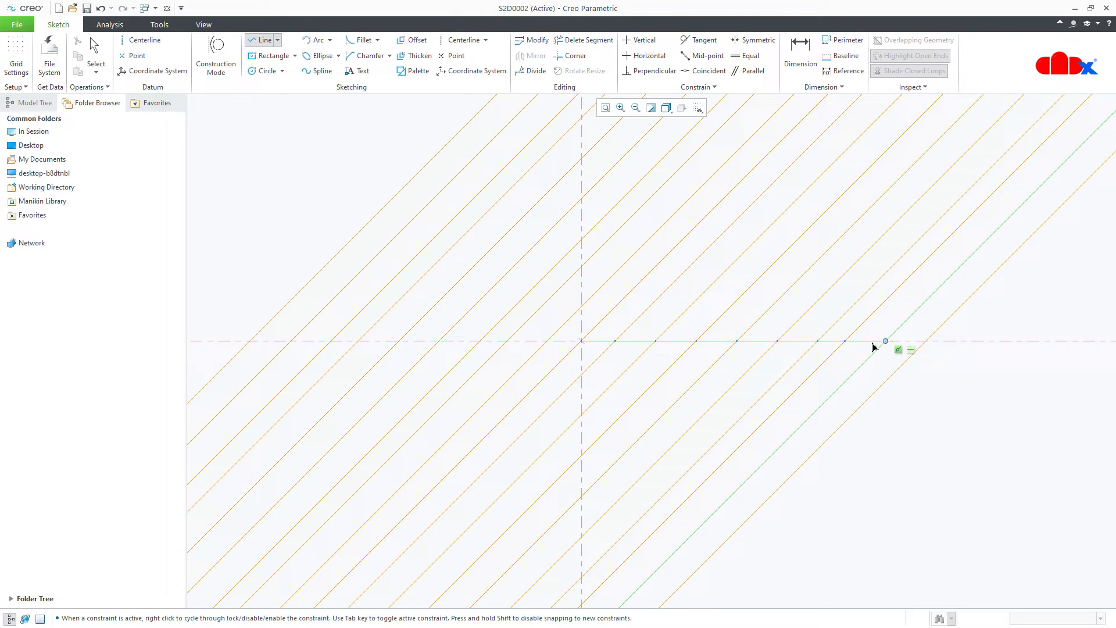
{"action": "left_click", "coordinate": [925, 341]}
{"action": "middle_click", "coordinate": [935, 365]}
{"action": "scroll", "coordinate": [618, 365], "scroll_direction": "up", "scroll_amount": 2}
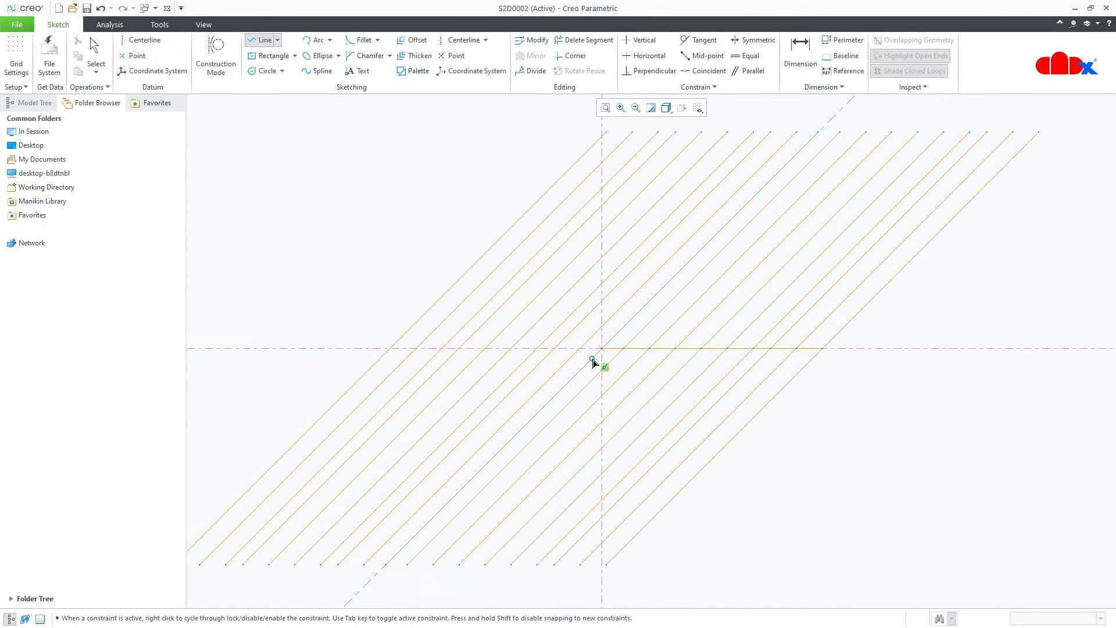
{"action": "scroll", "coordinate": [593, 362], "scroll_direction": "down", "scroll_amount": 2}
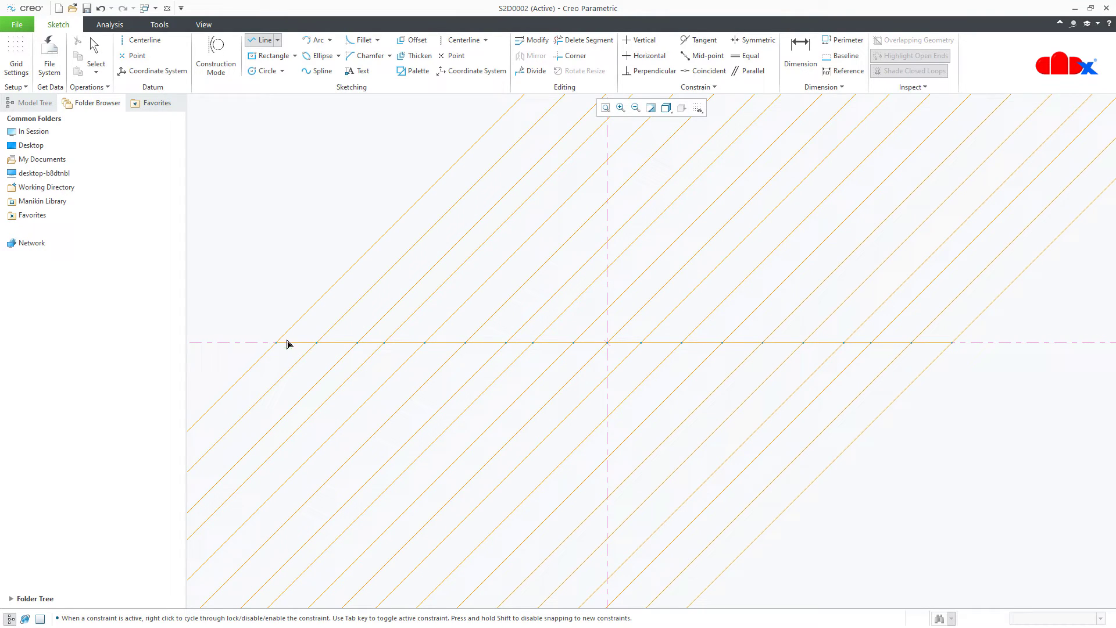
{"action": "left_click", "coordinate": [286, 344]}
Select every segment of the horizontal centreline line and toggle them to construction geometry
{"action": "middle_click", "coordinate": [363, 326]}
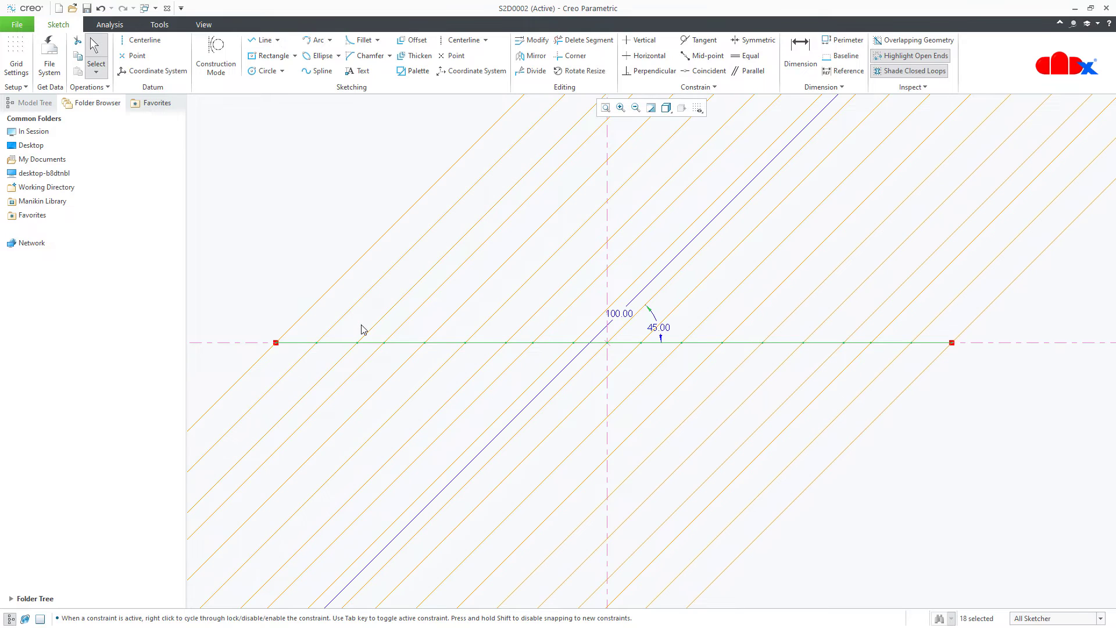
{"action": "right_click", "coordinate": [362, 328]}
{"action": "key", "text": "Escape"}
{"action": "left_click", "coordinate": [868, 519]}
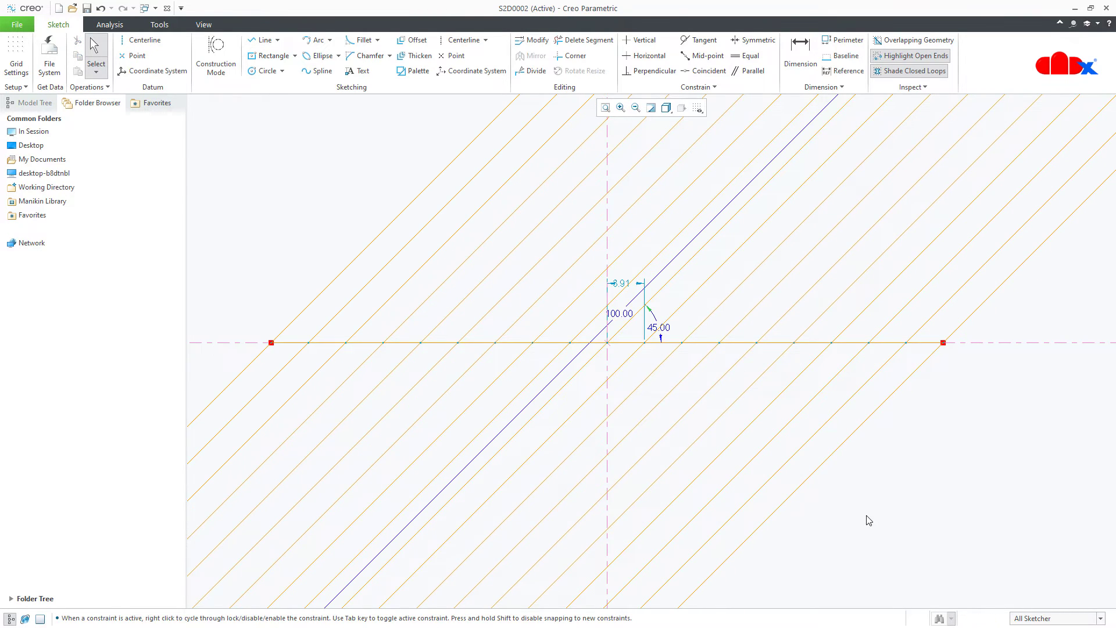
{"action": "mouse_move", "coordinate": [246, 313]}
{"action": "left_mouse_down"}
{"action": "mouse_move", "coordinate": [431, 411]}
{"action": "mouse_move", "coordinate": [600, 398]}
{"action": "left_mouse_up"}
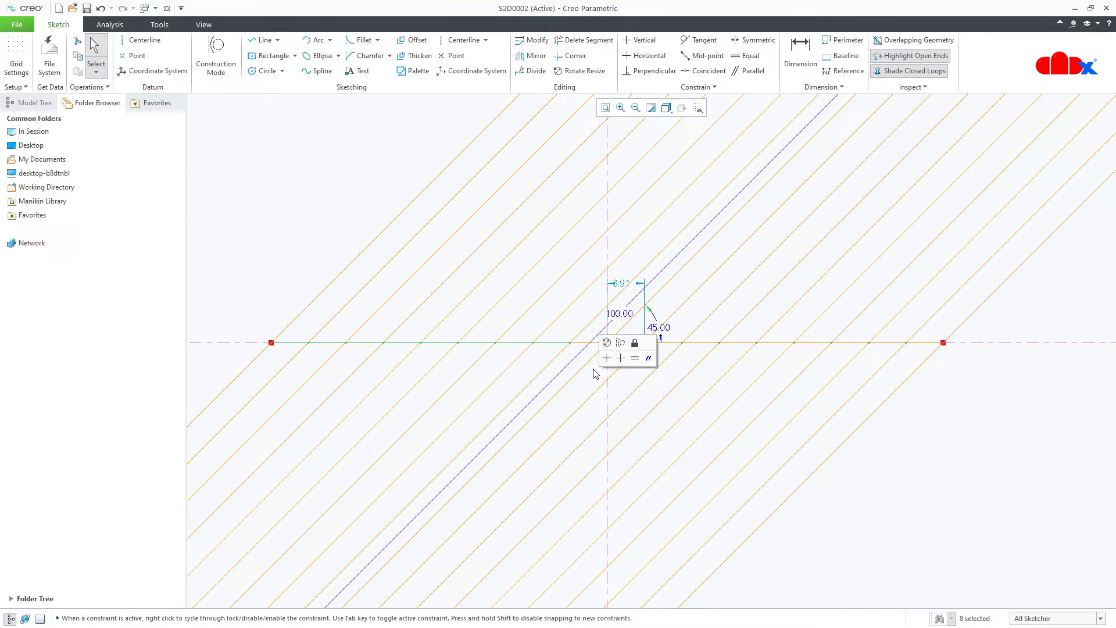
{"action": "left_click", "coordinate": [634, 350], "text": "ctrl"}
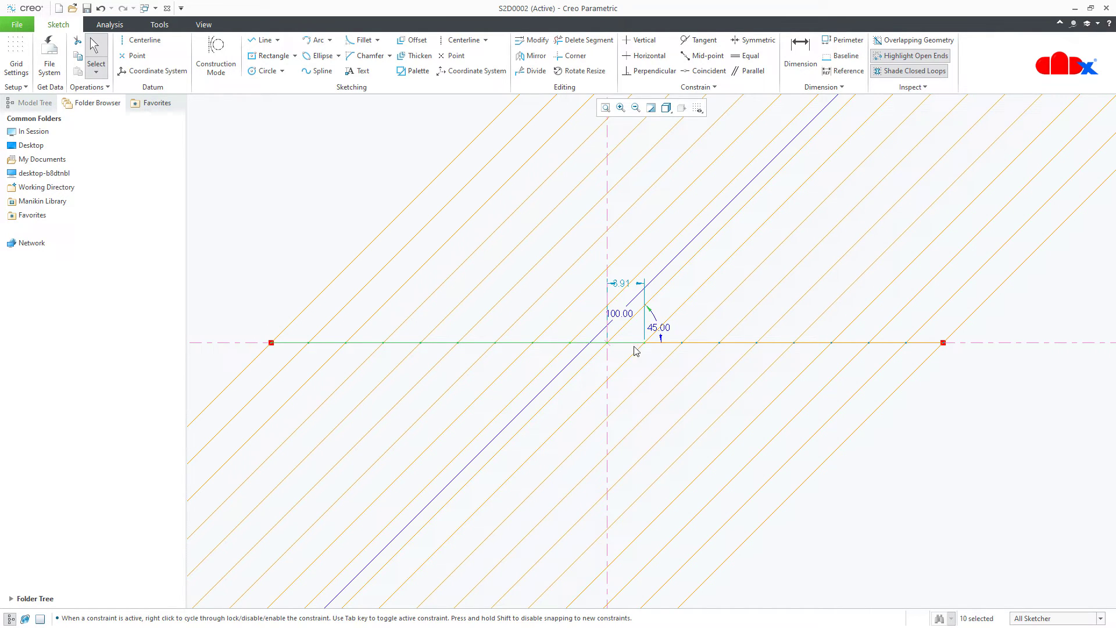
{"action": "left_click", "coordinate": [668, 347], "text": "ctrl"}
{"action": "left_click_drag", "start_coordinate": [680, 332], "coordinate": [957, 369]}
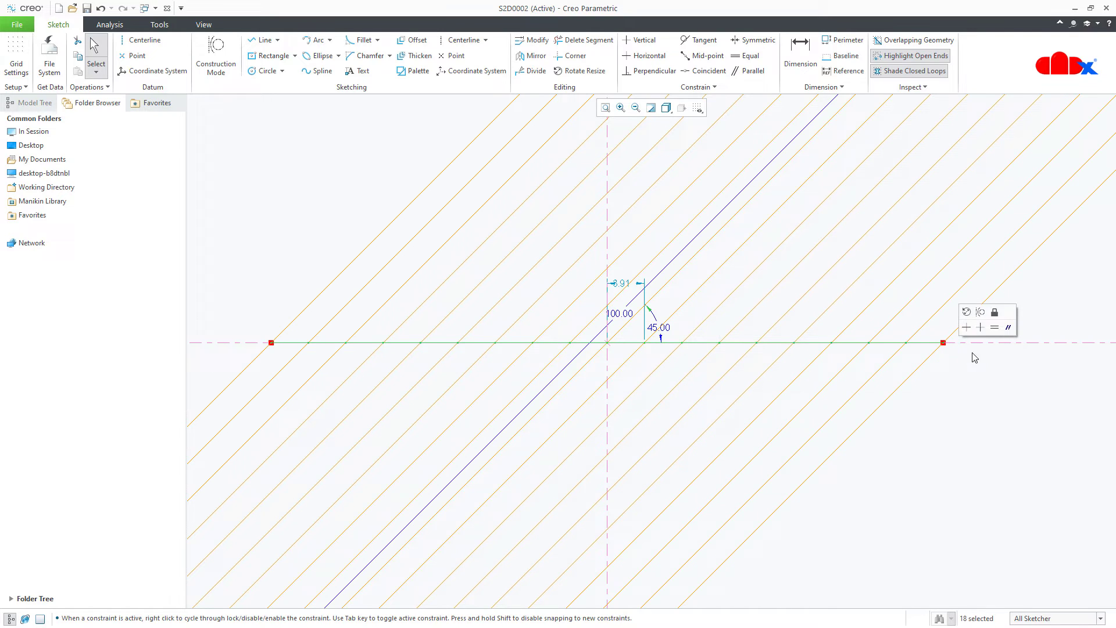
{"action": "left_click", "coordinate": [981, 313]}
{"action": "left_click", "coordinate": [944, 428]}
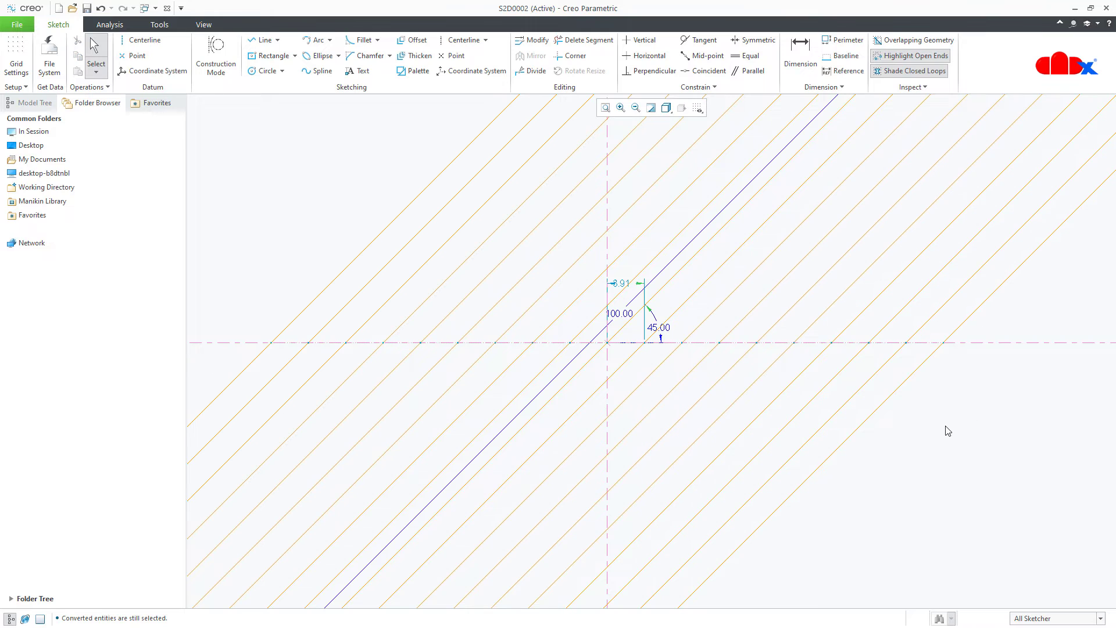
{"action": "scroll", "coordinate": [946, 430], "scroll_direction": "down", "scroll_amount": 2}
Dimension the diagonal hatch line's offset from the vertical centreline as 5.00
{"action": "right_click", "coordinate": [946, 430]}
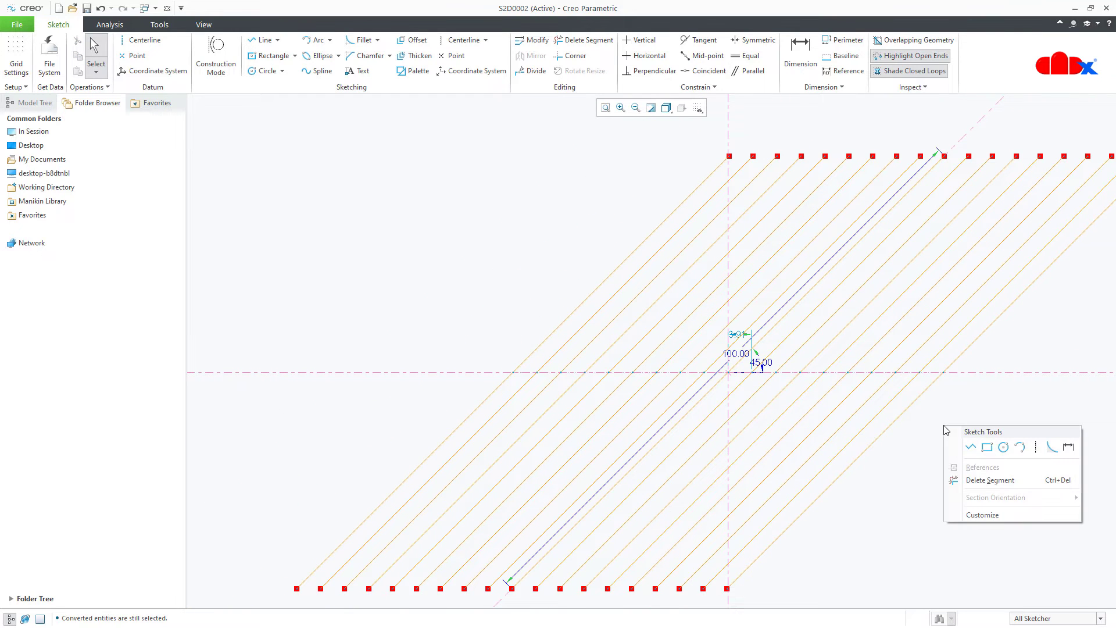
{"action": "left_click", "coordinate": [1069, 446]}
{"action": "scroll", "coordinate": [759, 391], "scroll_direction": "up", "scroll_amount": 3}
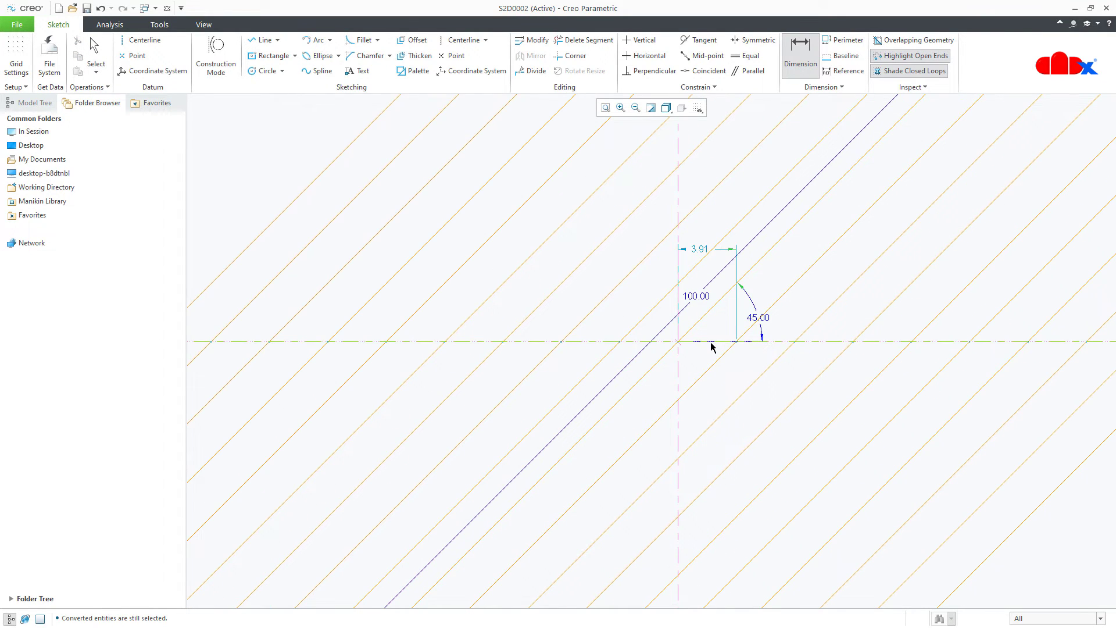
{"action": "middle_click", "coordinate": [702, 355]}
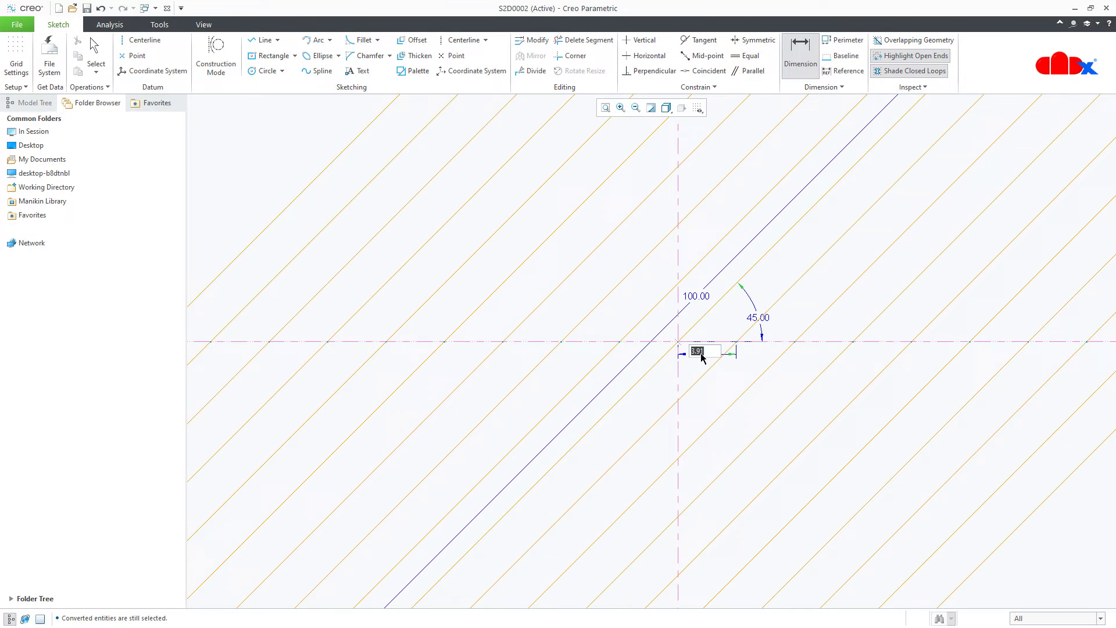
{"action": "type", "text": "5"}
{"action": "key", "text": "Return"}
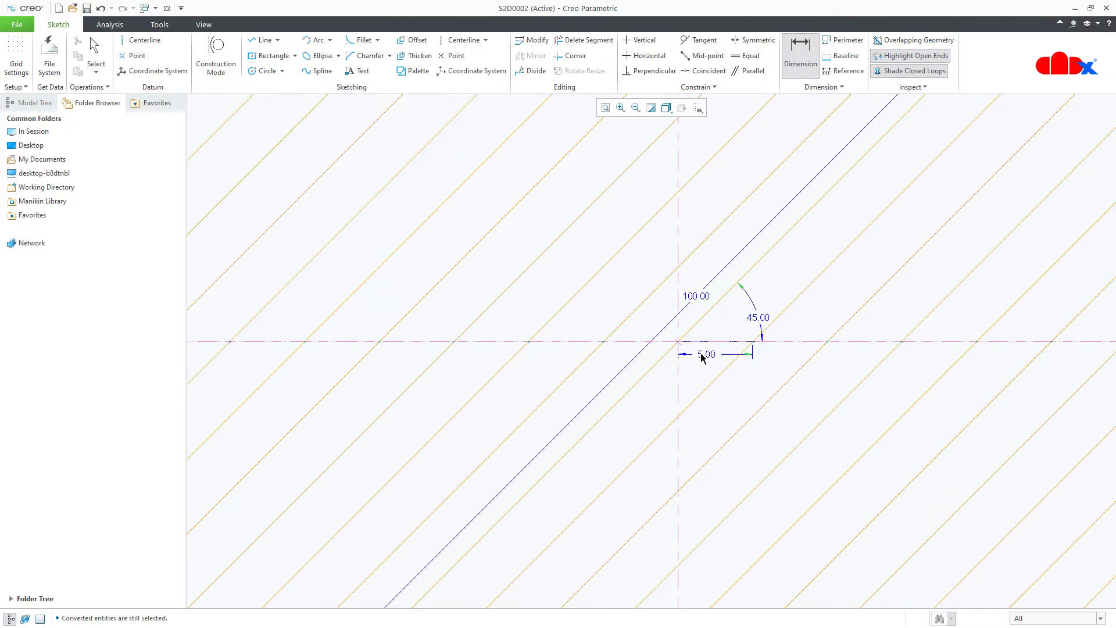
{"action": "scroll", "coordinate": [704, 356], "scroll_direction": "down", "scroll_amount": 3}
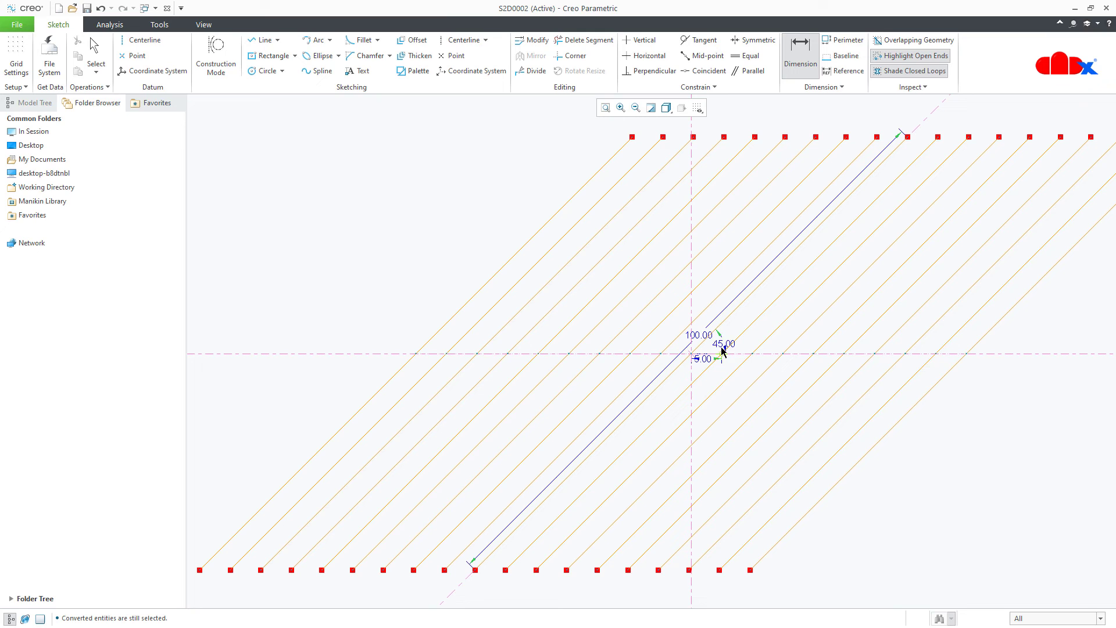
Try hatch angles of 60° and 30°, then return the angle to 45°
{"action": "double_click", "coordinate": [724, 344]}
{"action": "type", "text": "60"}
{"action": "key", "text": "Return"}
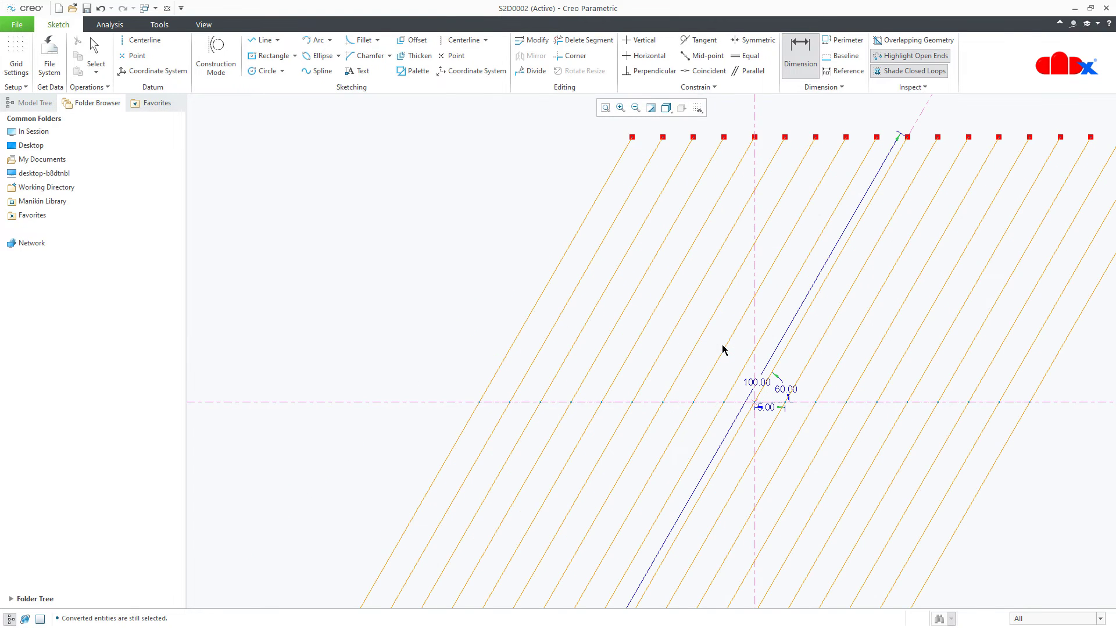
{"action": "double_click", "coordinate": [785, 390]}
{"action": "type", "text": "30"}
{"action": "key", "text": "Return"}
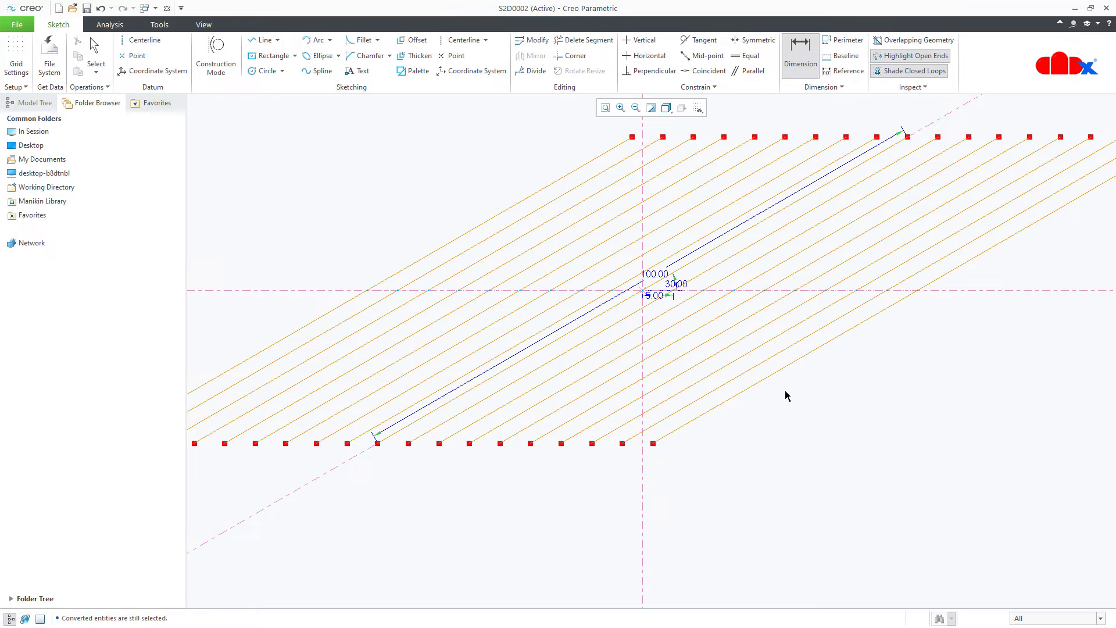
{"action": "double_click", "coordinate": [674, 285]}
{"action": "type", "text": "45"}
{"action": "key", "text": "Return"}
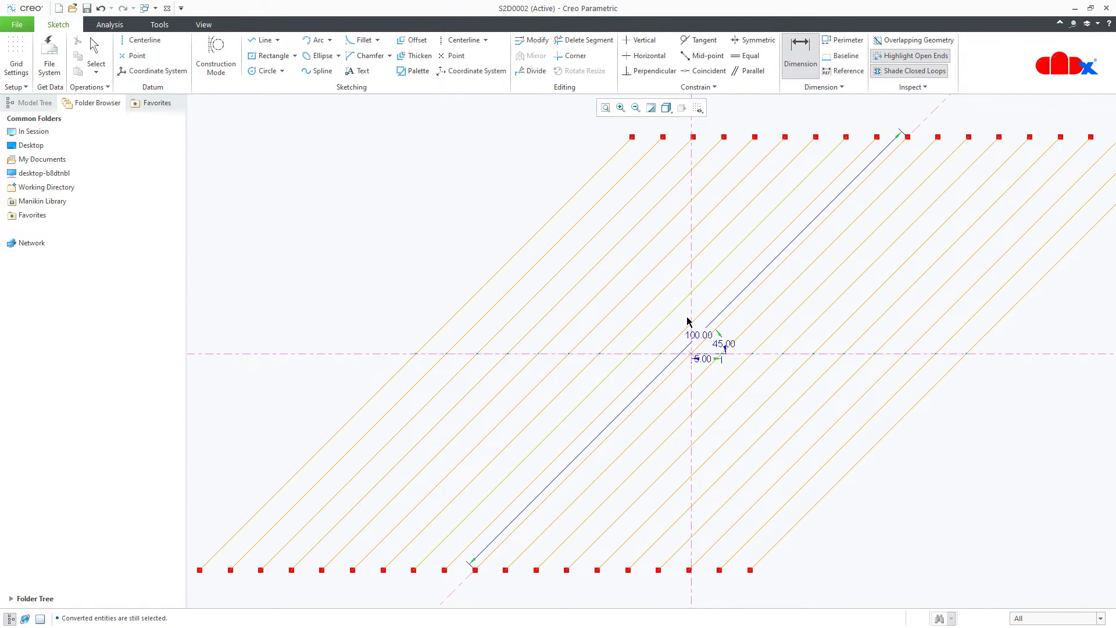
Set the hatch spacing dimension back to 2.00
{"action": "double_click", "coordinate": [702, 359]}
{"action": "type", "text": "2"}
{"action": "key", "text": "Return"}
{"action": "scroll", "coordinate": [696, 361], "scroll_direction": "up", "scroll_amount": 2}
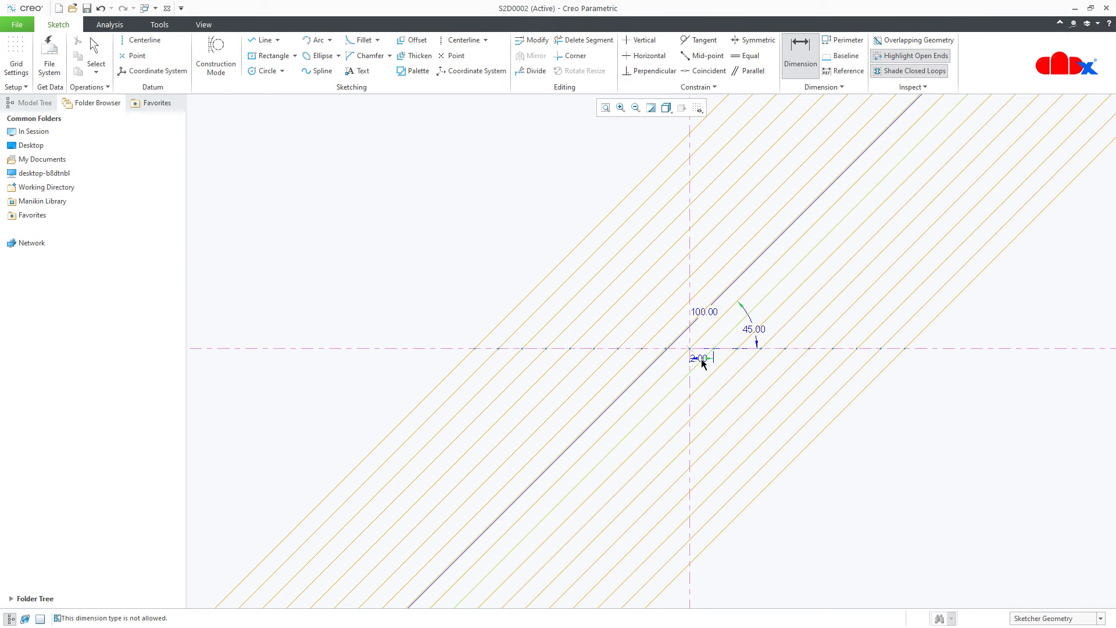
{"action": "scroll", "coordinate": [702, 361], "scroll_direction": "up", "scroll_amount": 1}
{"action": "scroll", "coordinate": [702, 361], "scroll_direction": "up", "scroll_amount": 2}
Change the hatch spacing to 5, try 7, then settle on 5.00
{"action": "middle_click", "coordinate": [705, 364]}
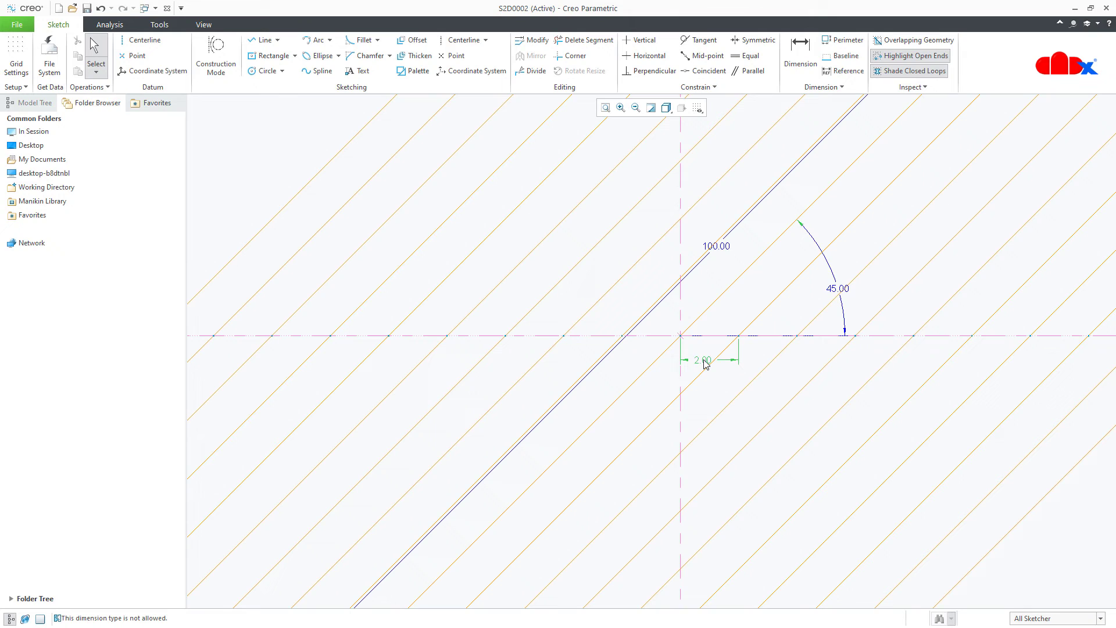
{"action": "double_click", "coordinate": [705, 363]}
{"action": "type", "text": "5"}
{"action": "key", "text": "Return"}
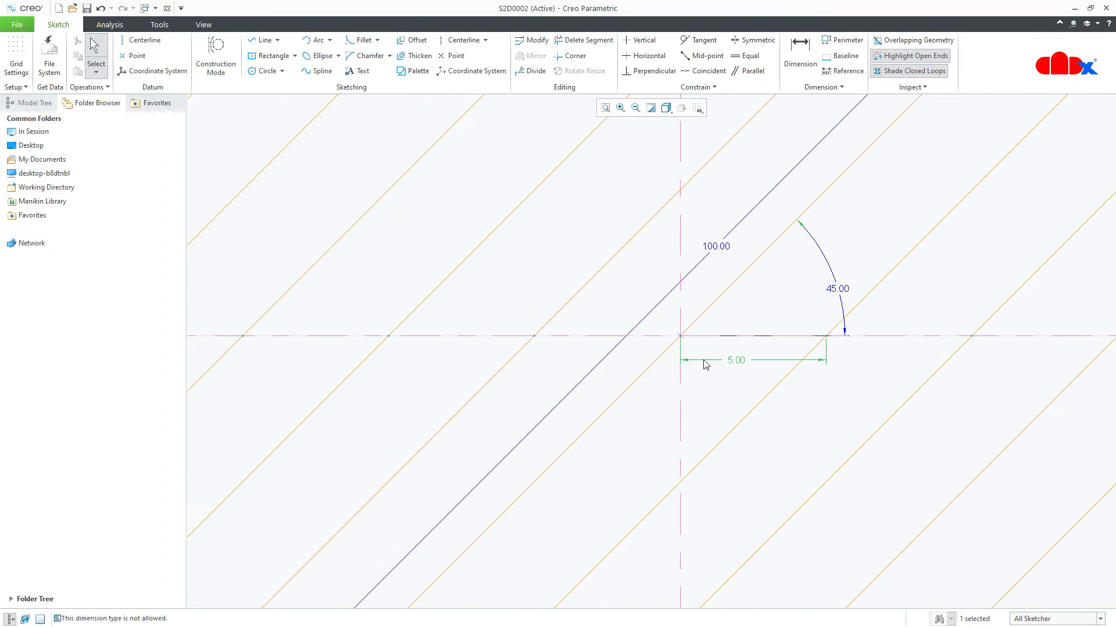
{"action": "double_click", "coordinate": [735, 361]}
{"action": "type", "text": "7"}
{"action": "key", "text": "Return"}
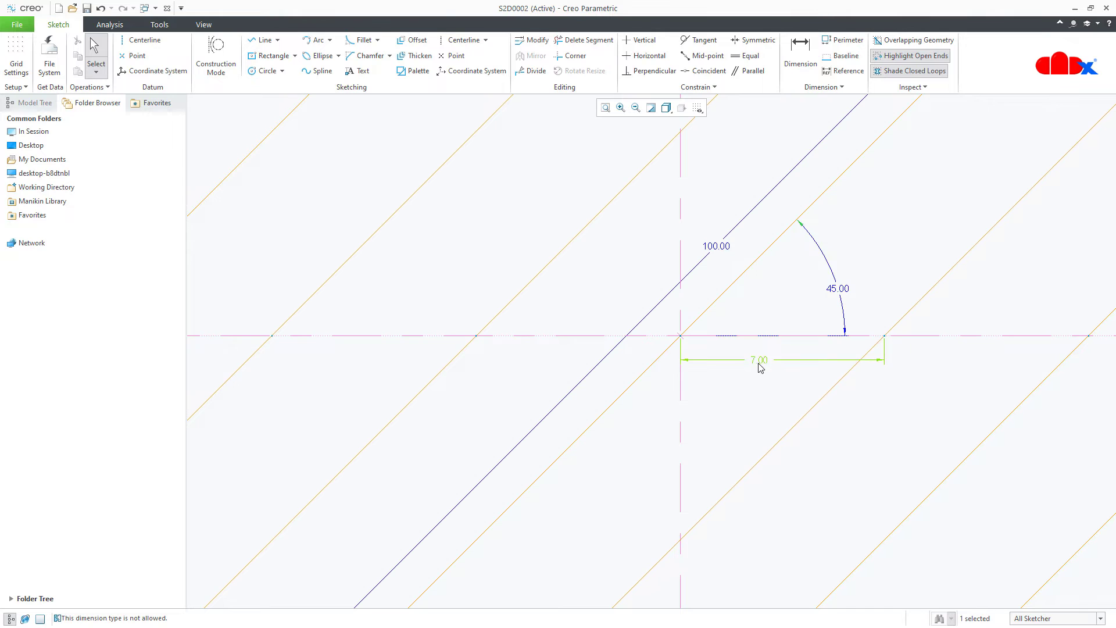
{"action": "double_click", "coordinate": [760, 364]}
{"action": "type", "text": "5"}
{"action": "key", "text": "Return"}
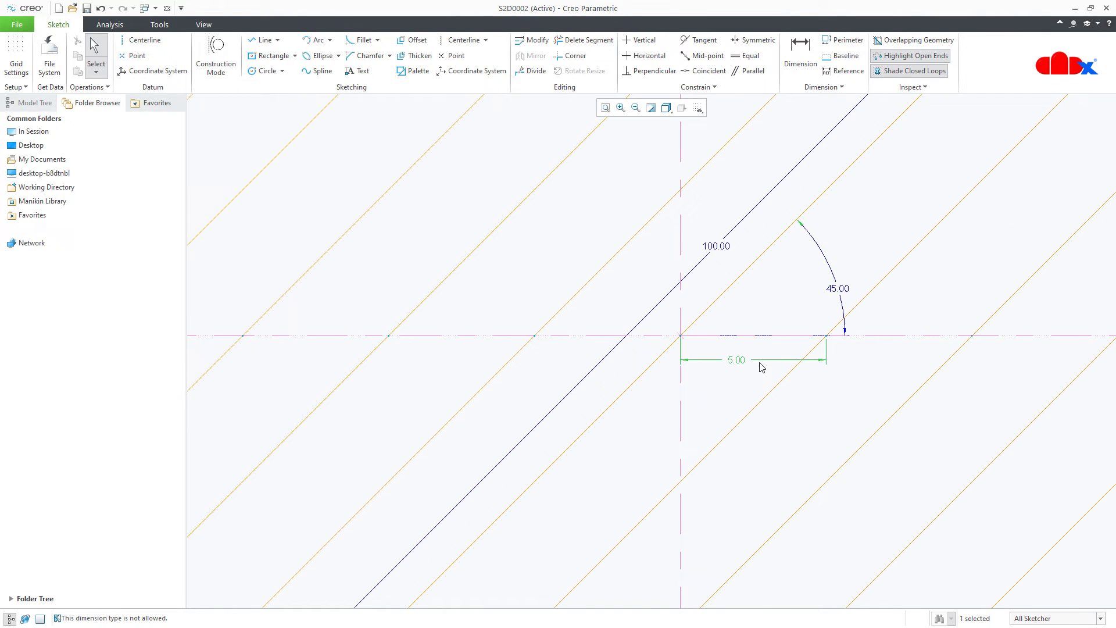
Fit the hatch pattern in view and save the section as S2D0002.SEC
{"action": "key", "text": "ctrl+d"}
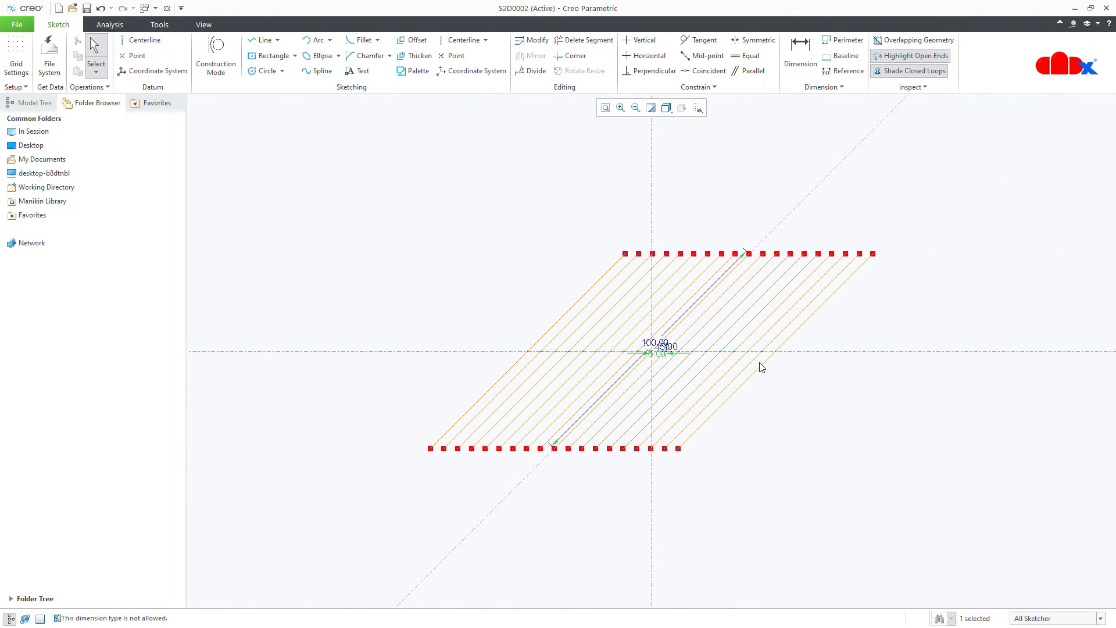
{"action": "key", "text": "Escape"}
{"action": "key", "text": "ctrl+s"}
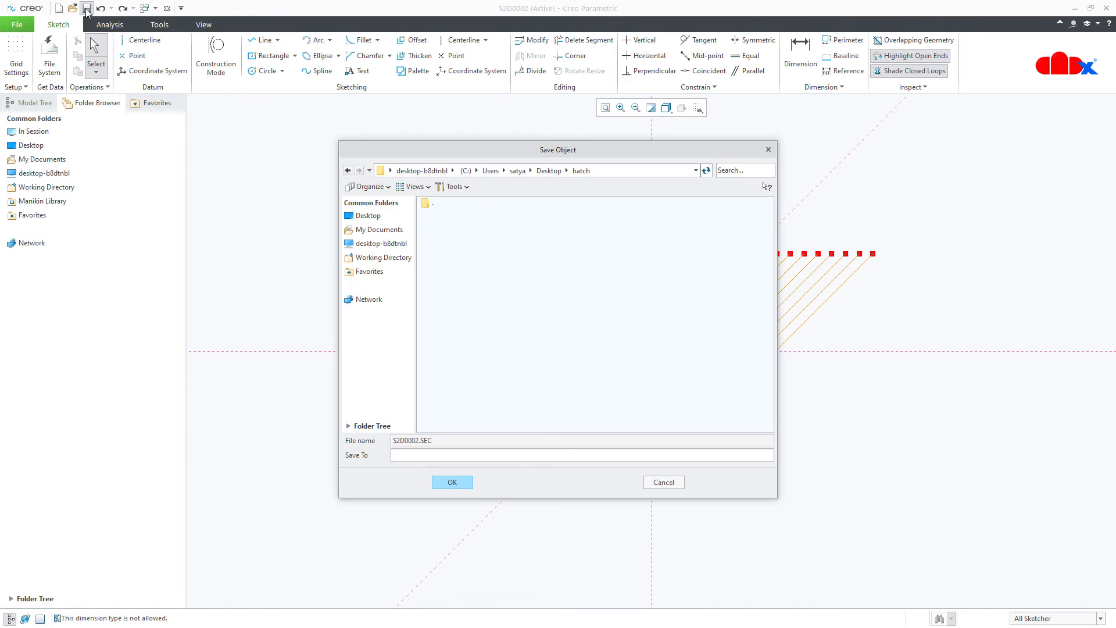
{"action": "left_click", "coordinate": [450, 482]}
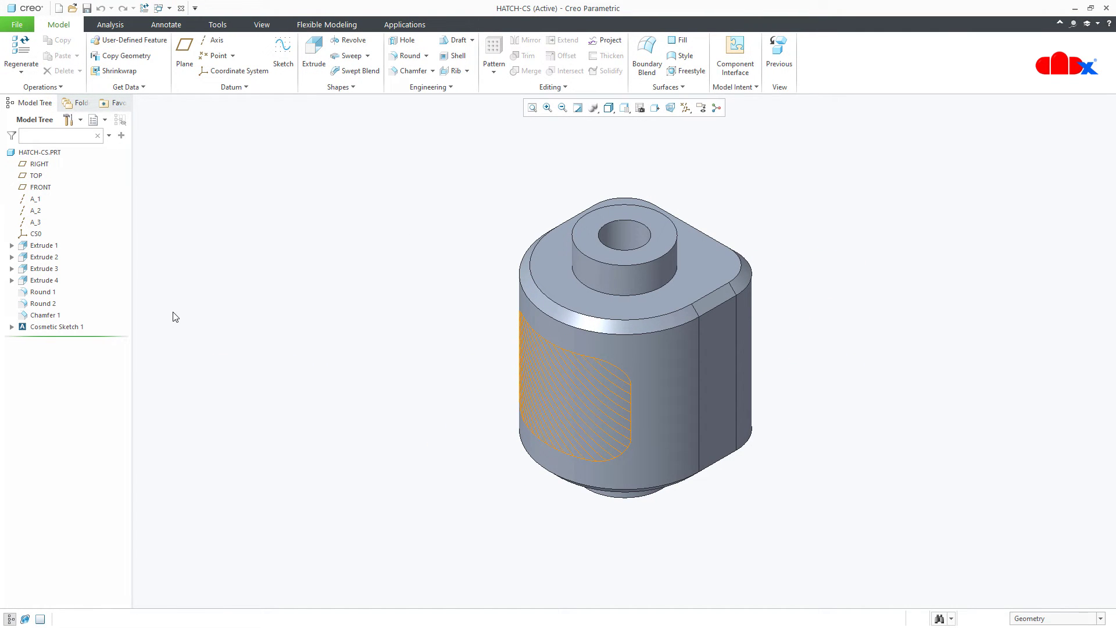
Insert a projected curve before Cosmetic Sketch 1, set to project a cosmetic sketch
{"action": "left_click_drag", "start_coordinate": [117, 338], "coordinate": [118, 323]}
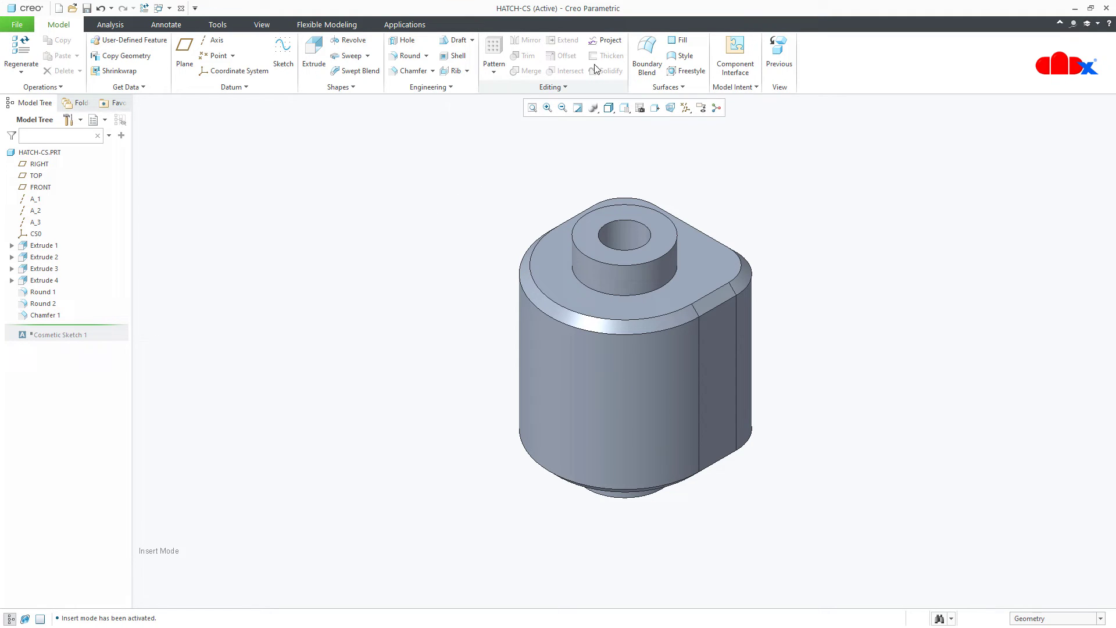
{"action": "left_click", "coordinate": [607, 42]}
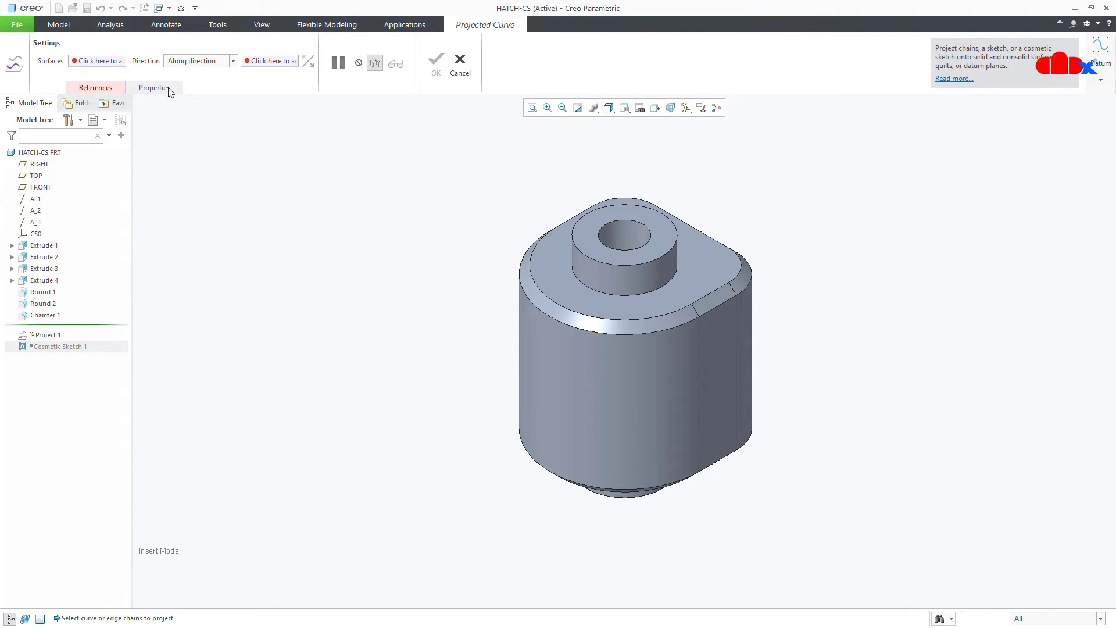
{"action": "left_click", "coordinate": [119, 89]}
{"action": "left_click", "coordinate": [110, 115]}
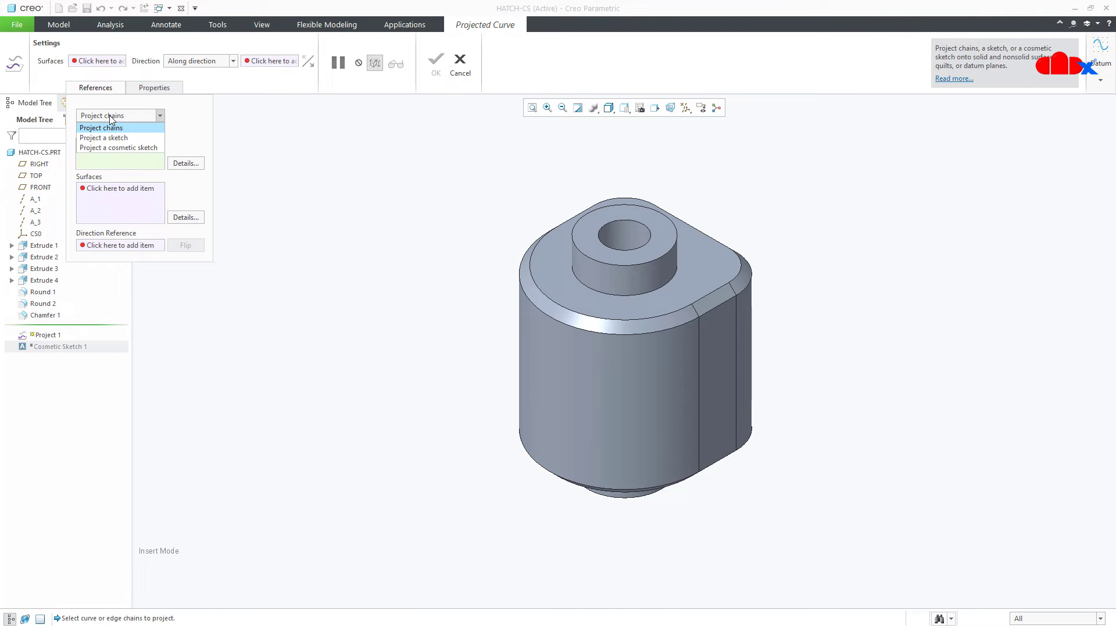
{"action": "left_click", "coordinate": [114, 148]}
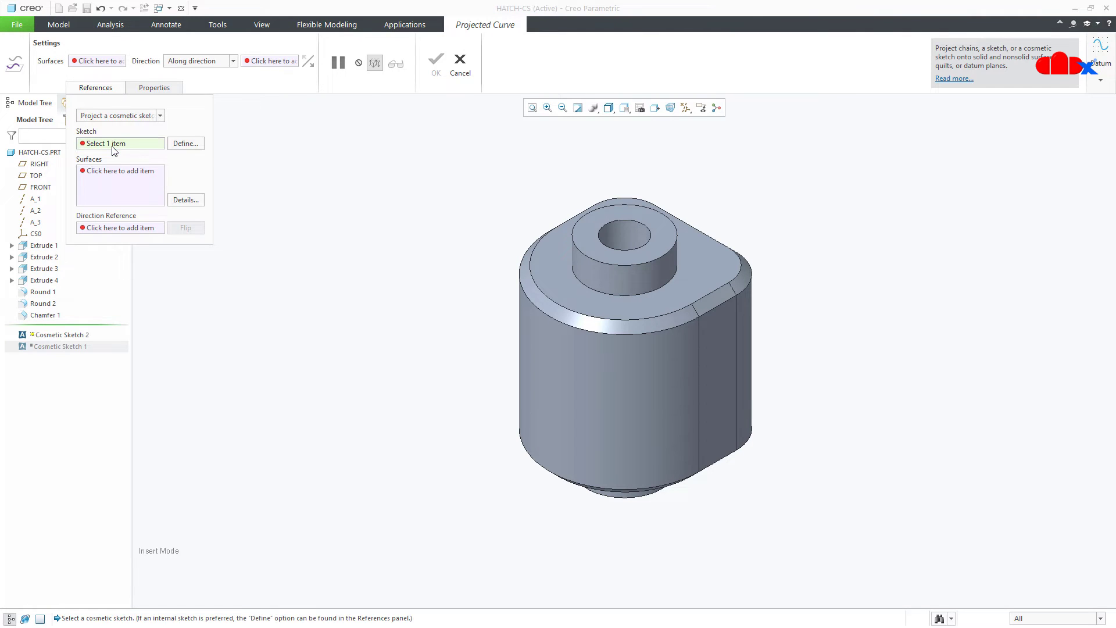
{"action": "left_click", "coordinate": [186, 143]}
Sketch on the part's flat front face, viewed flat, with TOP added as a reference
{"action": "mouse_move", "coordinate": [491, 341]}
{"action": "middle_mouse_down"}
{"action": "mouse_move", "coordinate": [511, 384]}
{"action": "mouse_move", "coordinate": [483, 393]}
{"action": "mouse_move", "coordinate": [715, 375]}
{"action": "middle_mouse_up"}
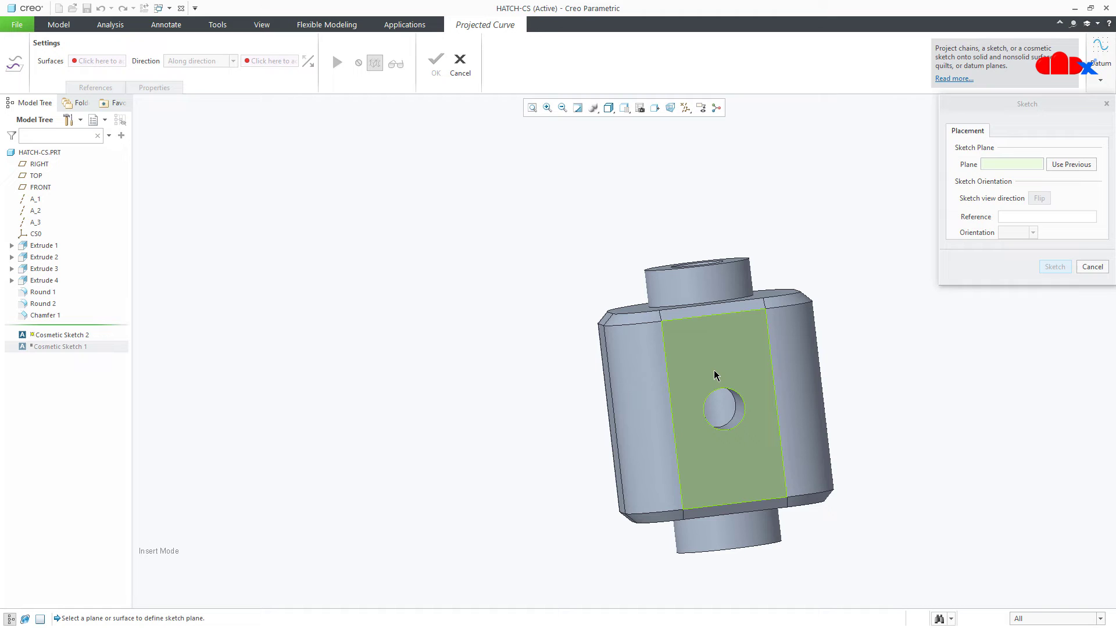
{"action": "left_click", "coordinate": [715, 374]}
{"action": "left_click", "coordinate": [1054, 267]}
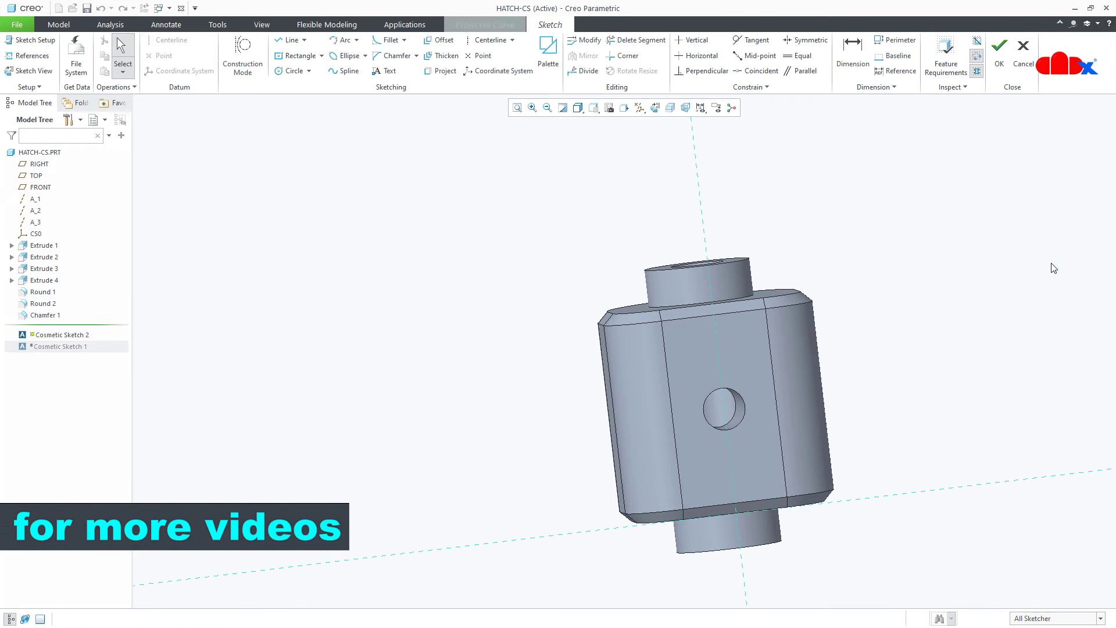
{"action": "left_click", "coordinate": [656, 108]}
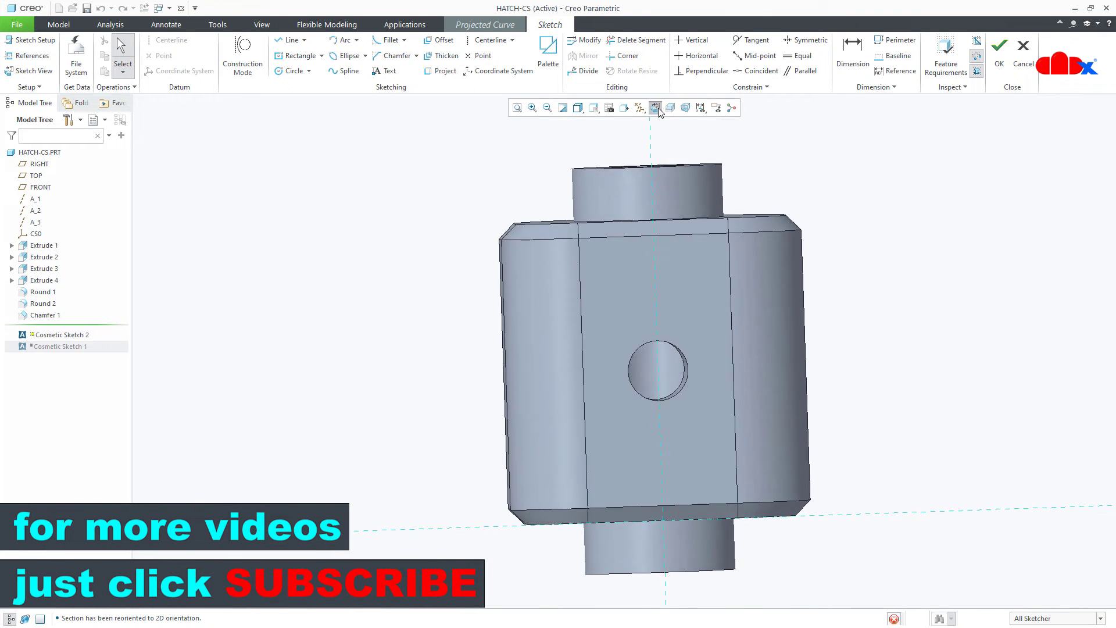
{"action": "left_click", "coordinate": [41, 56]}
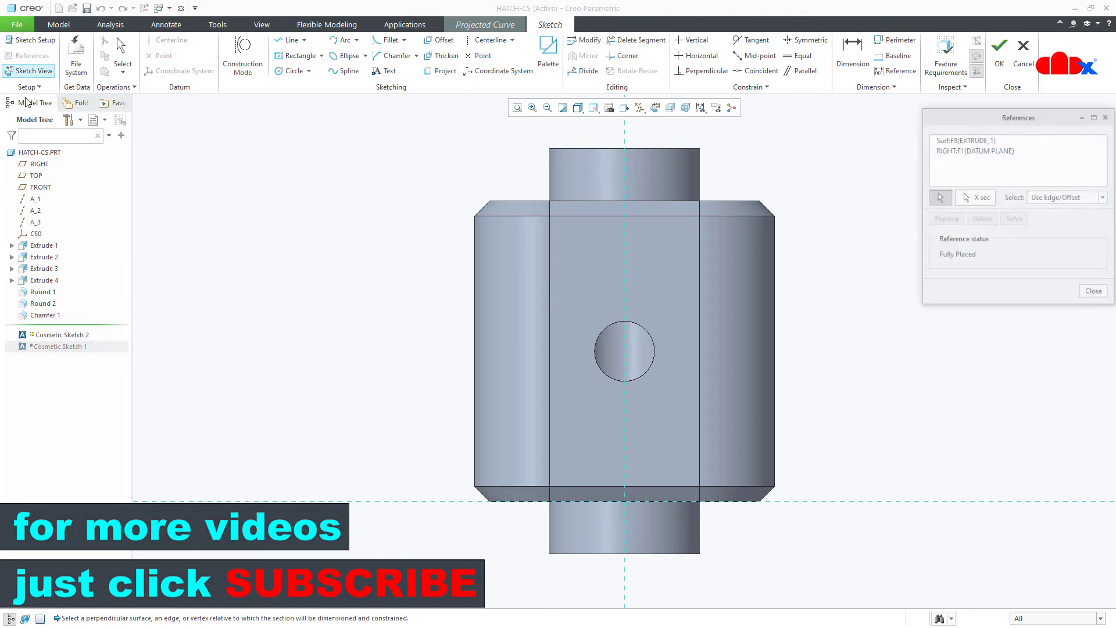
{"action": "left_click", "coordinate": [24, 175]}
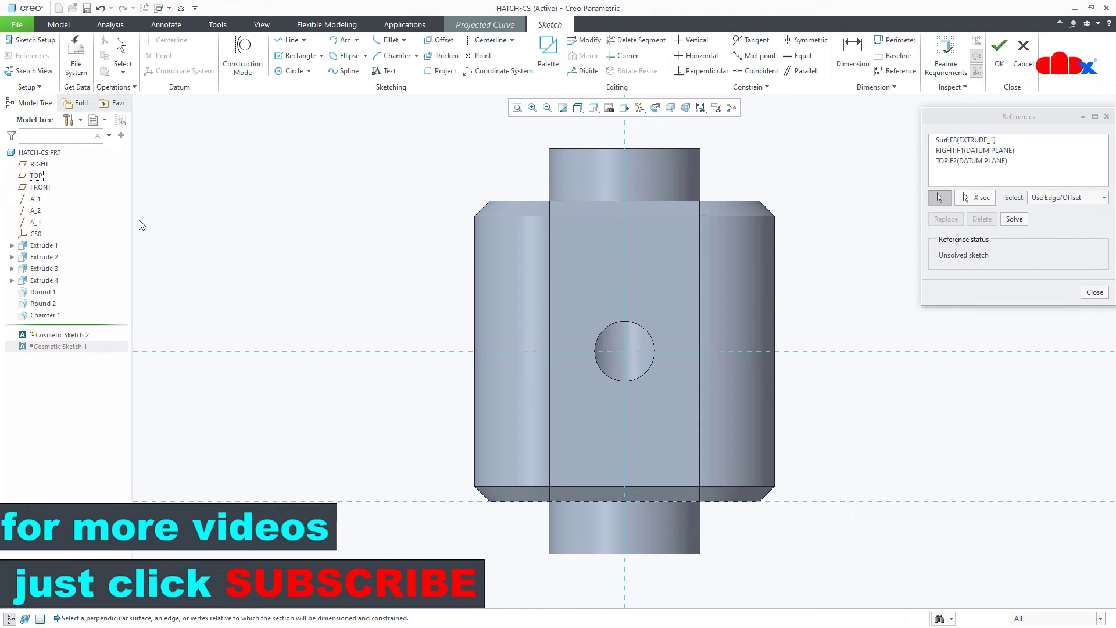
{"action": "middle_click", "coordinate": [302, 256]}
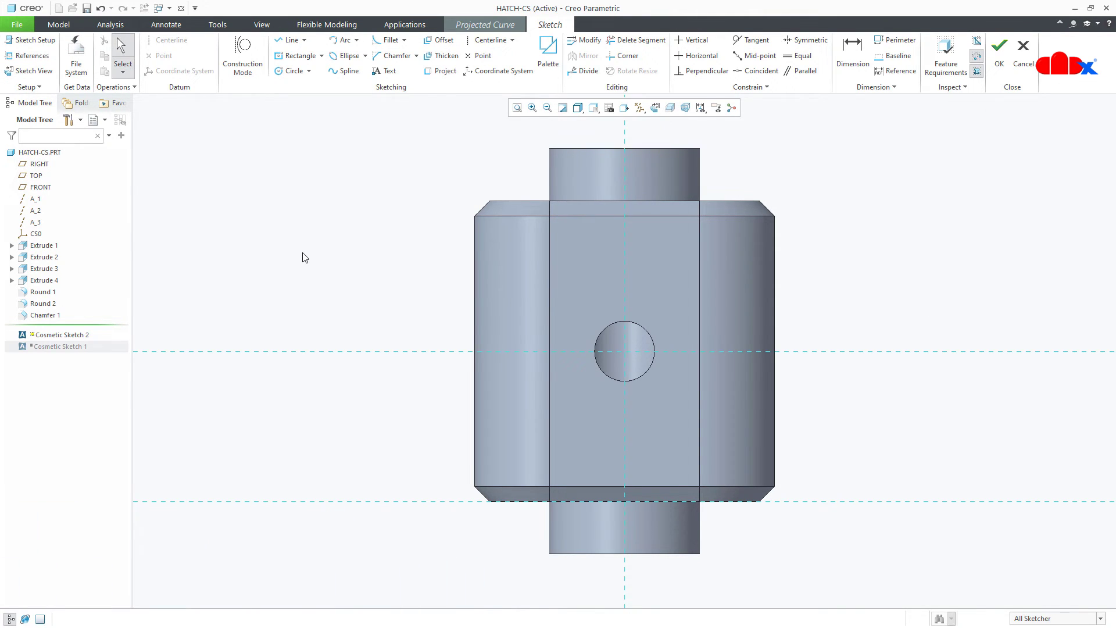
Draw a centre rectangle centred on the front hole
{"action": "left_click", "coordinate": [298, 56]}
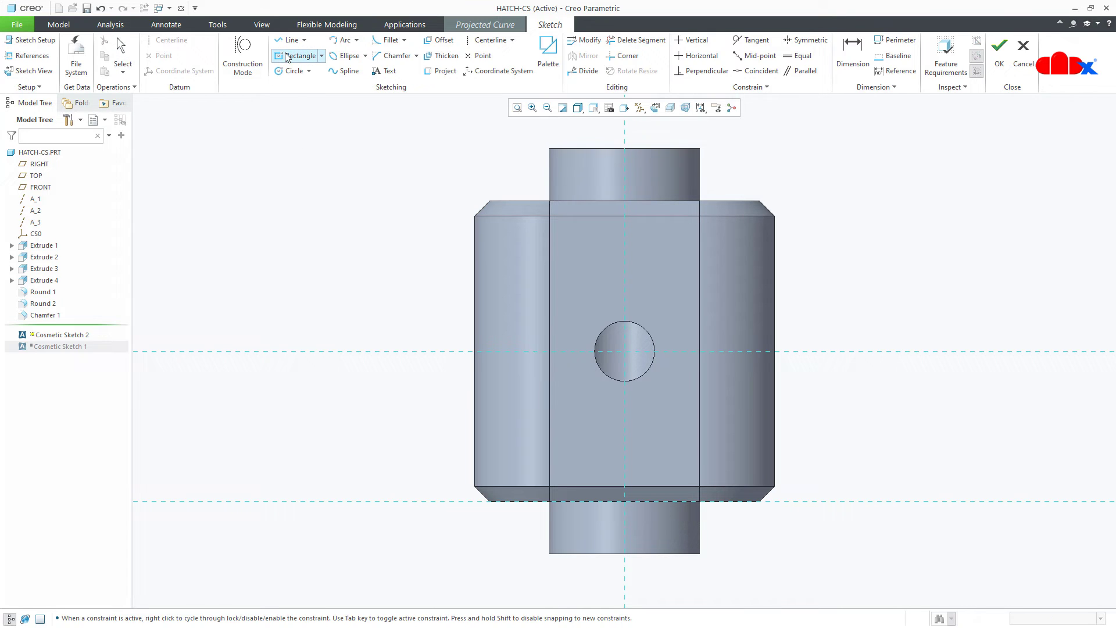
{"action": "left_click", "coordinate": [625, 351]}
{"action": "left_click", "coordinate": [747, 400]}
{"action": "middle_click", "coordinate": [875, 432]}
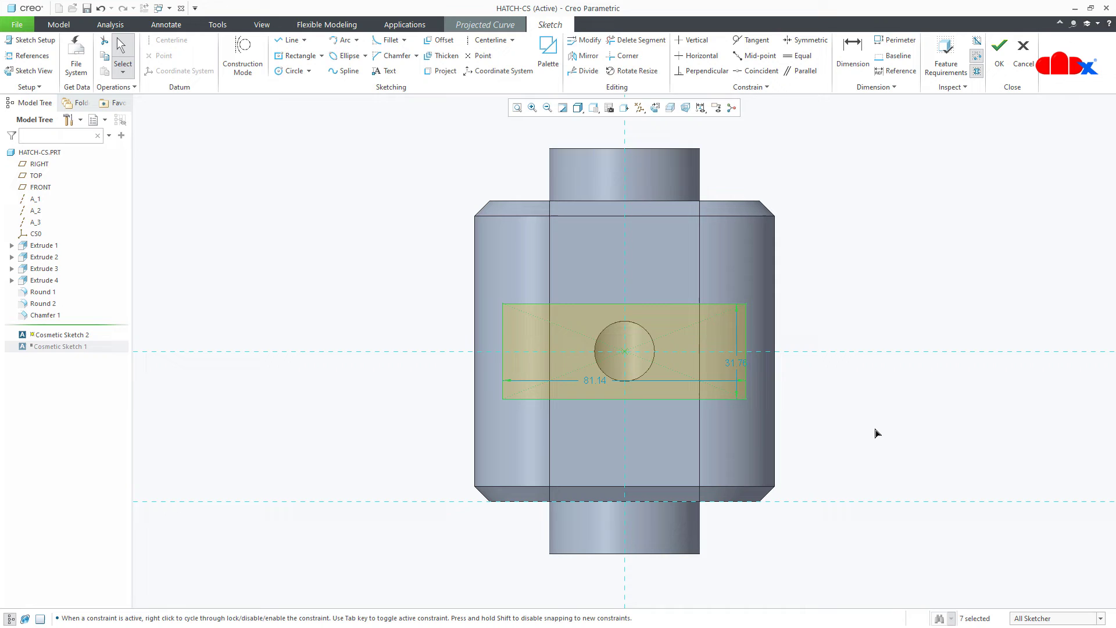
Set the rectangle to 80 wide by 40 high and close the section sketch
{"action": "double_click", "coordinate": [599, 380]}
{"action": "type", "text": "8"}
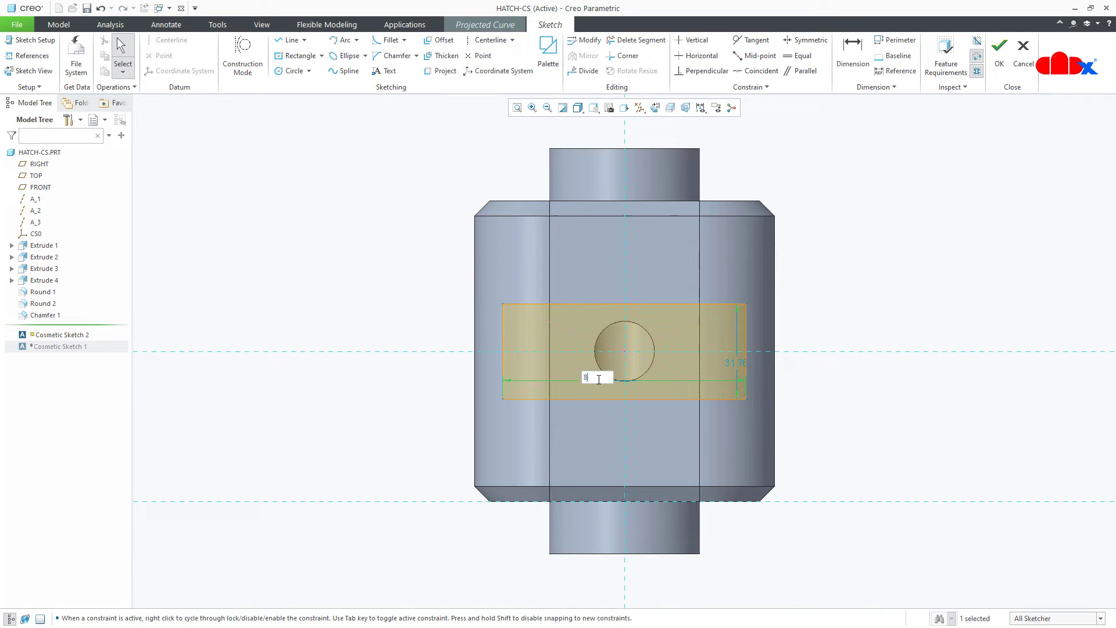
{"action": "type", "text": "0"}
{"action": "key", "text": "Return"}
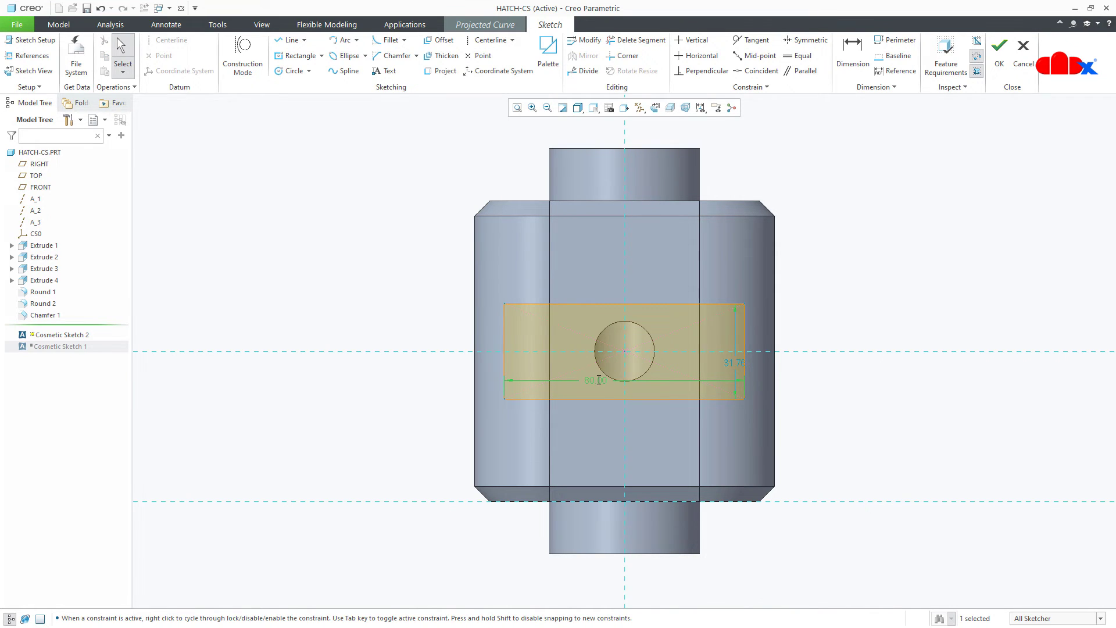
{"action": "double_click", "coordinate": [734, 365]}
{"action": "type", "text": "40"}
{"action": "key", "text": "Return"}
{"action": "right_click", "coordinate": [733, 369]}
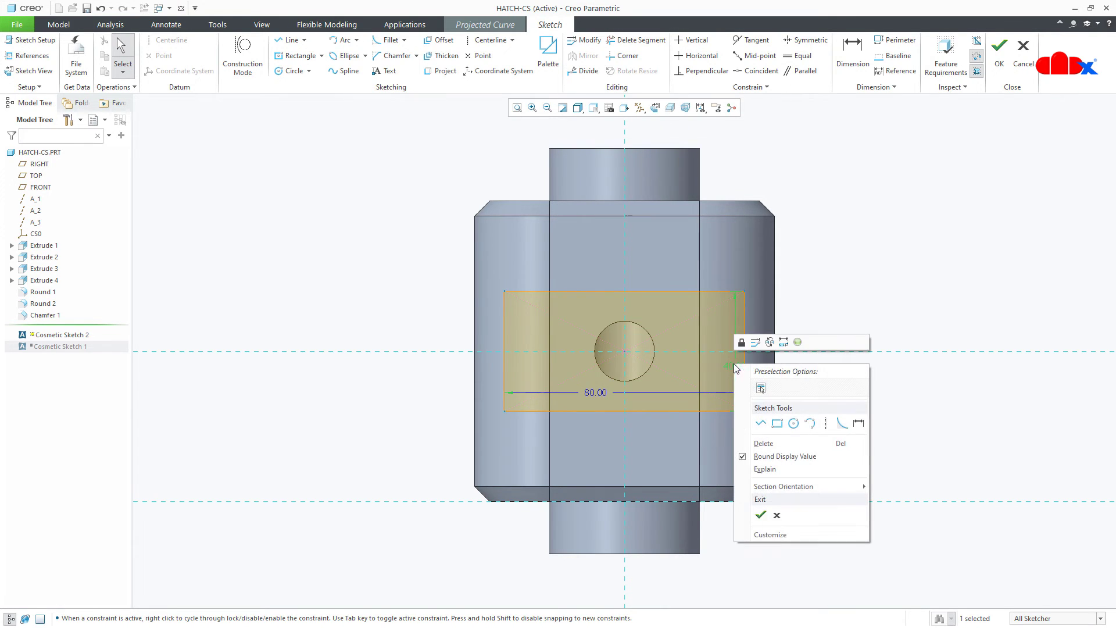
{"action": "left_click", "coordinate": [756, 519]}
{"action": "middle_click_drag", "start_coordinate": [710, 430], "coordinate": [775, 464]}
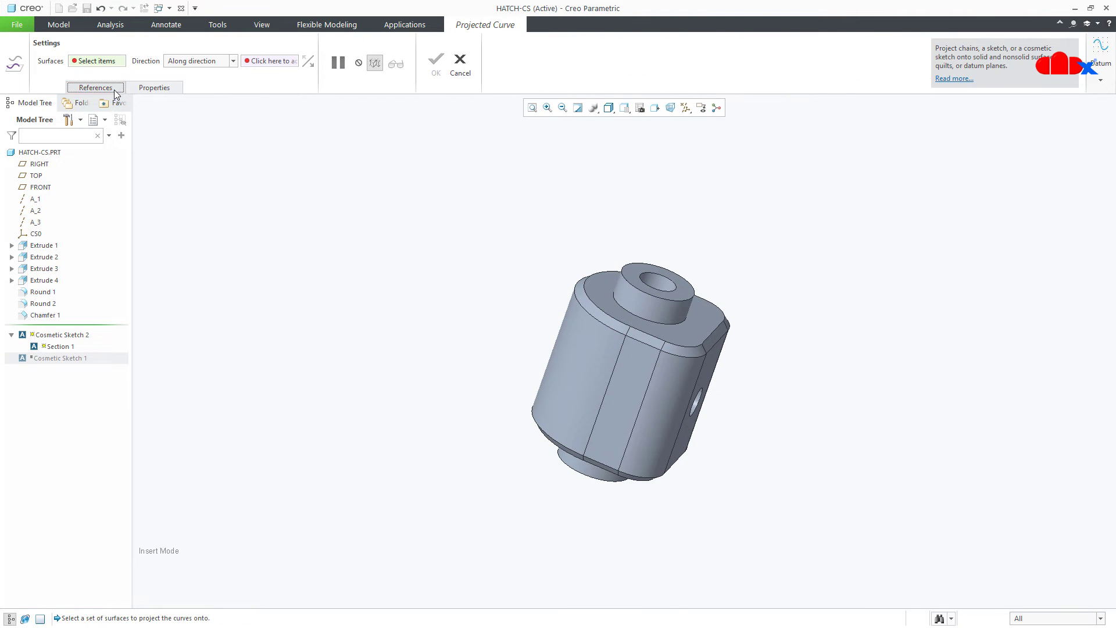
Project the rectangle onto the cylindrical face, using the flat side face as direction reference
{"action": "left_click", "coordinate": [96, 88]}
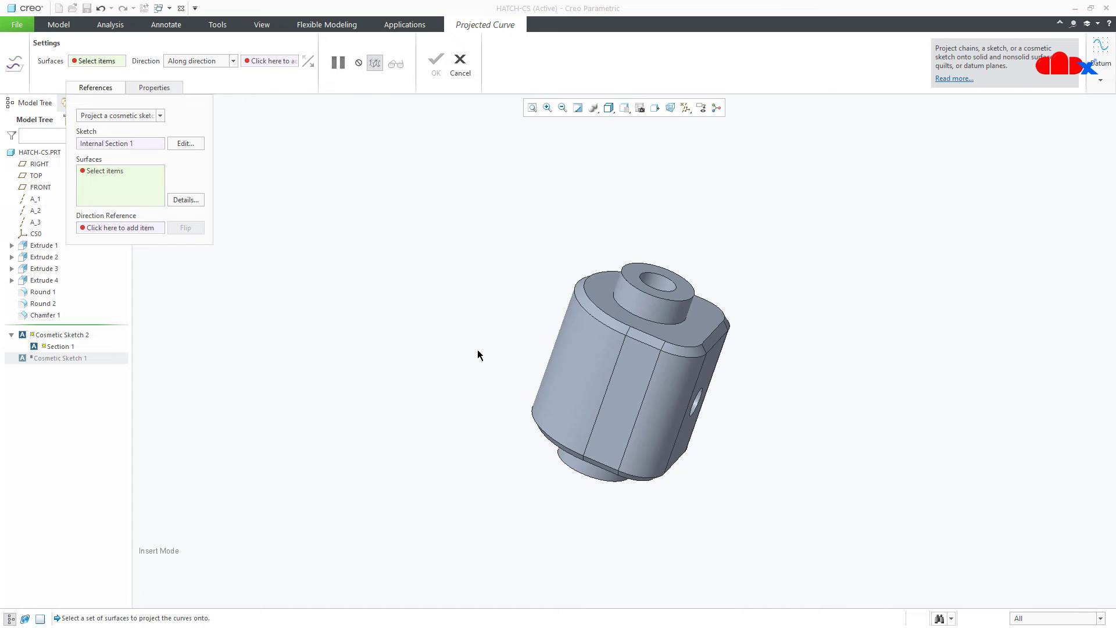
{"action": "left_click", "coordinate": [561, 379]}
{"action": "left_click", "coordinate": [149, 232]}
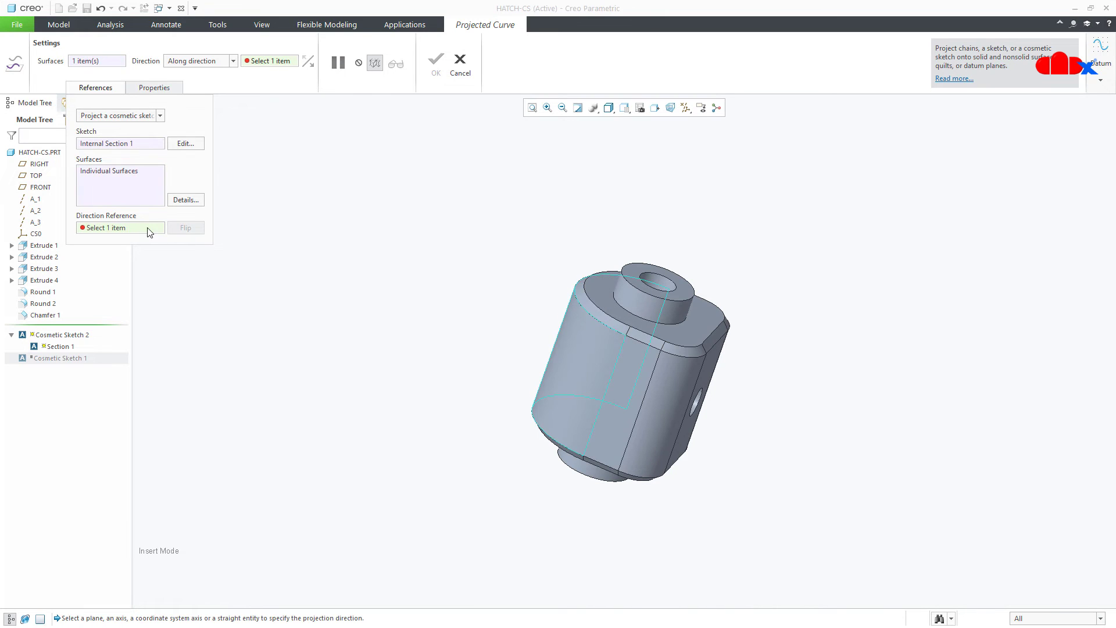
{"action": "left_click", "coordinate": [685, 446]}
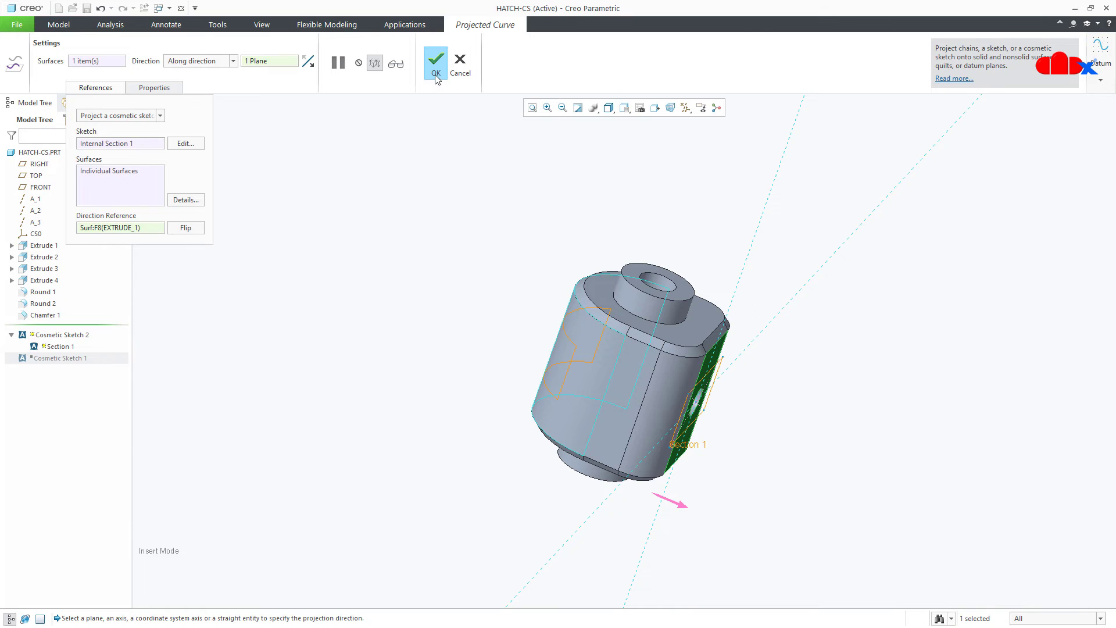
{"action": "left_click", "coordinate": [436, 70]}
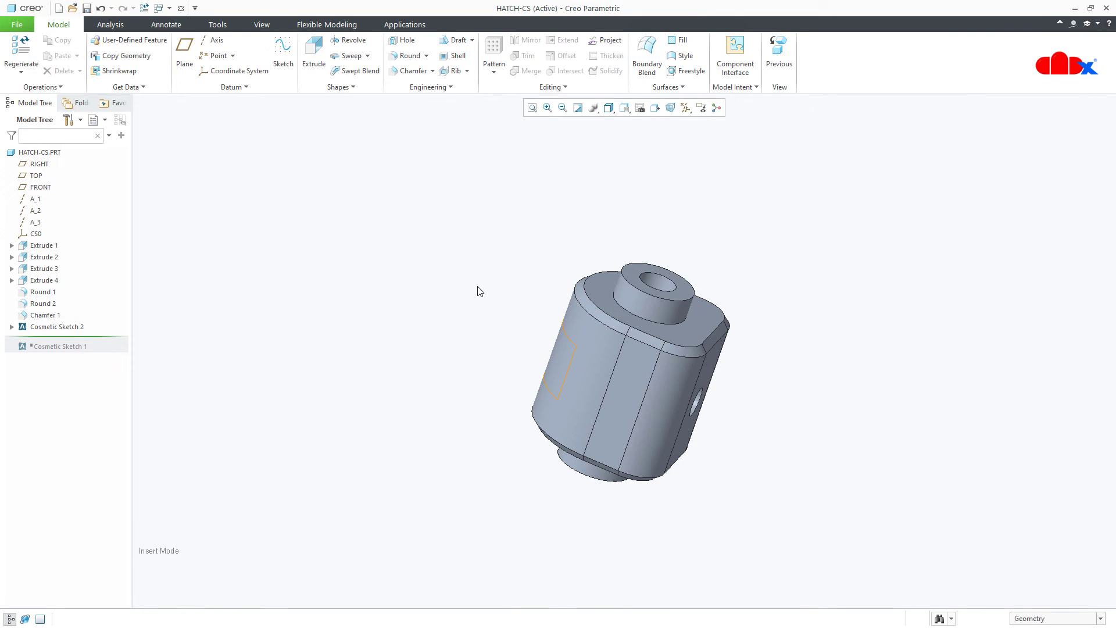
{"action": "key", "text": "ctrl+d"}
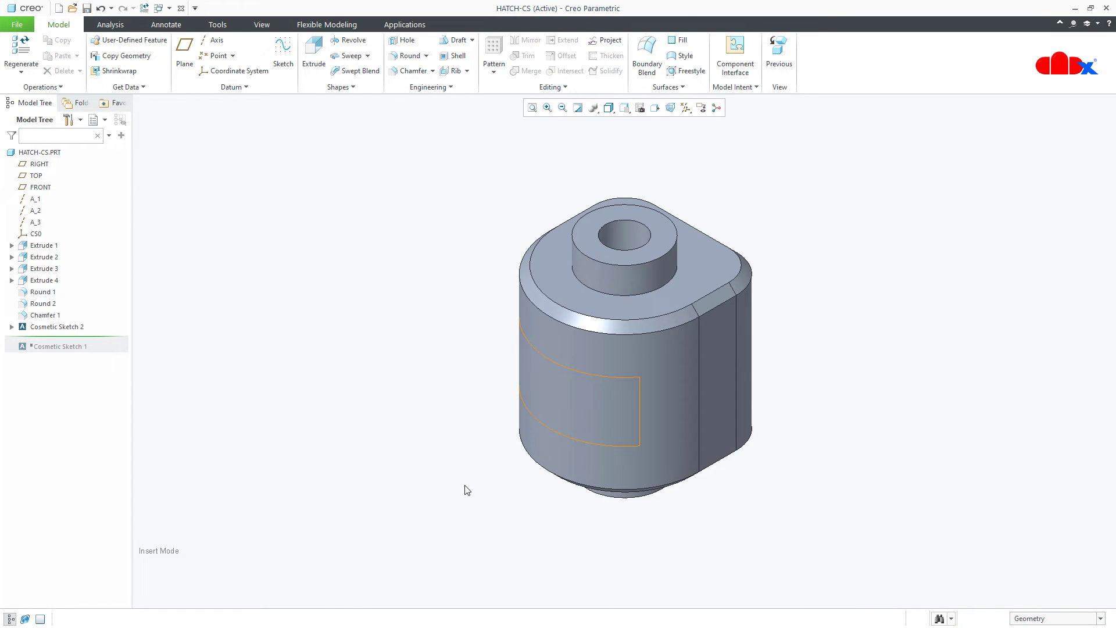
Return to the HATCH-CS part and edit Cosmetic Sketch 2's sketch in Sketch View
{"action": "left_click", "coordinate": [158, 7]}
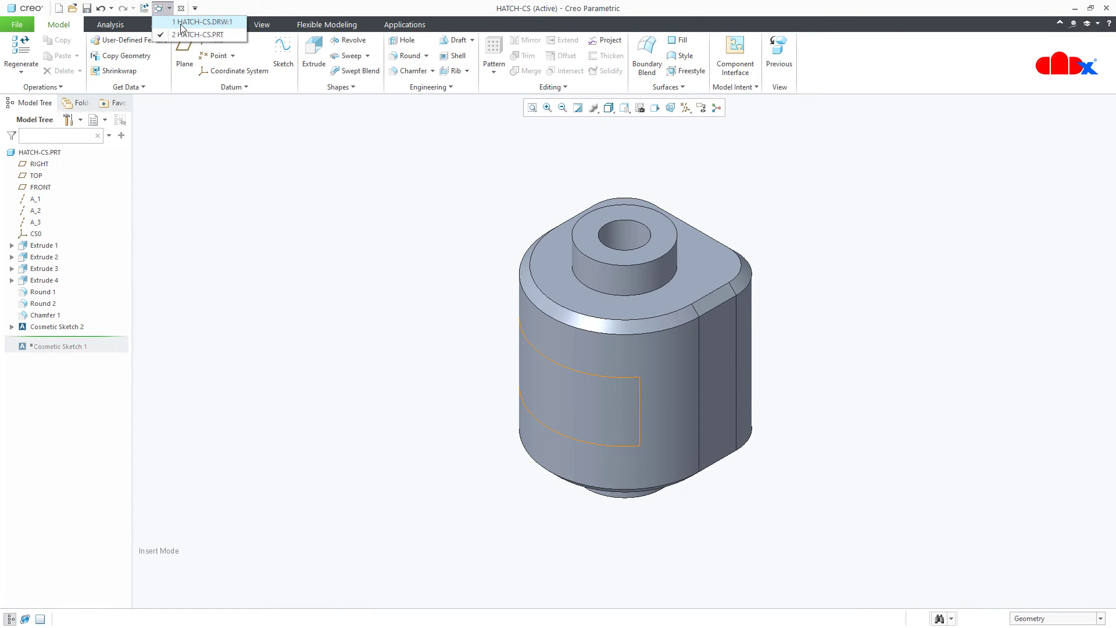
{"action": "left_click", "coordinate": [182, 29]}
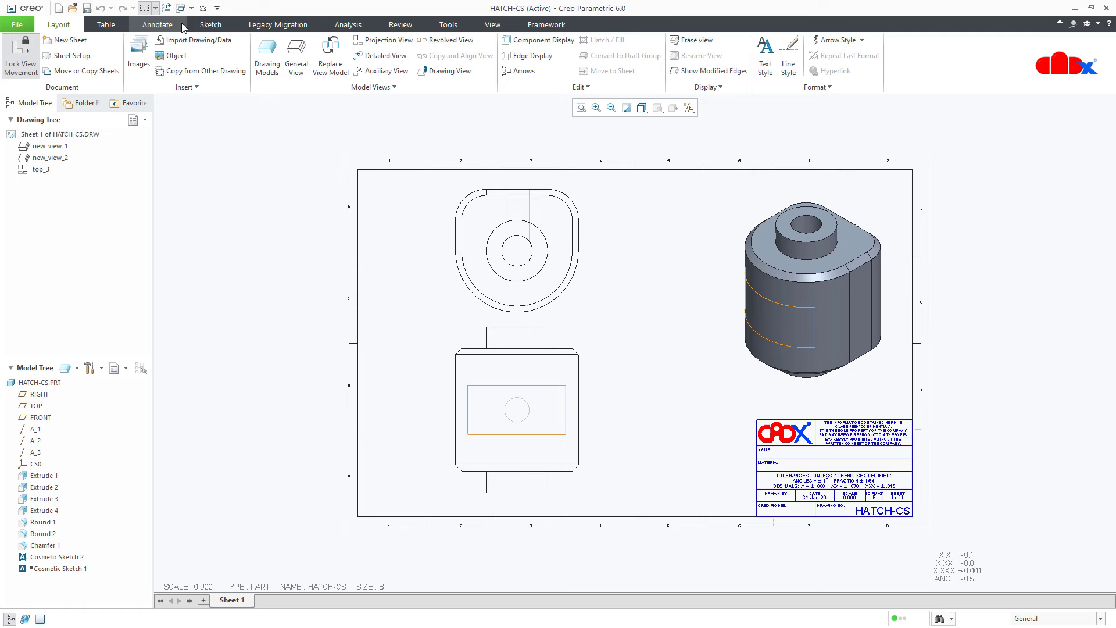
{"action": "left_click", "coordinate": [190, 9]}
{"action": "left_click", "coordinate": [199, 35]}
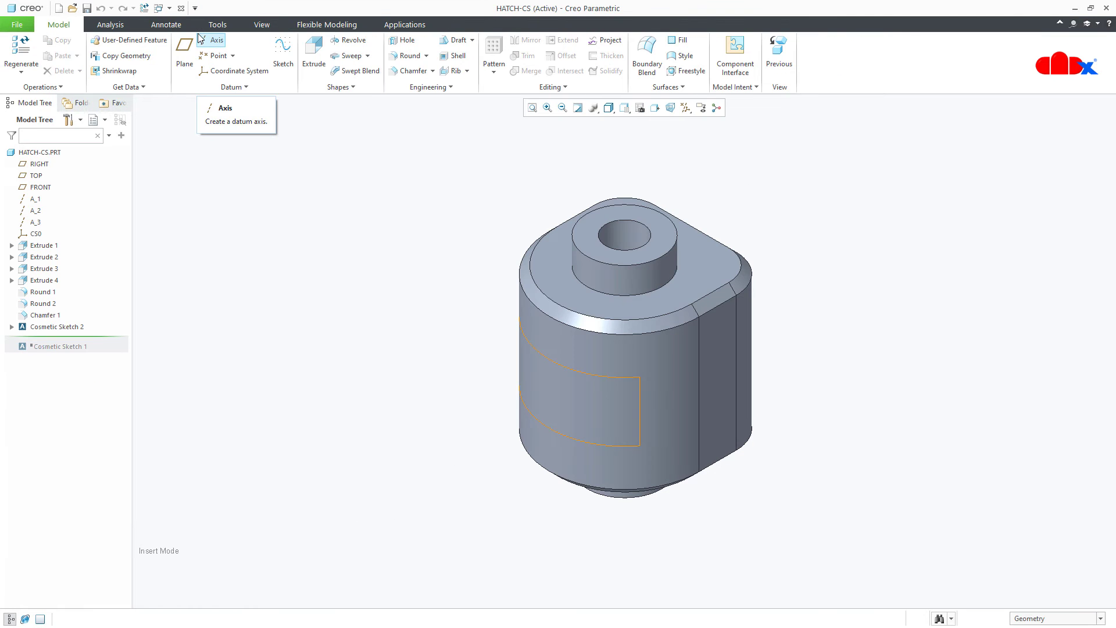
{"action": "left_click", "coordinate": [51, 326]}
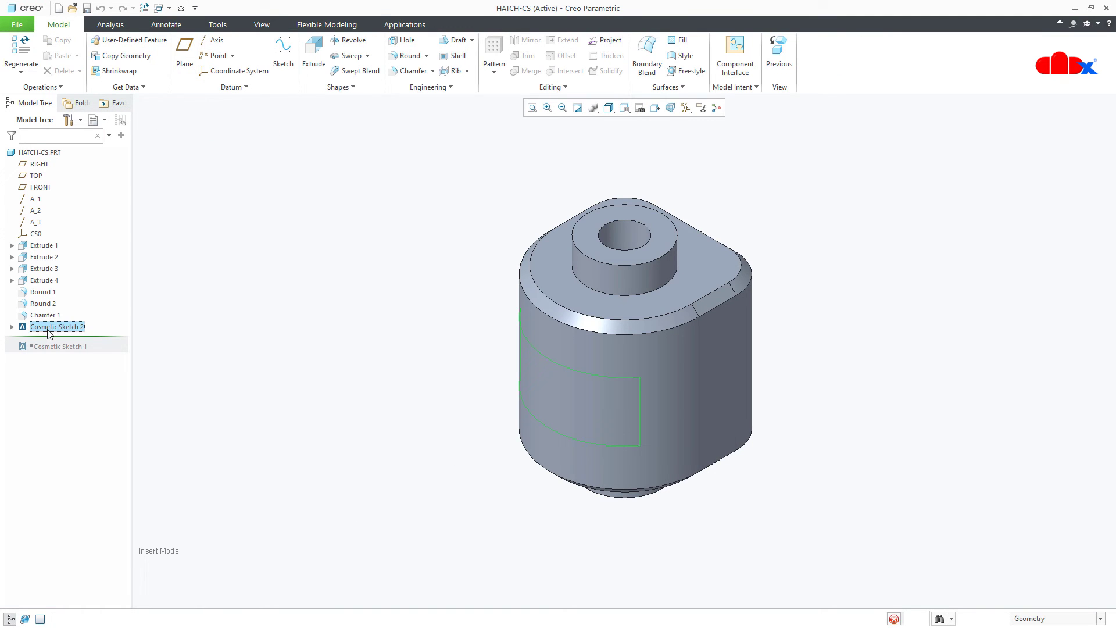
{"action": "left_click", "coordinate": [74, 260]}
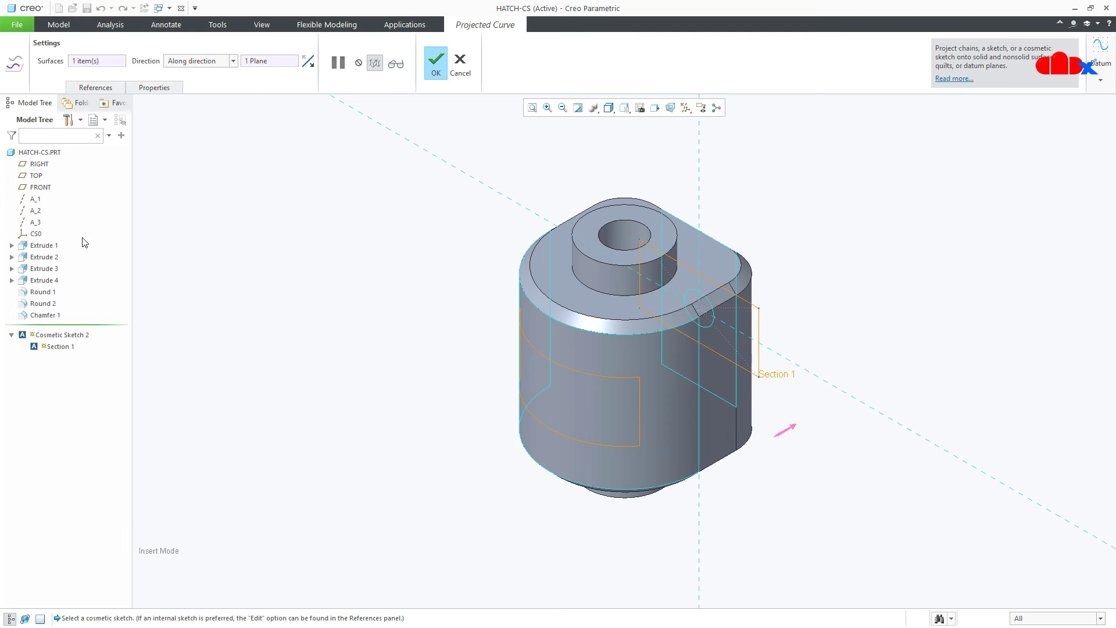
{"action": "left_click", "coordinate": [110, 91]}
{"action": "left_click", "coordinate": [170, 141]}
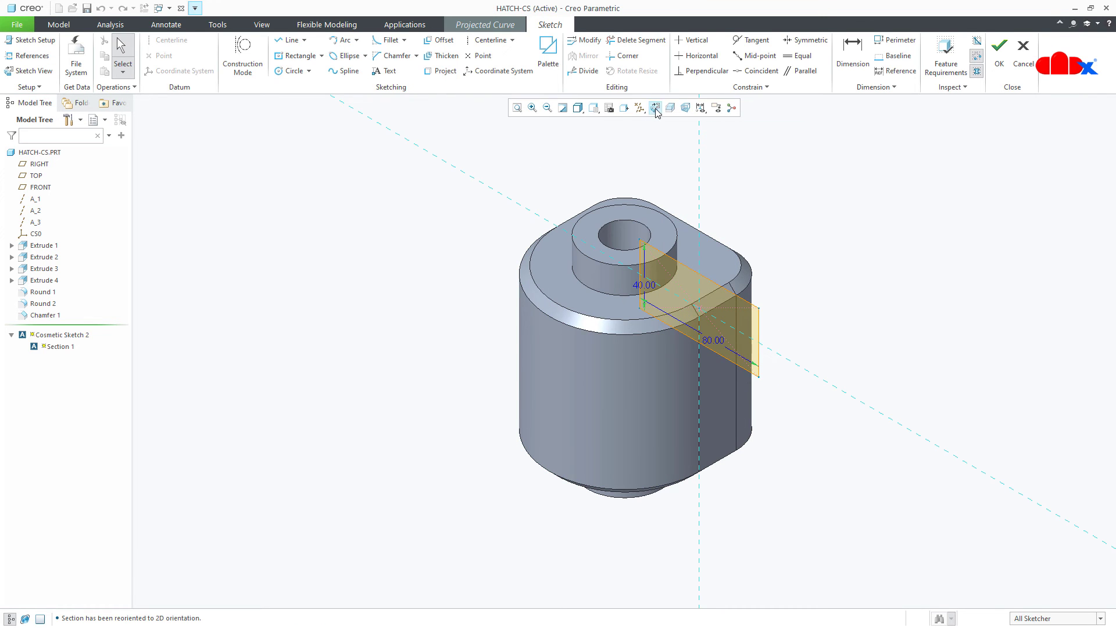
{"action": "left_click", "coordinate": [655, 108]}
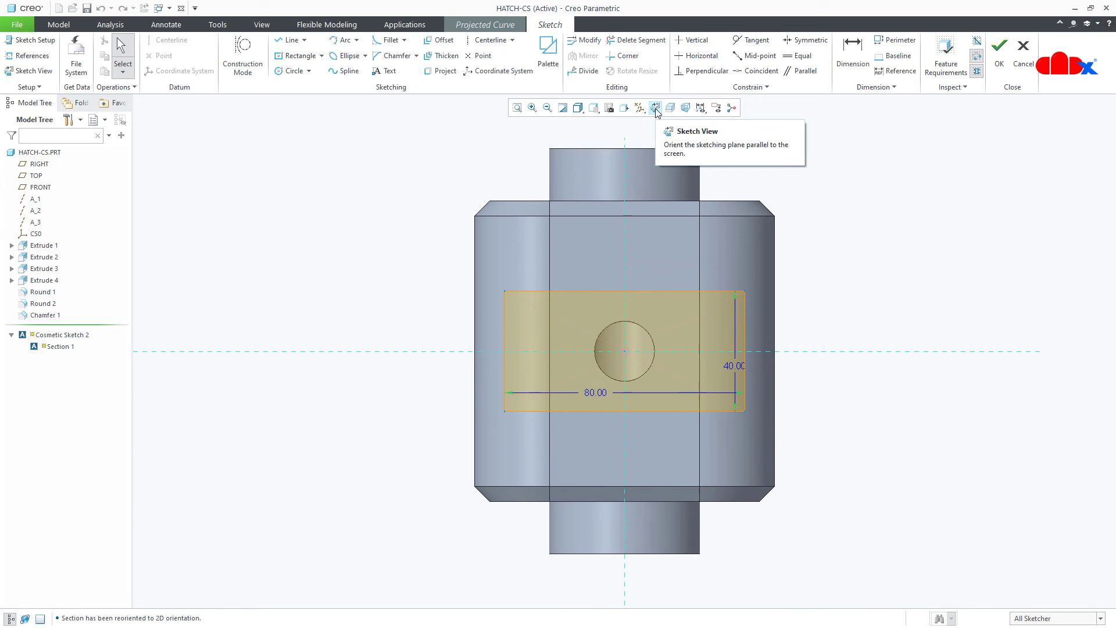
Import s2d0002.sec from the file system, centred on the hole at scale 1.25
{"action": "left_click", "coordinate": [86, 62]}
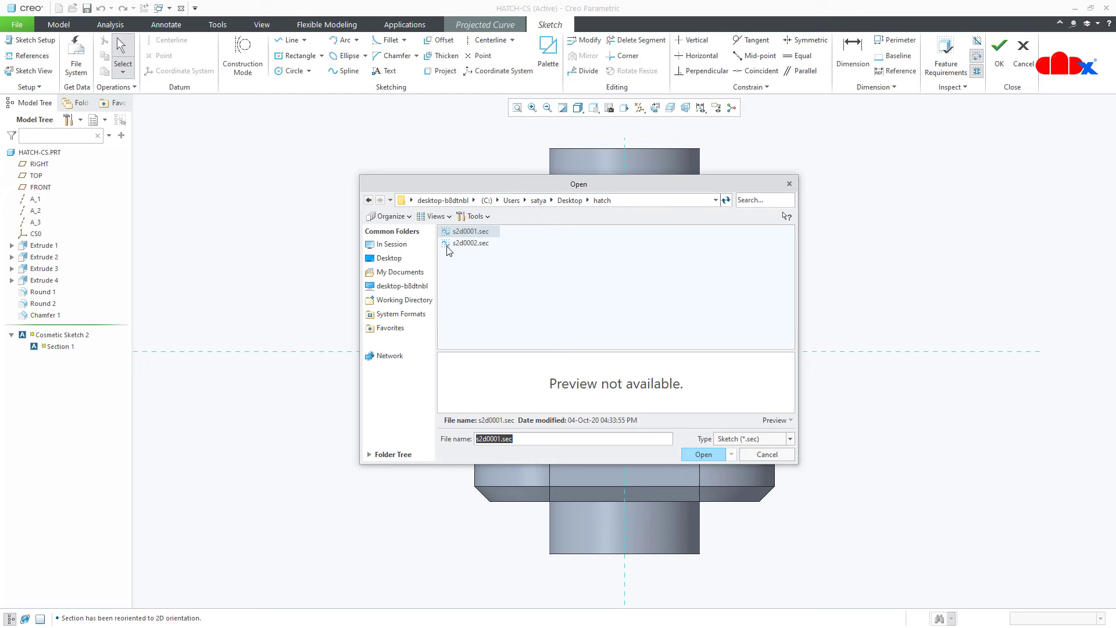
{"action": "double_click", "coordinate": [447, 247]}
{"action": "left_click", "coordinate": [448, 251]}
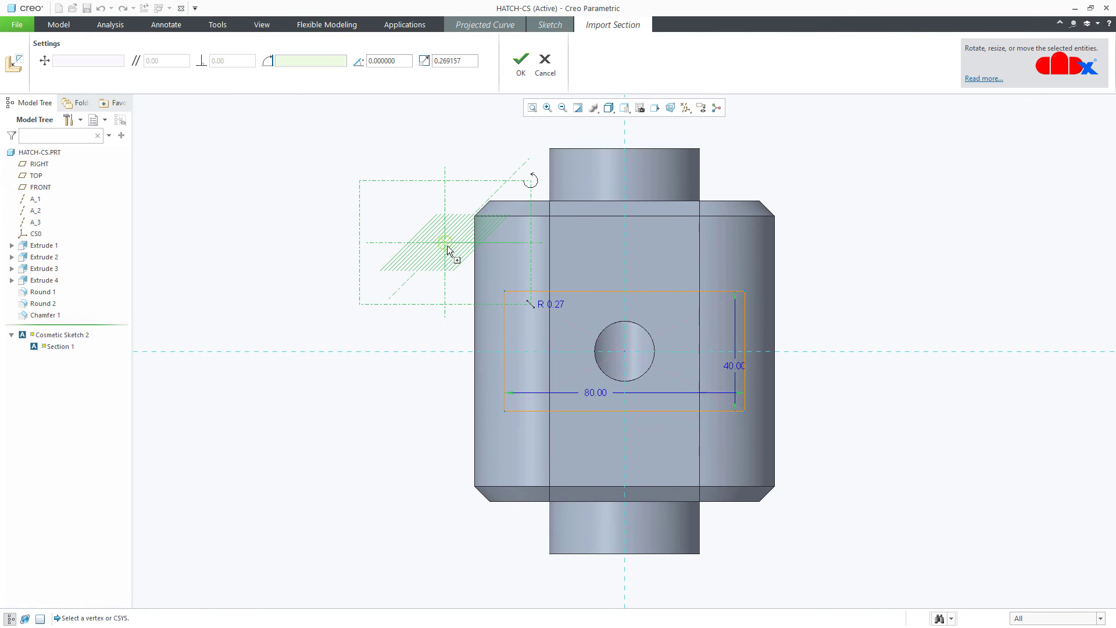
{"action": "mouse_move", "coordinate": [443, 243]}
{"action": "left_mouse_down"}
{"action": "mouse_move", "coordinate": [456, 267]}
{"action": "mouse_move", "coordinate": [581, 359]}
{"action": "mouse_move", "coordinate": [624, 351]}
{"action": "left_mouse_up"}
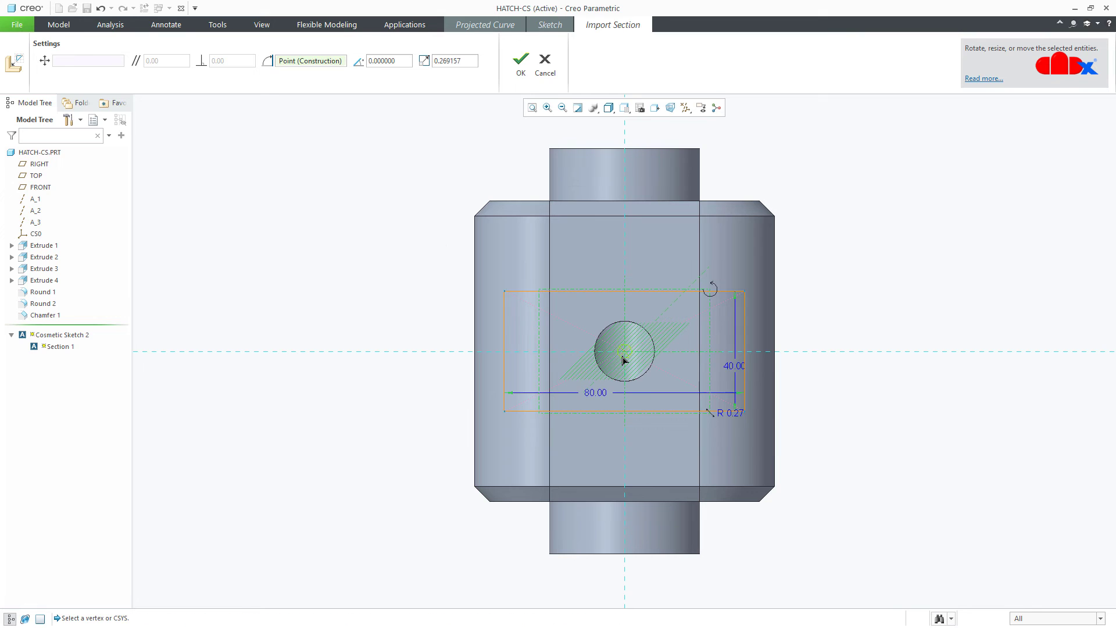
{"action": "mouse_move", "coordinate": [710, 412]}
{"action": "left_mouse_down"}
{"action": "mouse_move", "coordinate": [807, 489]}
{"action": "mouse_move", "coordinate": [996, 597]}
{"action": "left_mouse_up"}
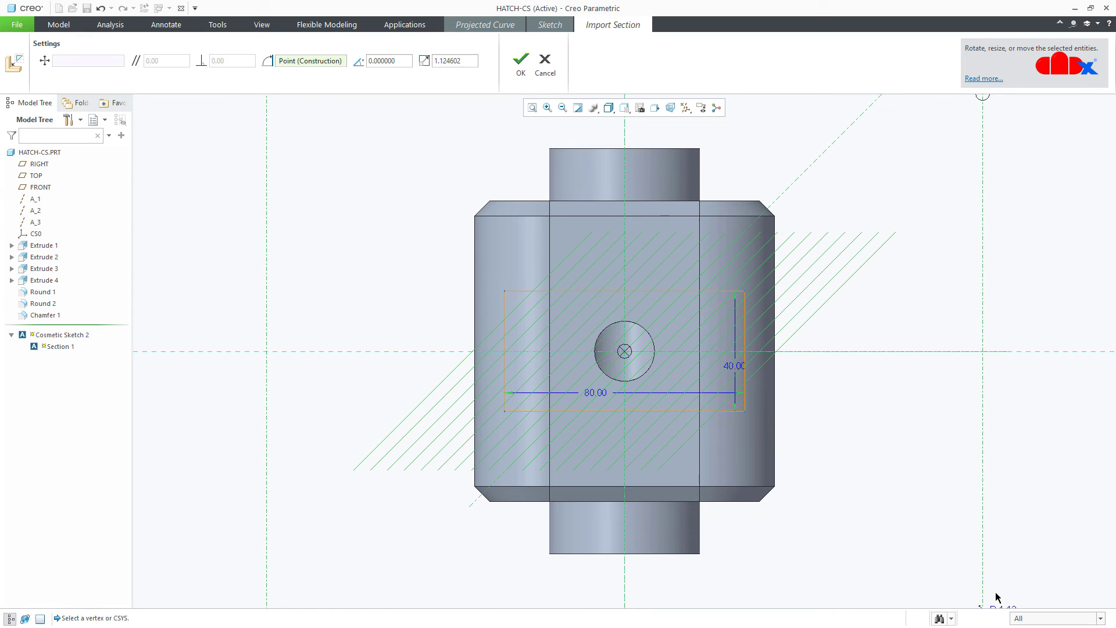
{"action": "double_click", "coordinate": [438, 60]}
{"action": "type", "text": "1.25"}
{"action": "key", "text": "Return"}
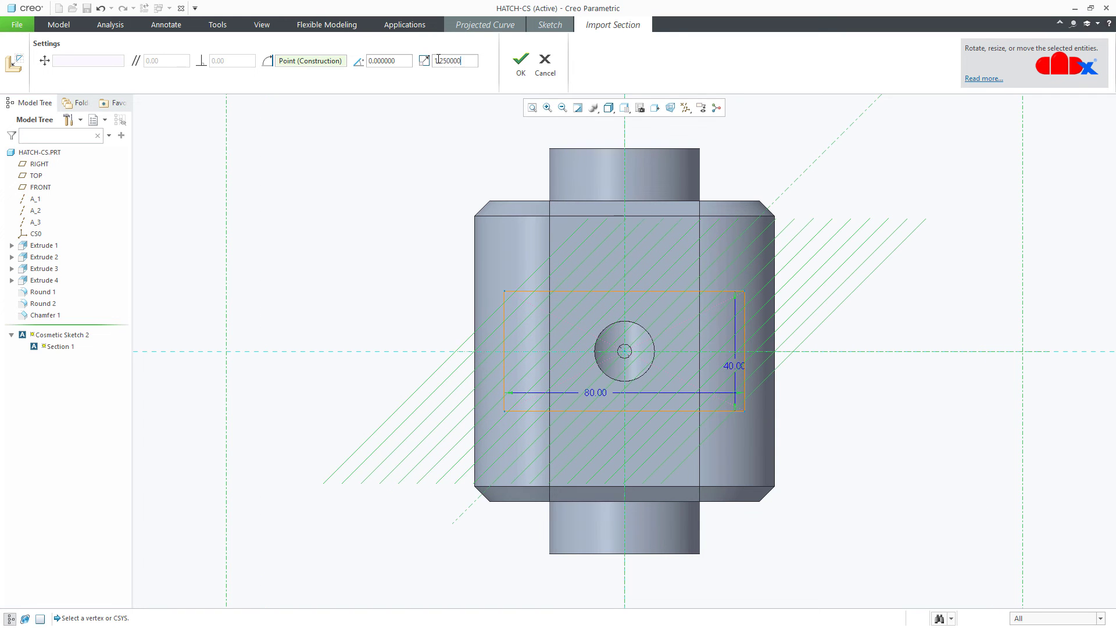
{"action": "left_click", "coordinate": [510, 70]}
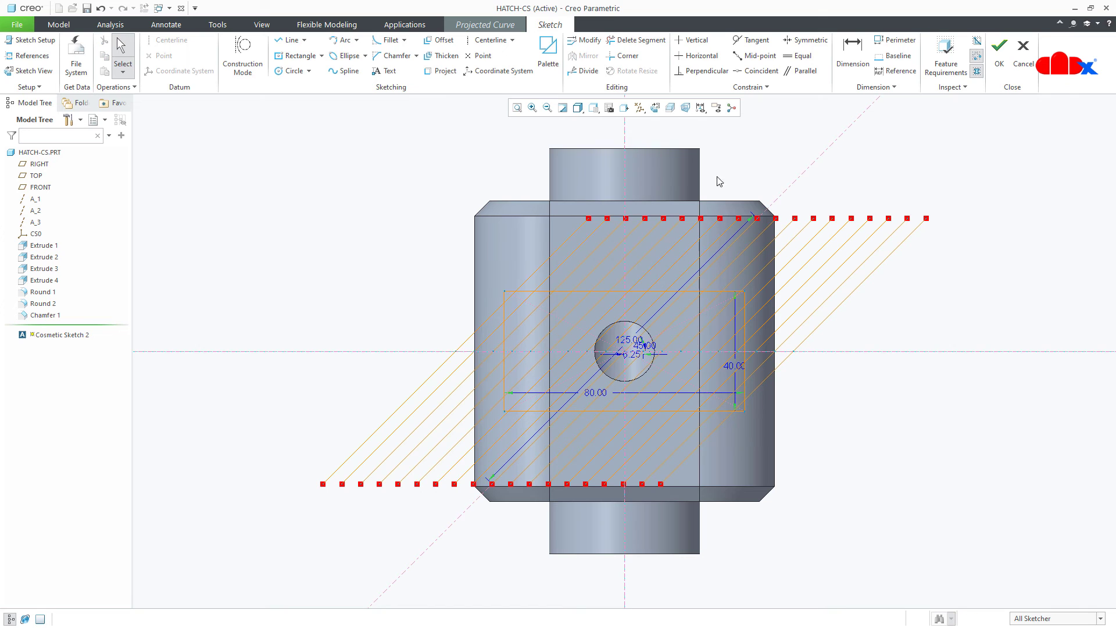
Change the hatch angle dimension from 45.00 to 30 and the spacing to 7.5
{"action": "double_click", "coordinate": [640, 348]}
{"action": "type", "text": "60"}
{"action": "key", "text": "Return"}
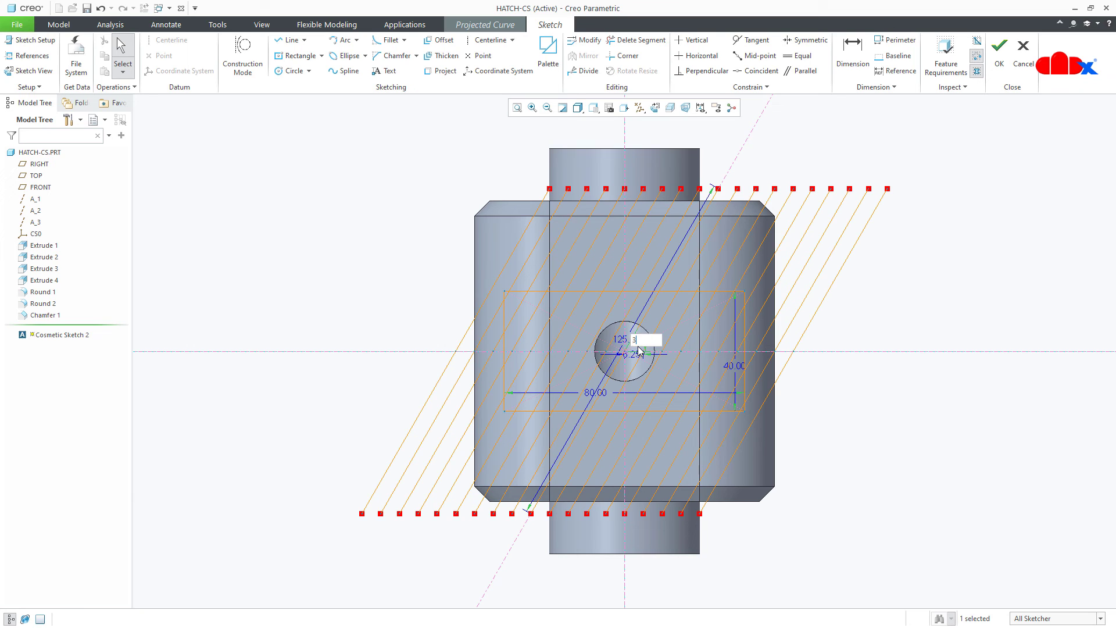
{"action": "type", "text": "30"}
{"action": "key", "text": "Return"}
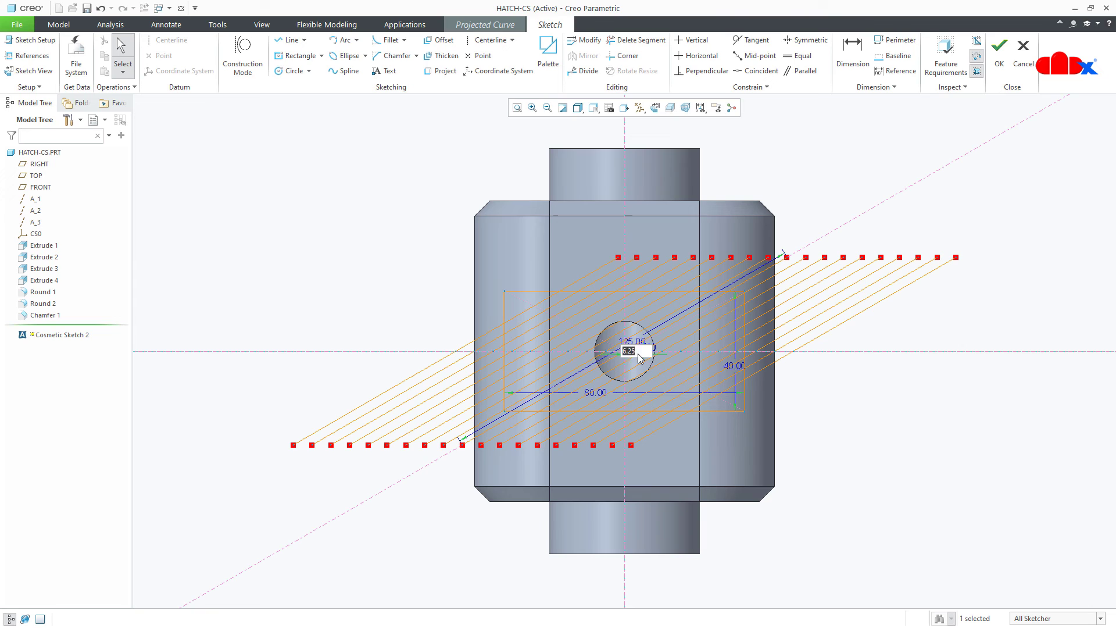
{"action": "left_click", "coordinate": [640, 357]}
{"action": "type", "text": "7.5"}
{"action": "key", "text": "Return"}
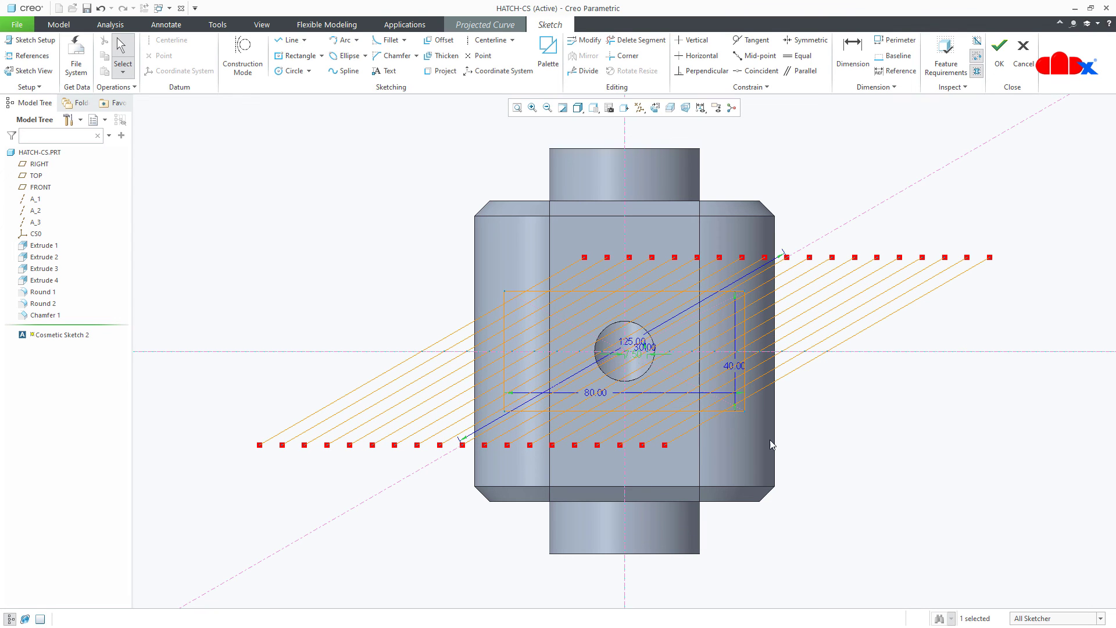
Trim away all hatch line segments extending outside the rectangle with Delete Segment
{"action": "left_click", "coordinate": [656, 40]}
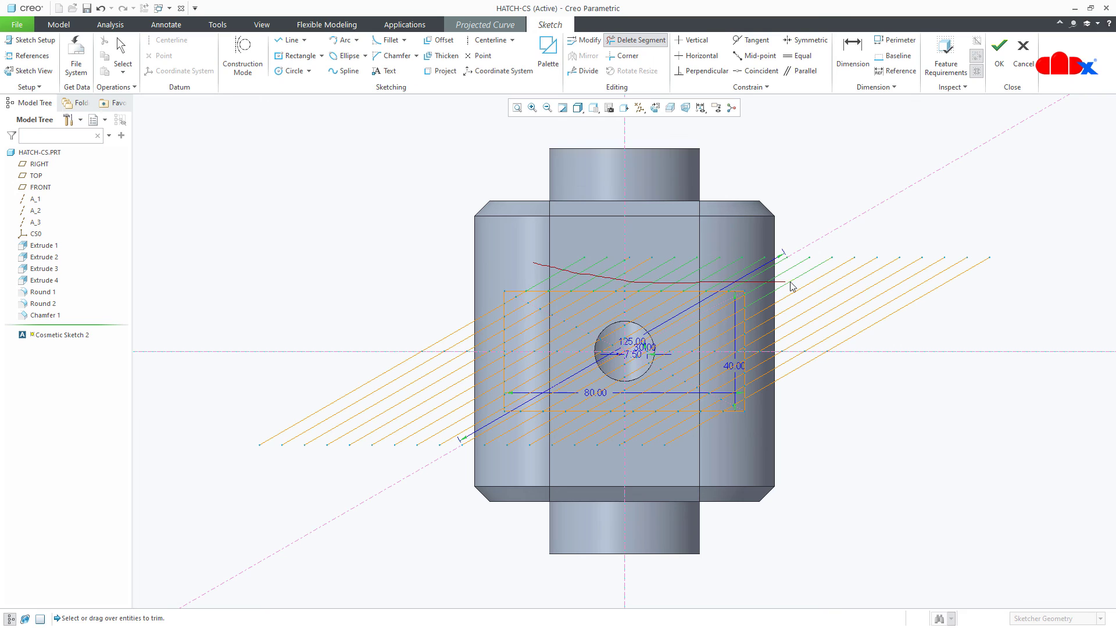
{"action": "left_click_drag", "start_coordinate": [790, 286], "coordinate": [966, 305]}
{"action": "left_click", "coordinate": [638, 263]}
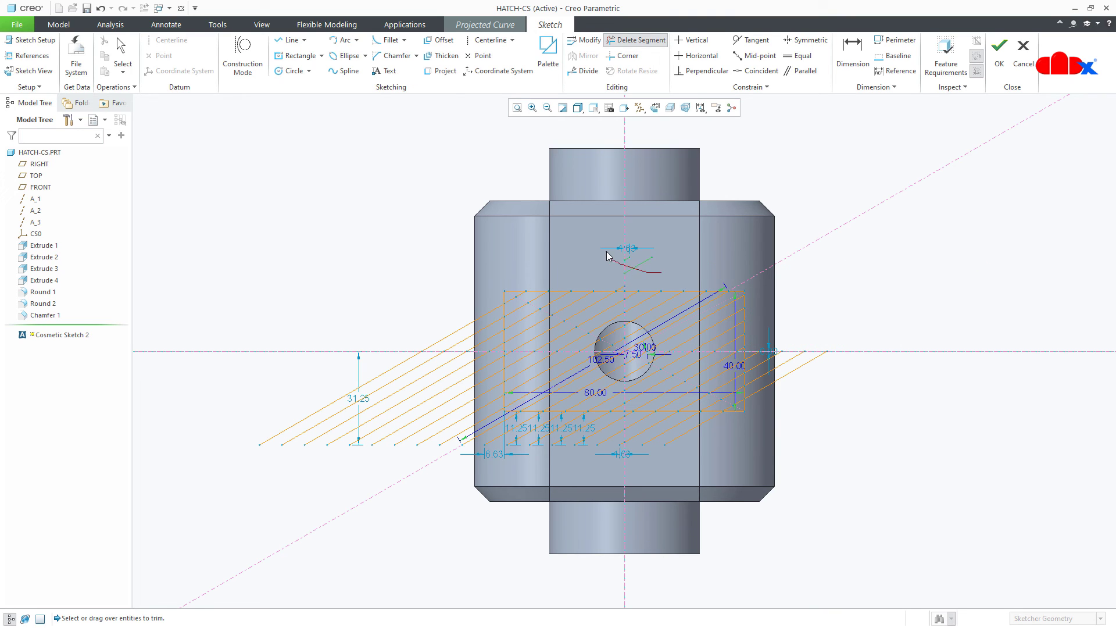
{"action": "left_click_drag", "start_coordinate": [456, 273], "coordinate": [457, 486]}
{"action": "mouse_move", "coordinate": [461, 489]}
{"action": "left_mouse_down"}
{"action": "mouse_move", "coordinate": [332, 295]}
{"action": "mouse_move", "coordinate": [349, 308]}
{"action": "left_mouse_up"}
{"action": "left_click_drag", "start_coordinate": [478, 402], "coordinate": [483, 451]}
{"action": "left_click_drag", "start_coordinate": [534, 423], "coordinate": [688, 442]}
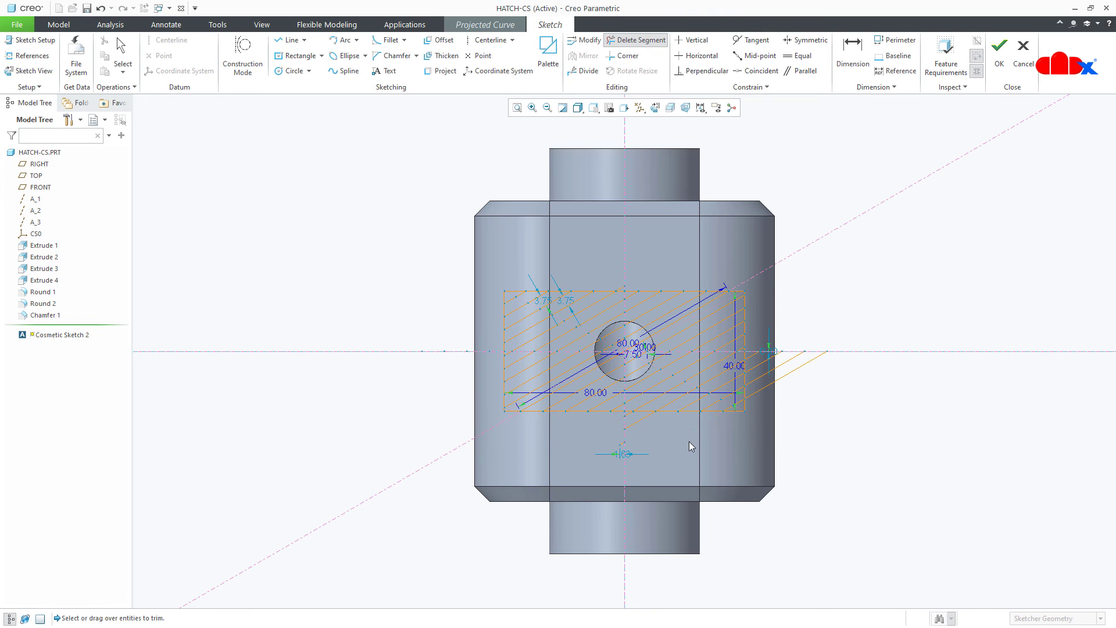
{"action": "left_click_drag", "start_coordinate": [789, 411], "coordinate": [756, 358]}
{"action": "left_click", "coordinate": [622, 453]}
Finish the hatch sketch and complete the Projected Curve onto the curved face
{"action": "scroll", "coordinate": [679, 434], "scroll_direction": "up", "scroll_amount": 3}
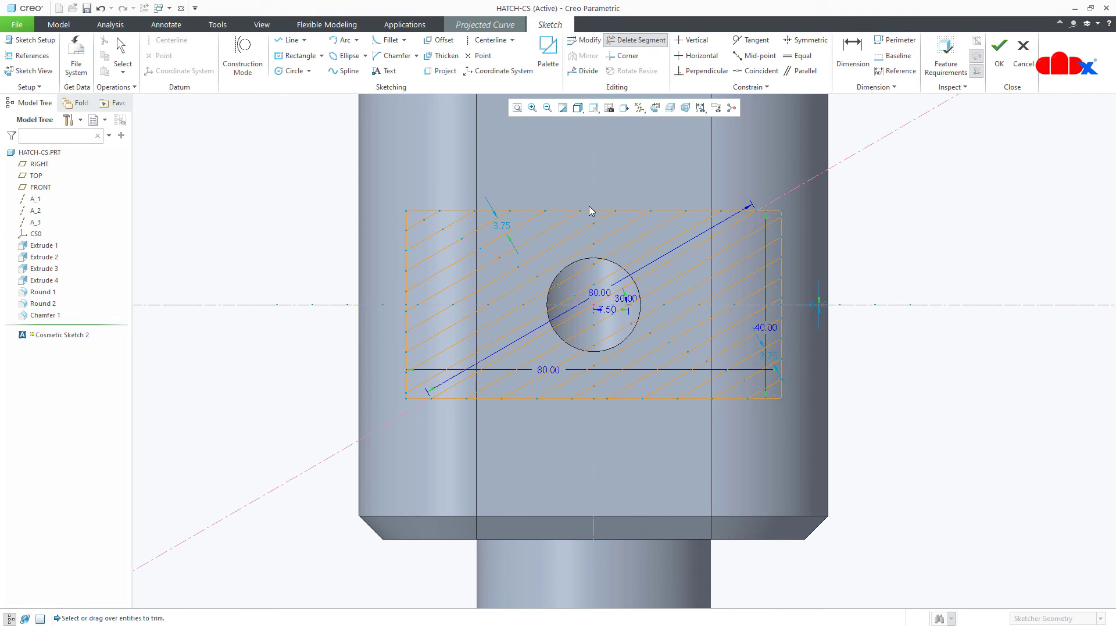
{"action": "middle_click", "coordinate": [817, 383]}
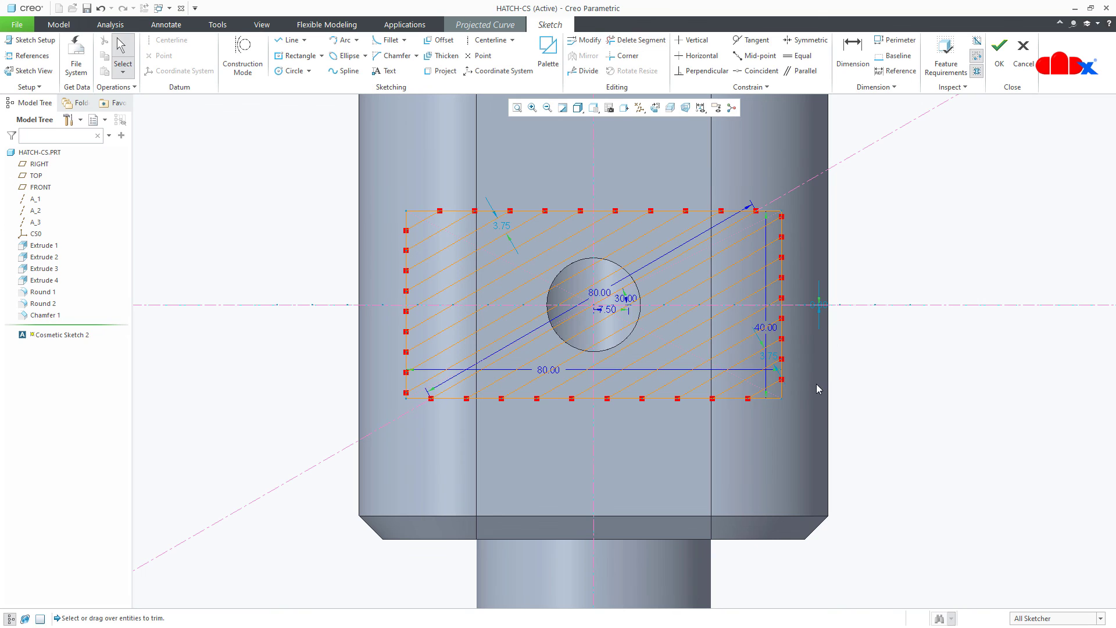
{"action": "left_click", "coordinate": [1000, 58]}
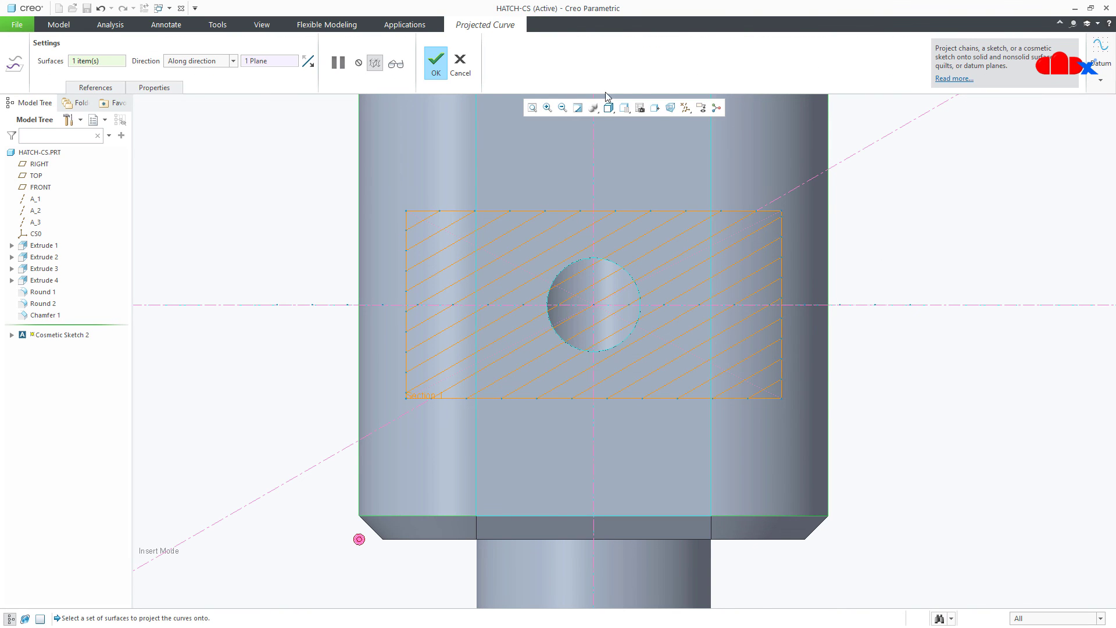
{"action": "left_click", "coordinate": [444, 77]}
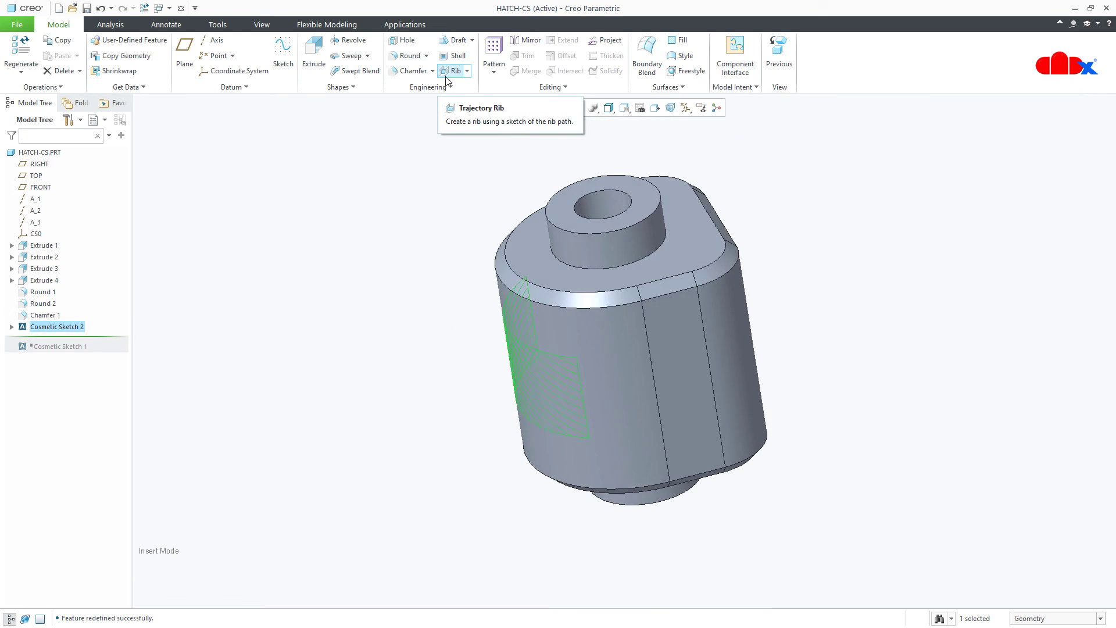
{"action": "left_click", "coordinate": [455, 486]}
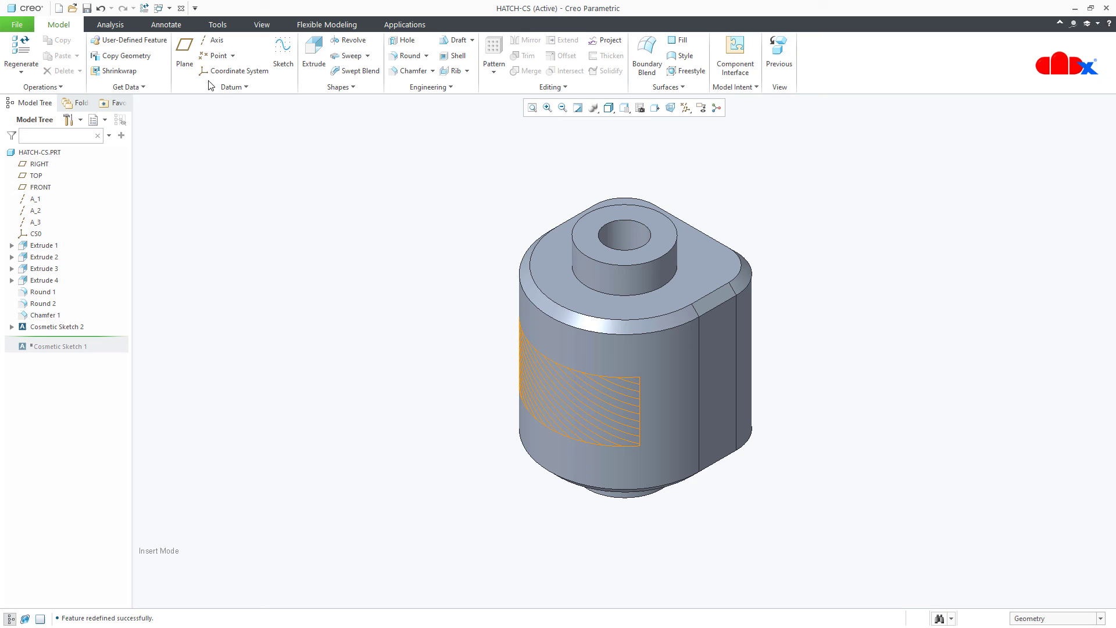
{"action": "left_click", "coordinate": [166, 8]}
{"action": "left_click", "coordinate": [180, 22]}
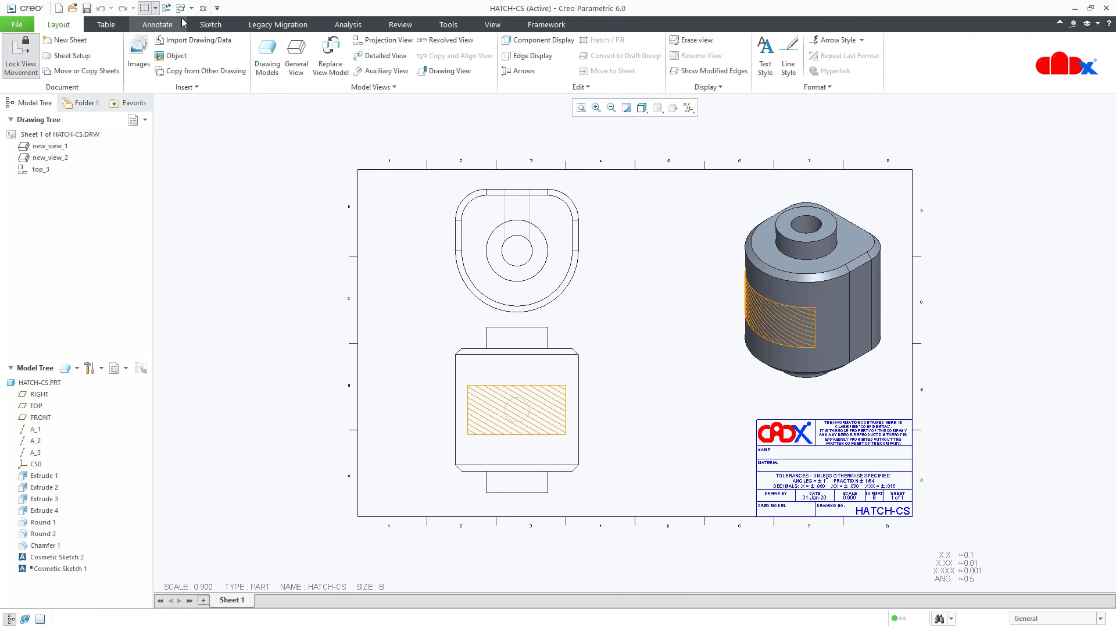
{"action": "left_click", "coordinate": [191, 8]}
{"action": "left_click", "coordinate": [203, 35]}
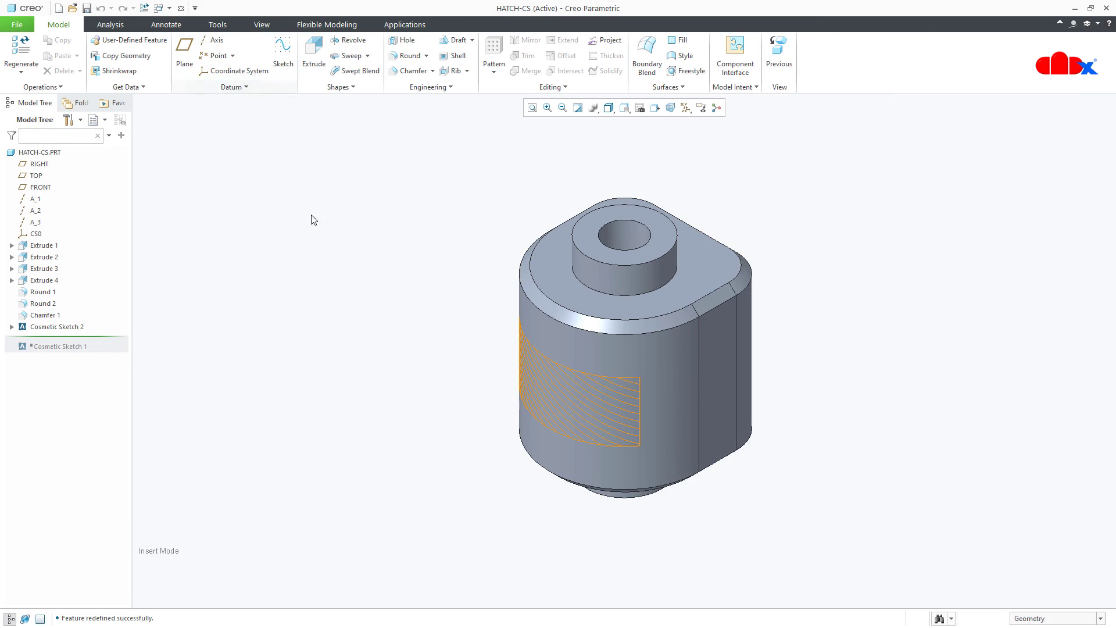